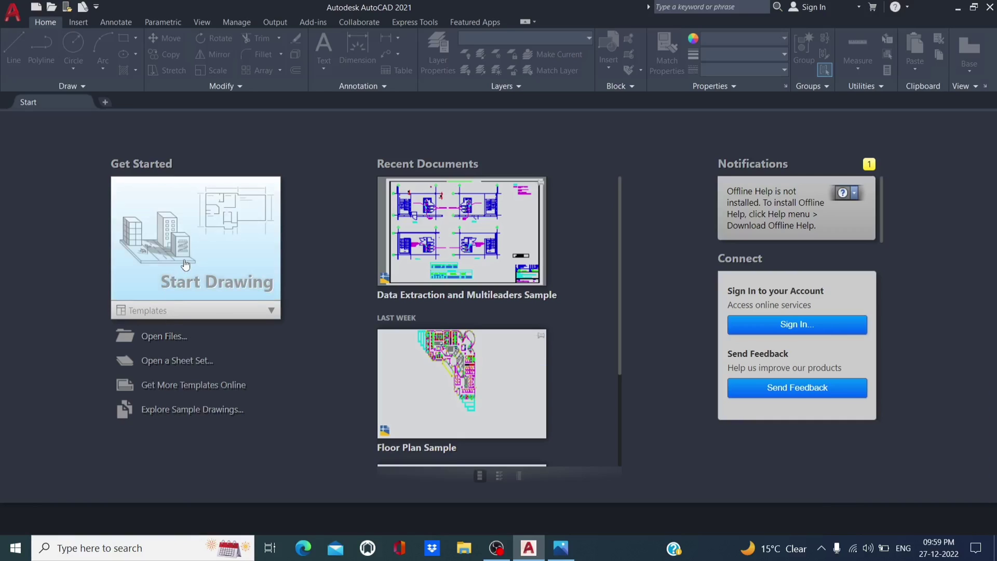
# Step: Create the blank drawing Drawing4.dwg from the Start page's Start Drawing tile
pyautogui.click(186, 264)
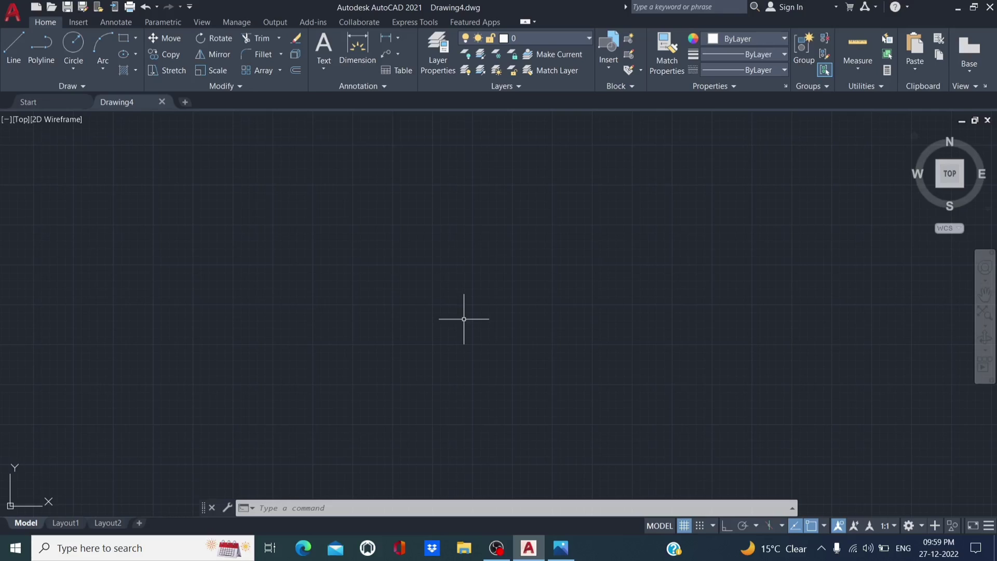
# Step: Set Drawing Units to Millimeters insertion scale and 0.00 length precision
pyautogui.write('UN')
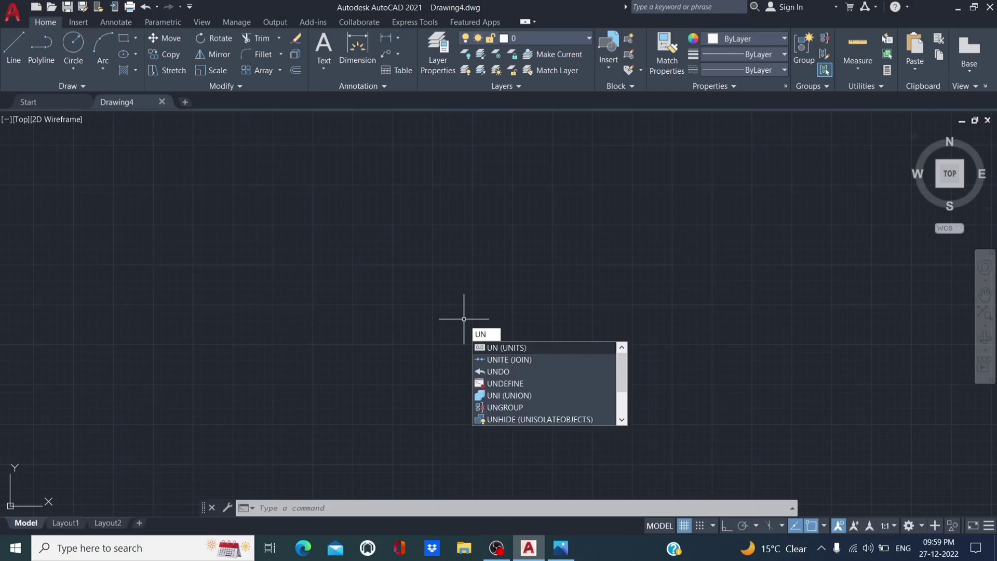
pyautogui.press('Return')
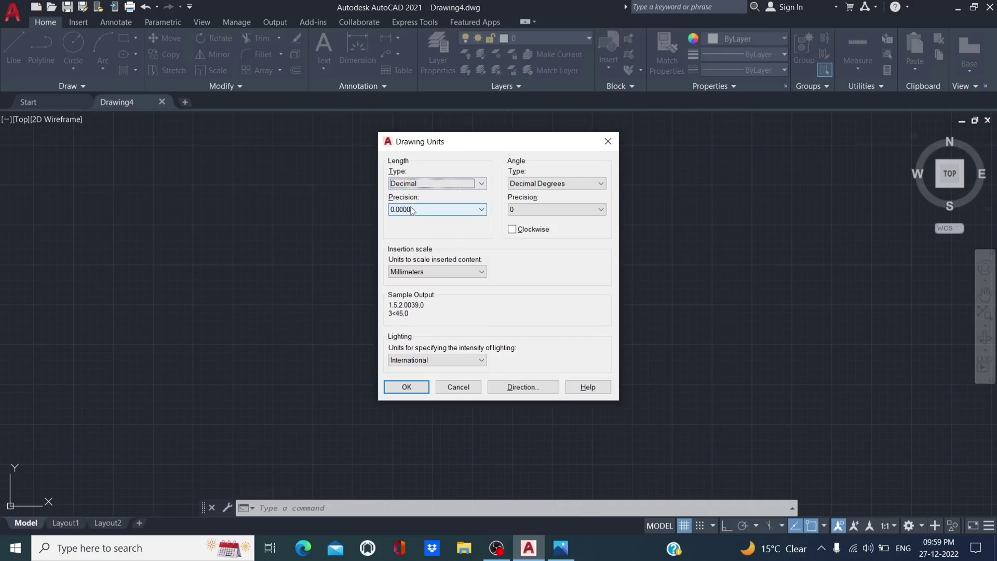
pyautogui.click(435, 276)
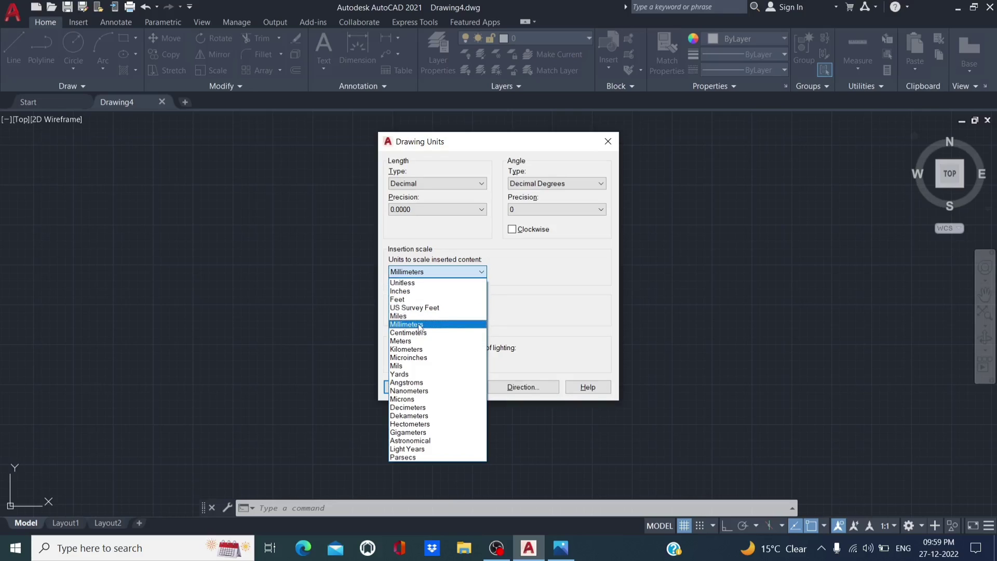
pyautogui.click(420, 324)
pyautogui.click(434, 209)
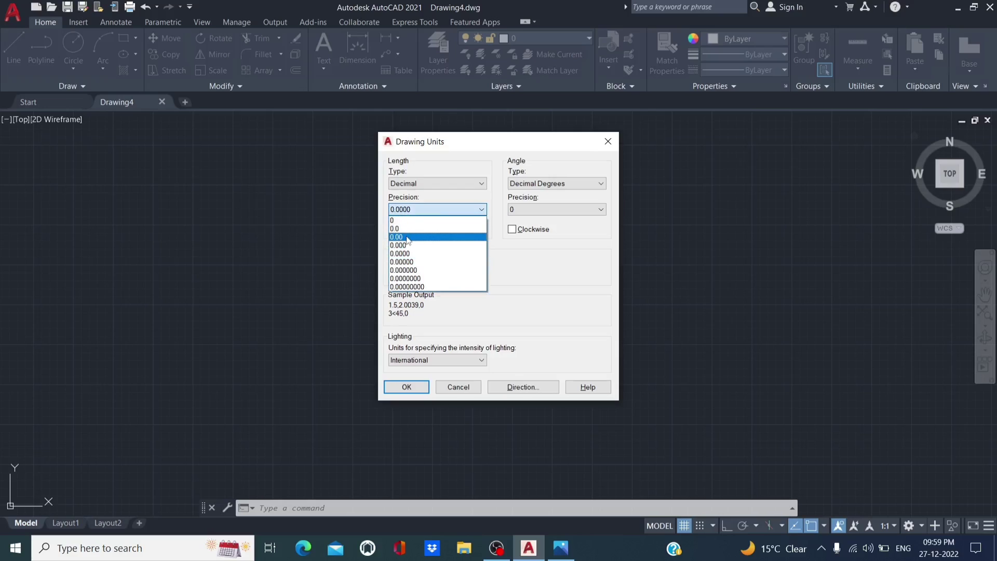
pyautogui.click(408, 237)
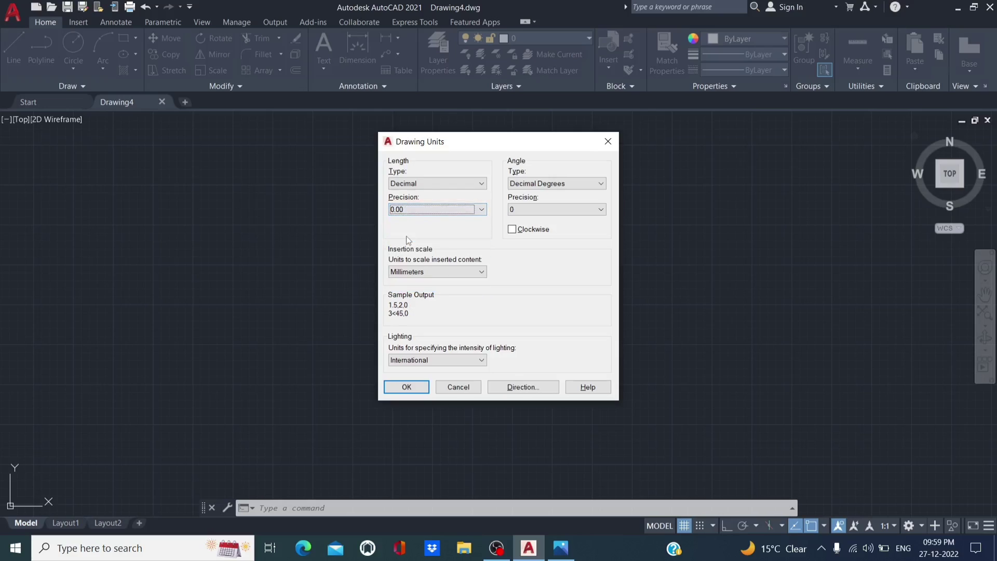
pyautogui.click(404, 387)
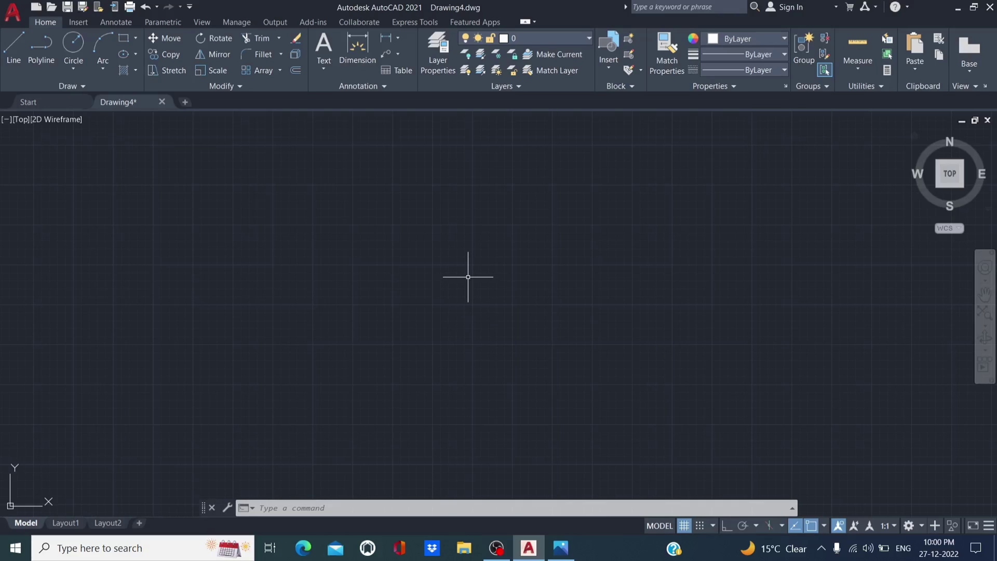
# Step: Set the drawing limits from 0,0 to 200,200
pyautogui.write('LIMITS')
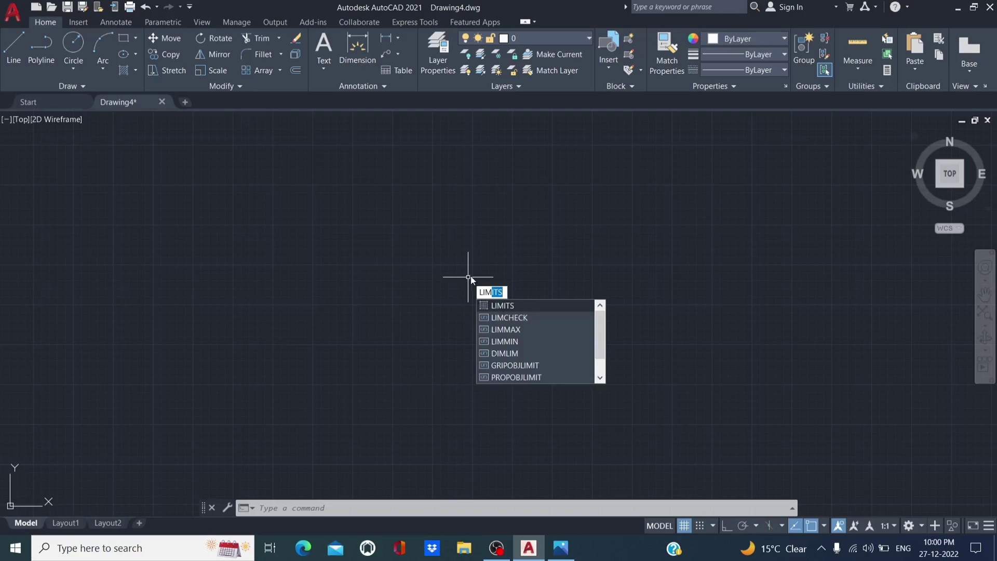
pyautogui.click(518, 306)
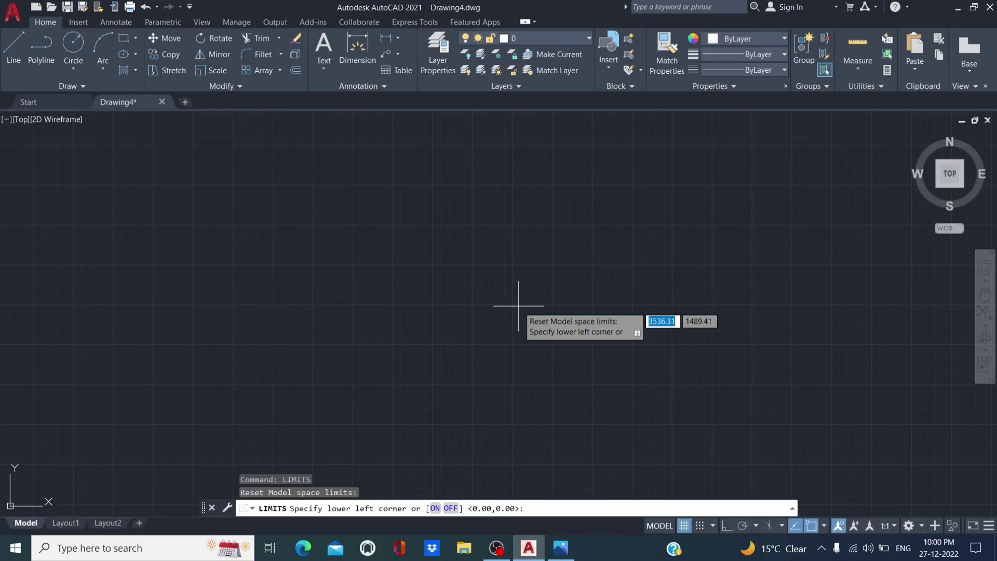
pyautogui.write('0')
pyautogui.press('Tab')
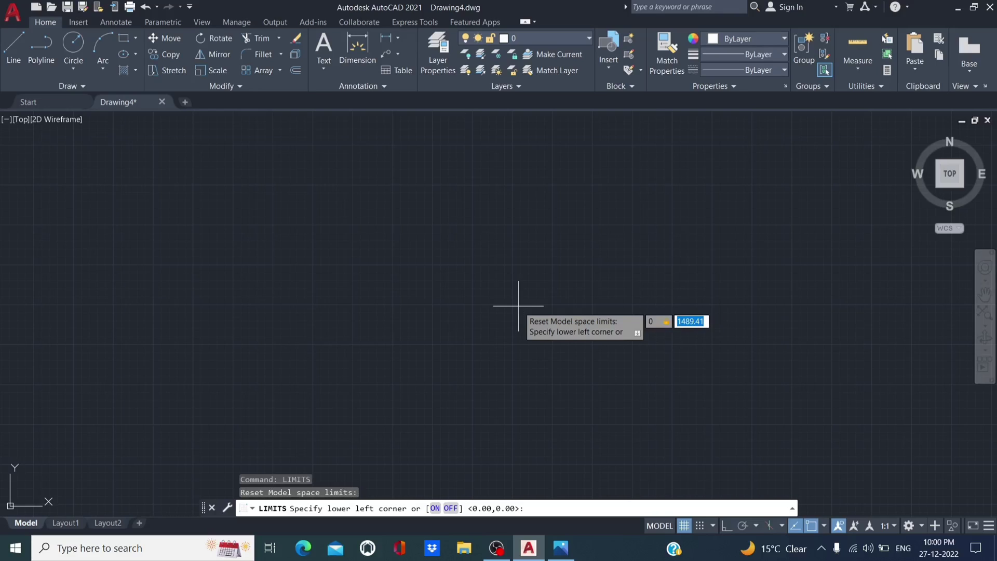
pyautogui.write('0')
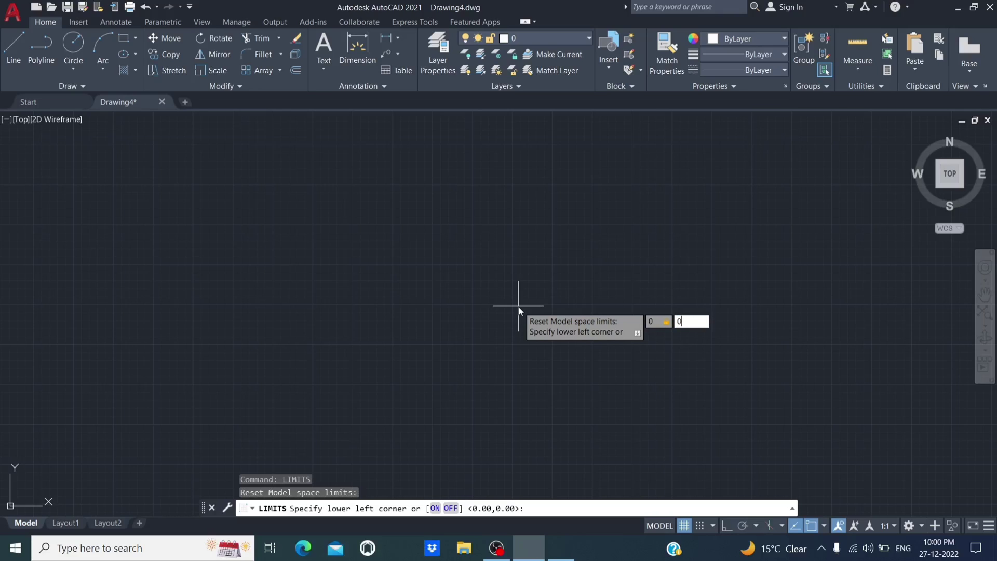
pyautogui.press('Return')
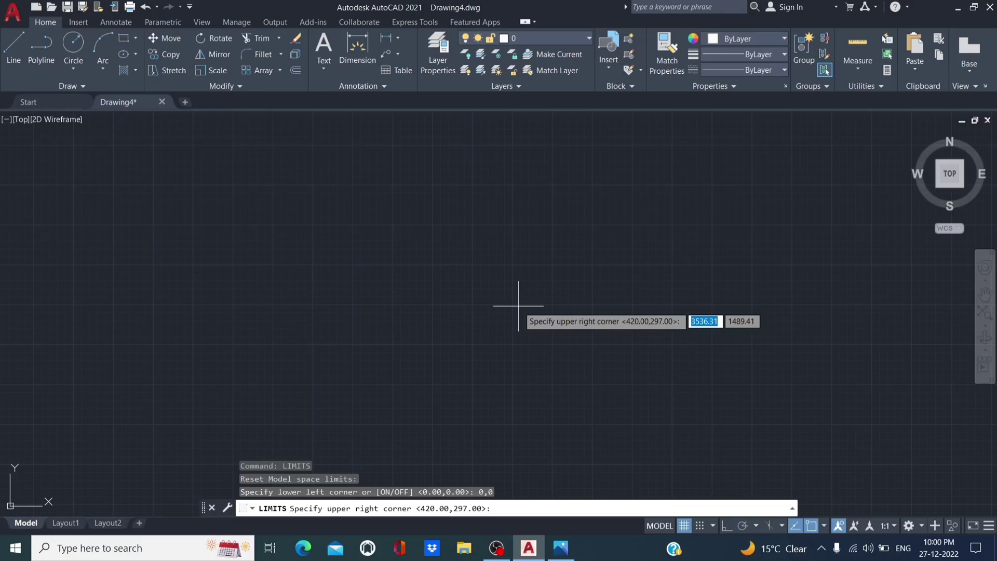
pyautogui.write('200')
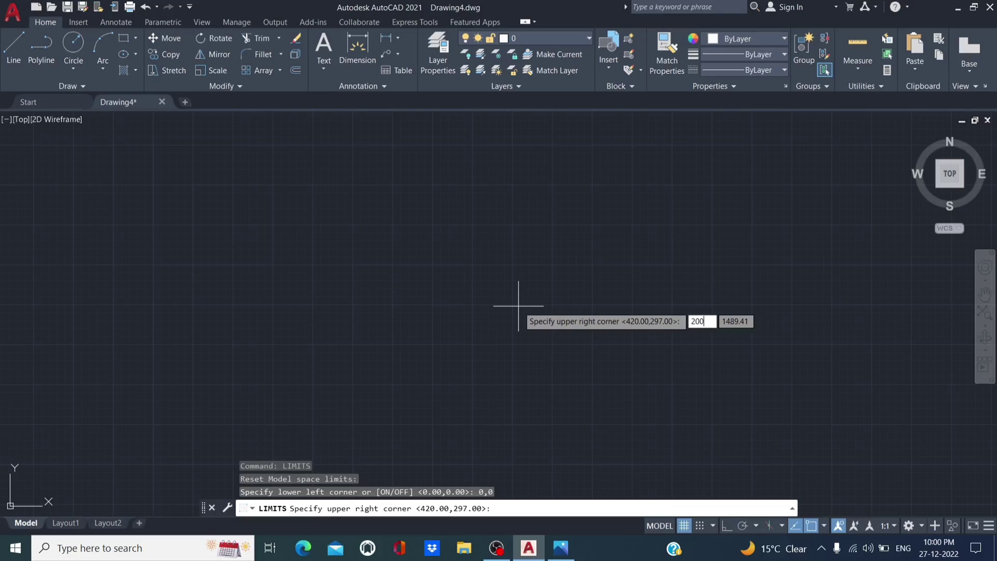
pyautogui.press('Tab')
pyautogui.write('20')
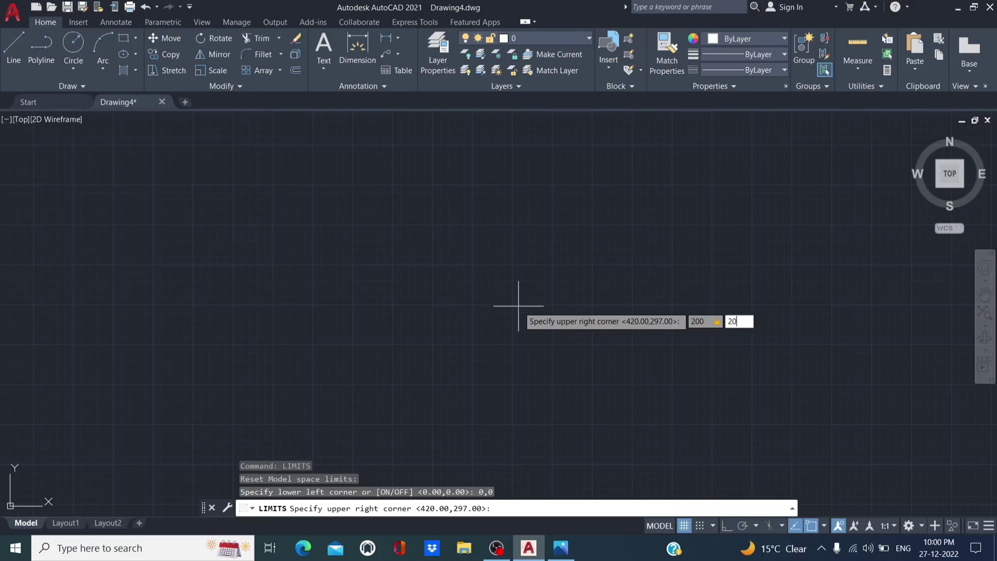
pyautogui.write('0')
pyautogui.press('Return')
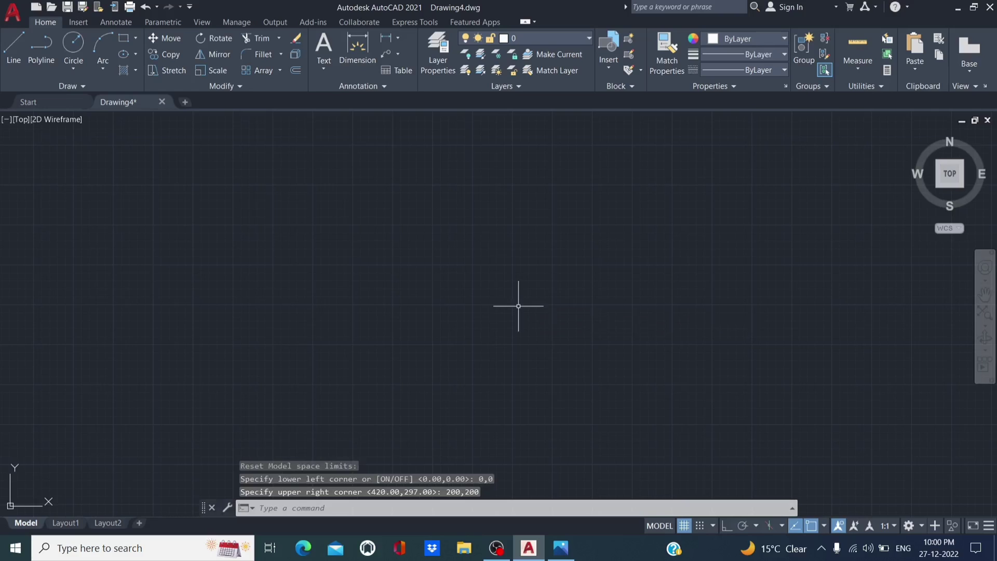
# Step: Zoom All to fit the new limits and pan the origin further left
pyautogui.write('z')
pyautogui.press('Return')
pyautogui.write('a')
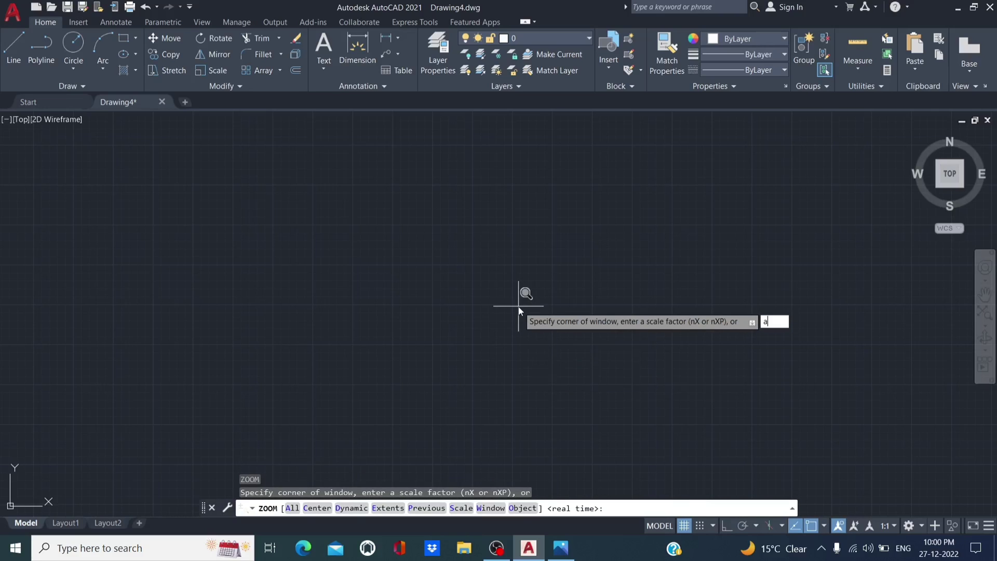
pyautogui.press('Return')
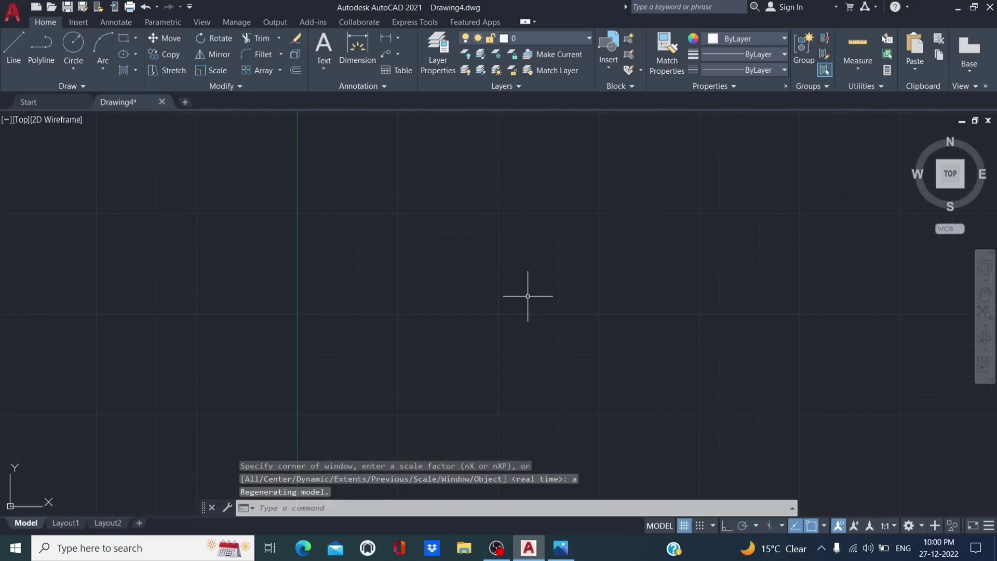
pyautogui.moveTo(528, 292); pyautogui.dragTo(456, 288, button='middle')
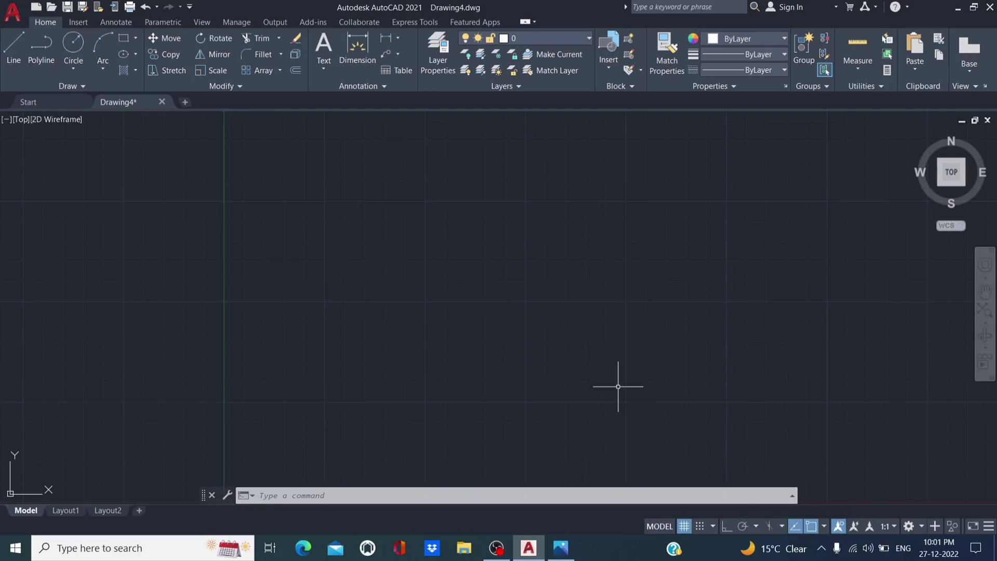
# Step: Review the object snap modes list on the status bar
pyautogui.click(825, 527)
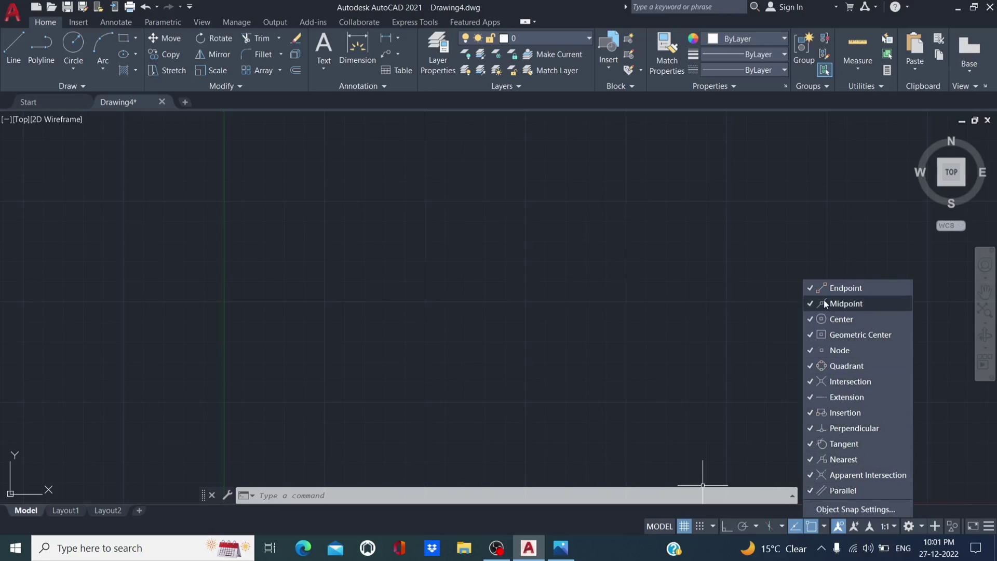
pyautogui.click(737, 346)
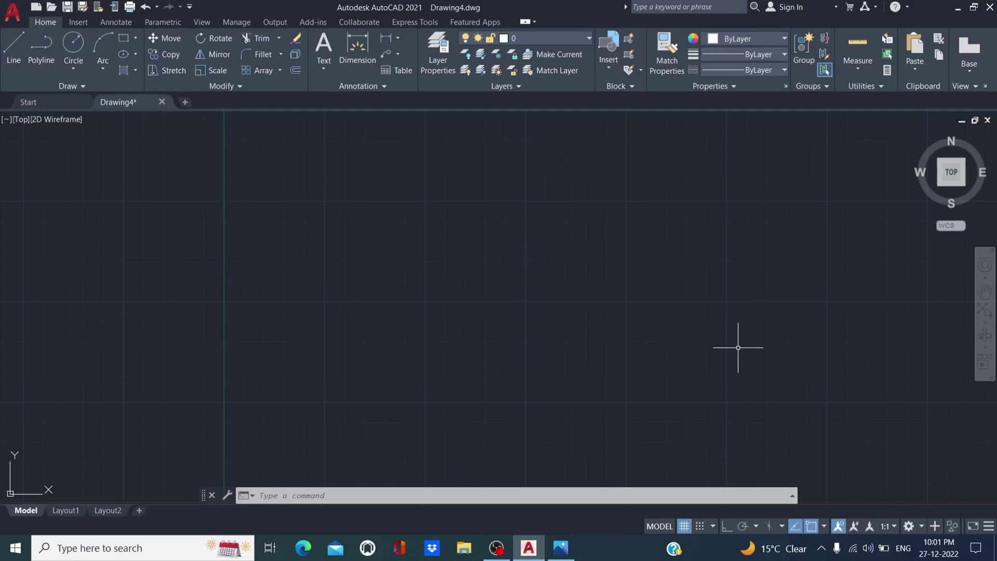
pyautogui.click(827, 525)
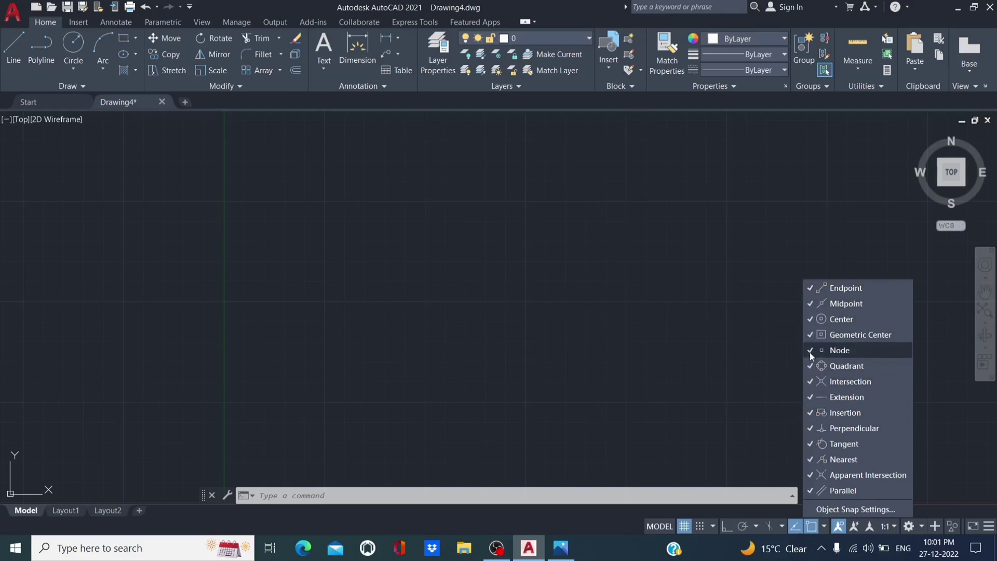
pyautogui.click(772, 359)
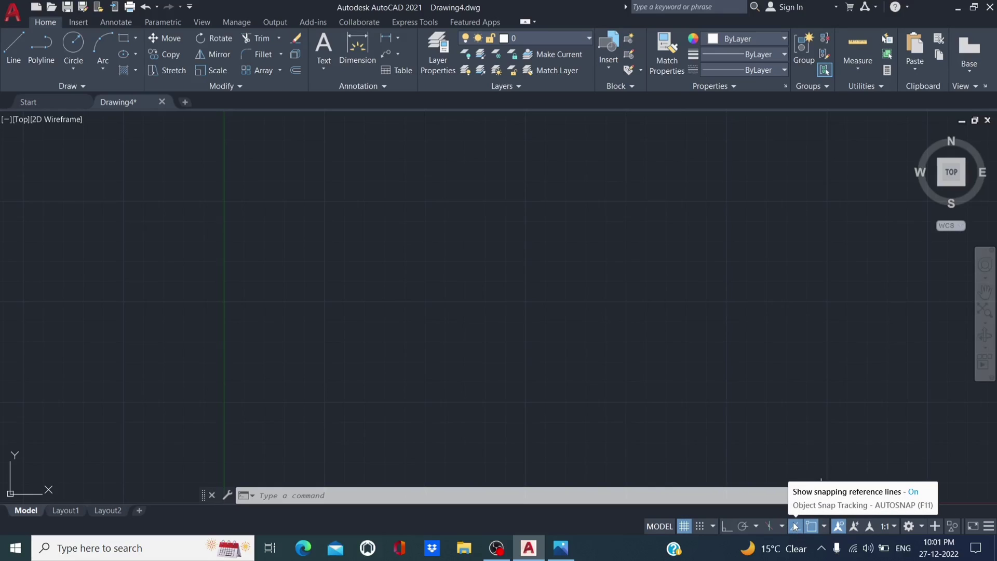
# Step: Turn on object snap tracking and polar tracking, leaving ortho off
pyautogui.click(793, 525)
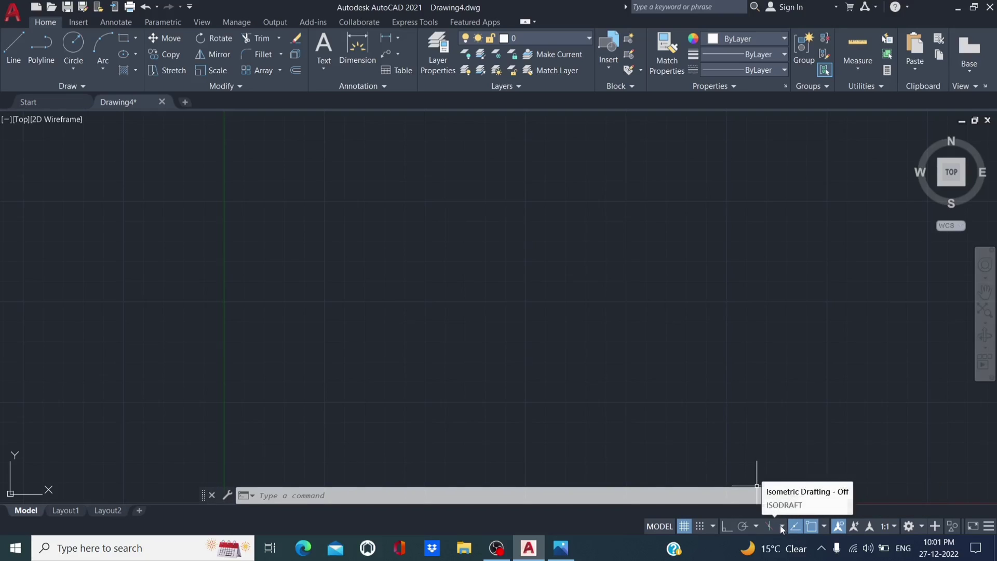
pyautogui.click(724, 525)
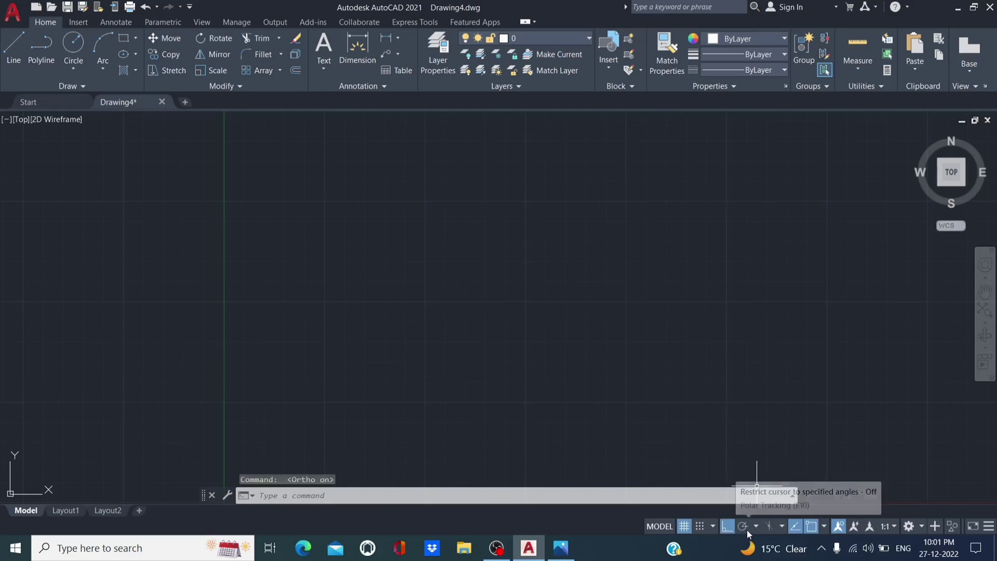
pyautogui.click(746, 528)
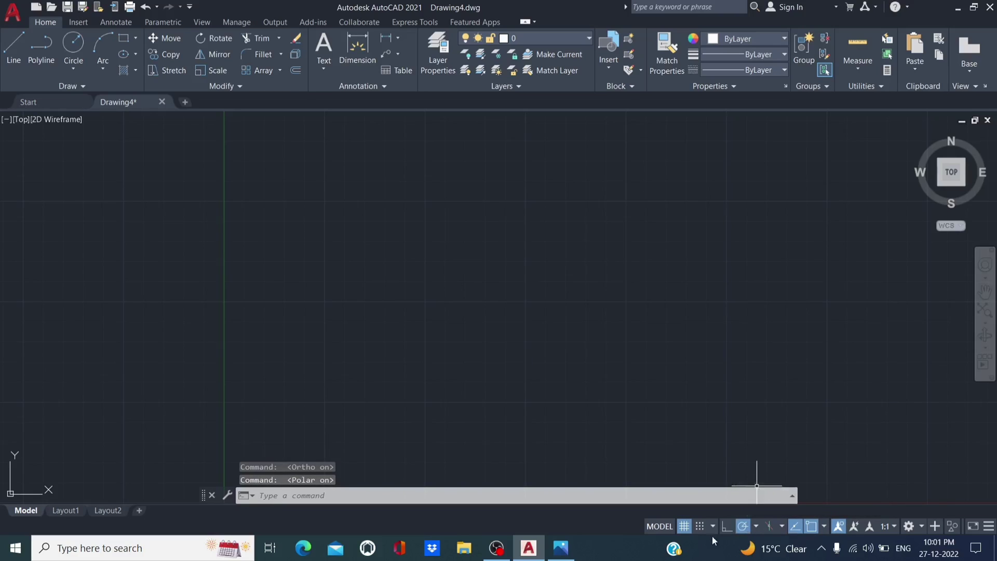
# Step: Check the polar tracking angles, then switch from polar tracking to ortho mode
pyautogui.click(756, 529)
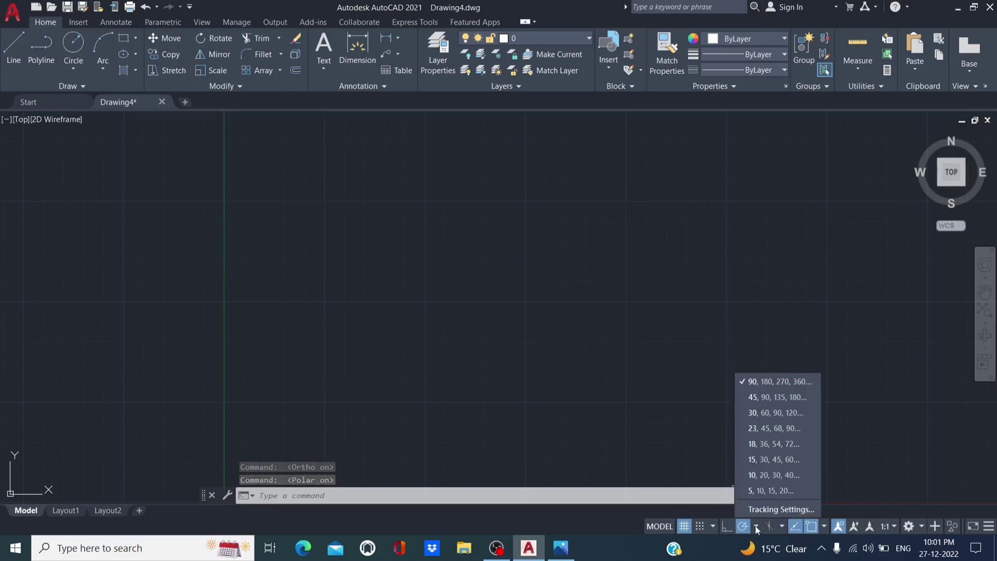
pyautogui.click(727, 527)
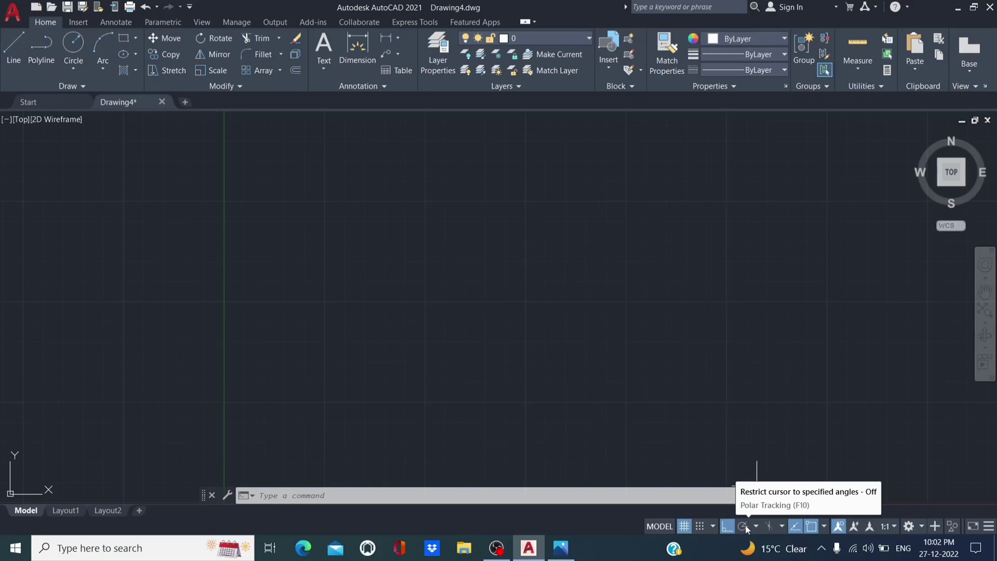
pyautogui.click(743, 526)
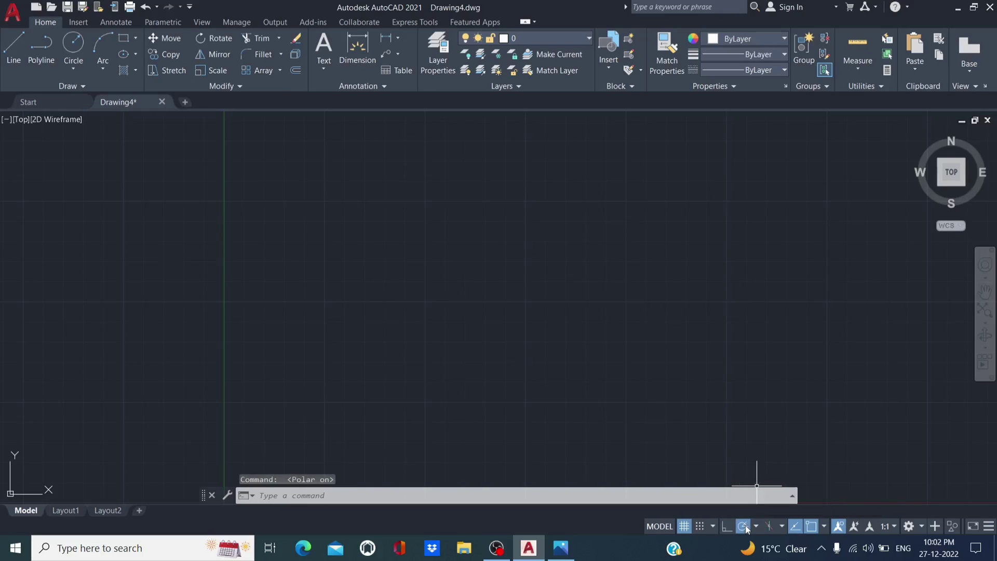
pyautogui.click(756, 526)
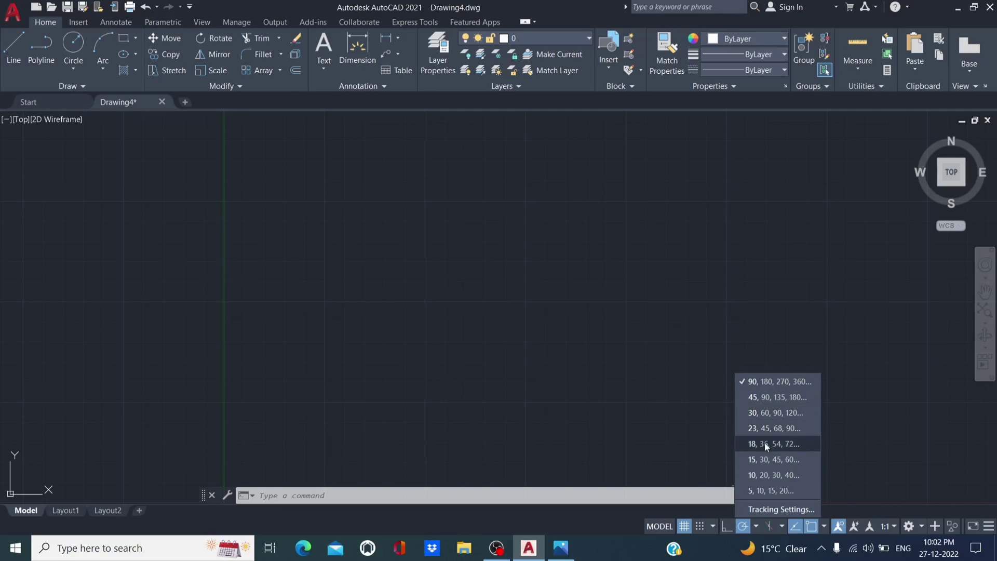
pyautogui.click(752, 526)
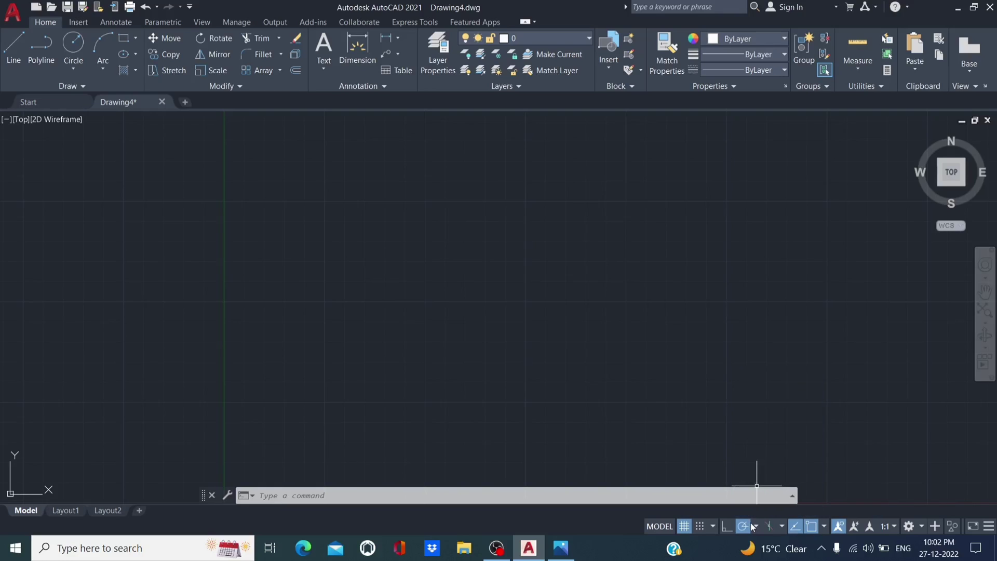
pyautogui.click(725, 527)
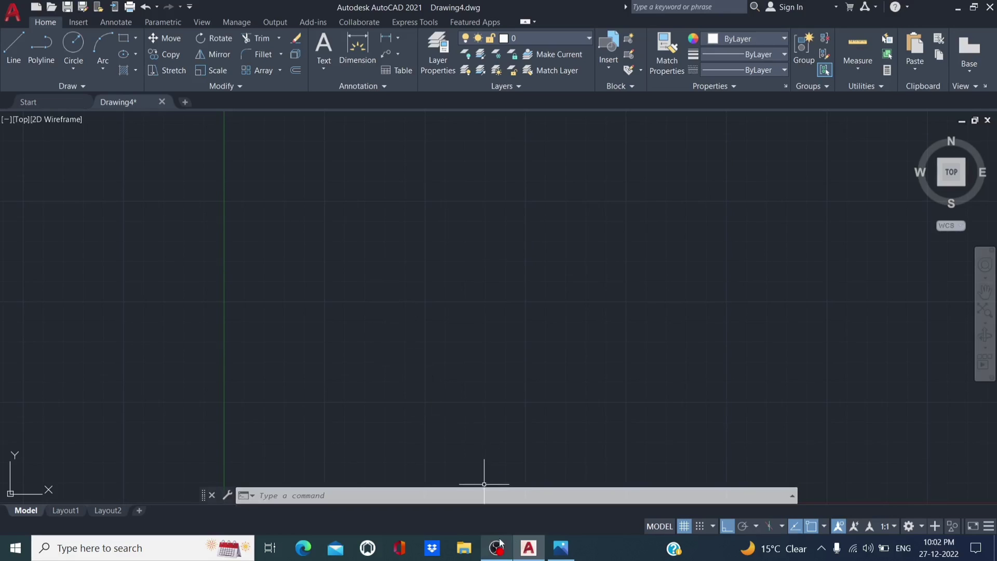
# Step: View IMG-20221223-WA0032.jpg in Photos to read the pin's Ø30, Ø25, R7,5 and length dimensions
pyautogui.click(523, 501)
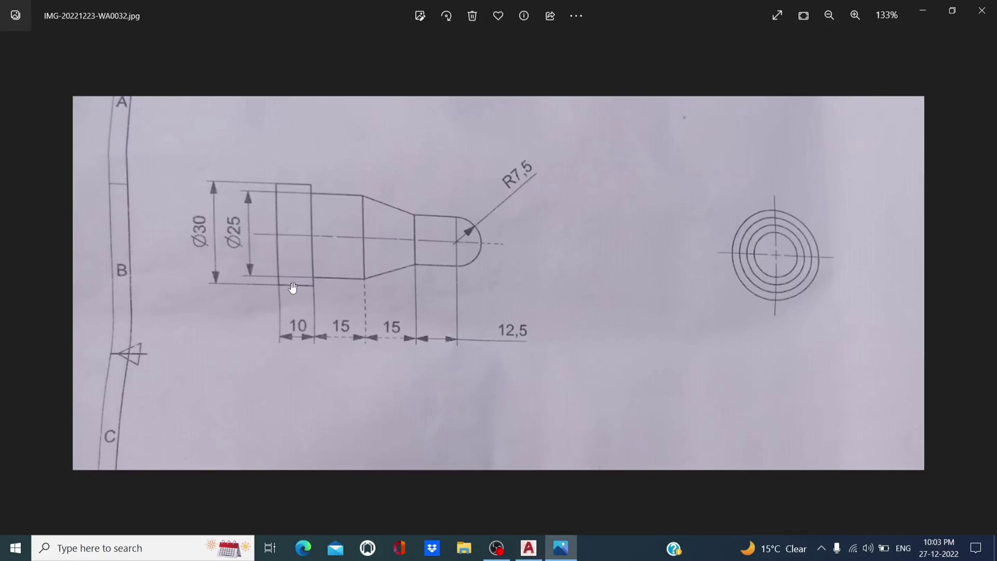
# Step: Load the CENTER linetype from acadiso.lin and show its details with 1.0000 global scale
pyautogui.click(529, 548)
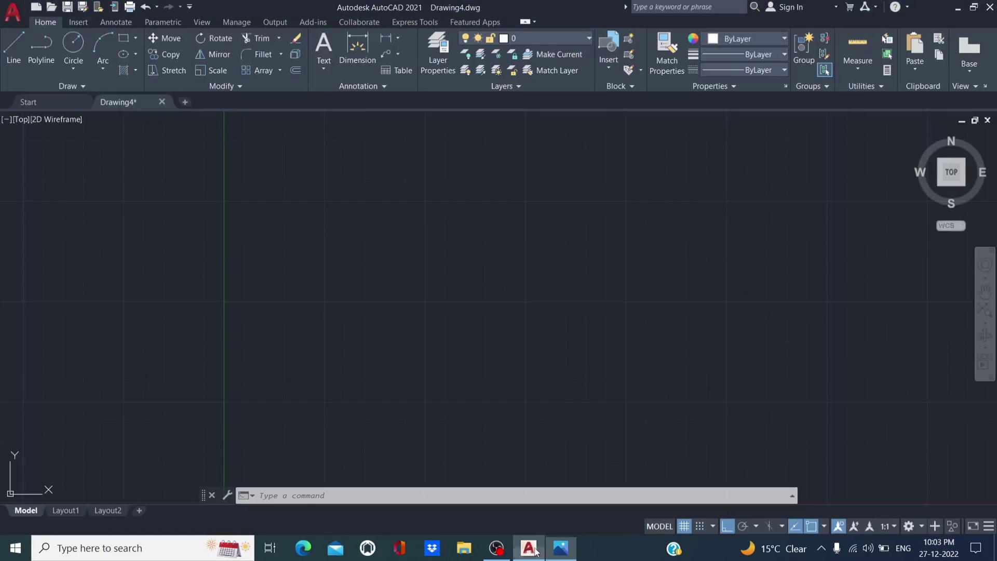
pyautogui.click(771, 70)
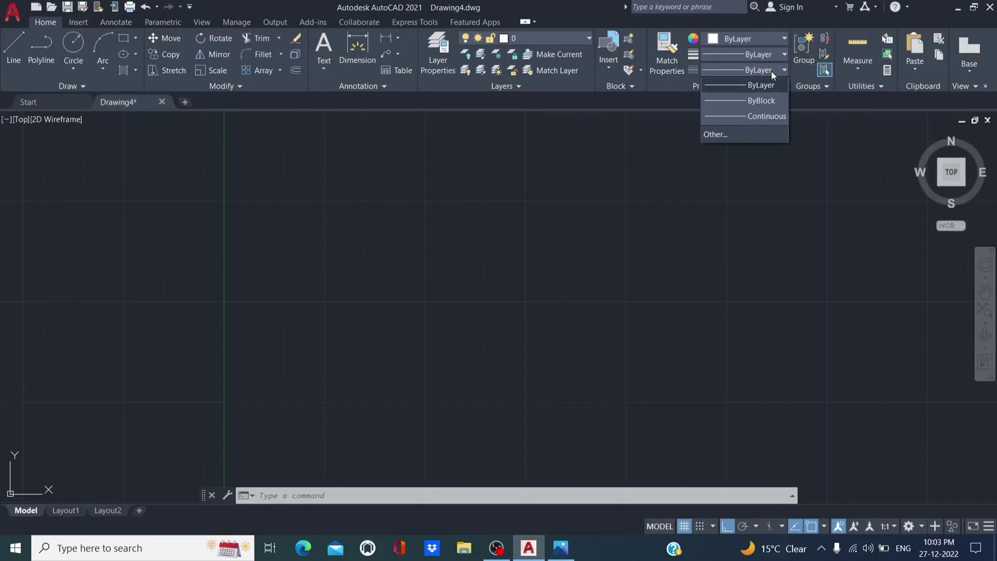
pyautogui.click(726, 136)
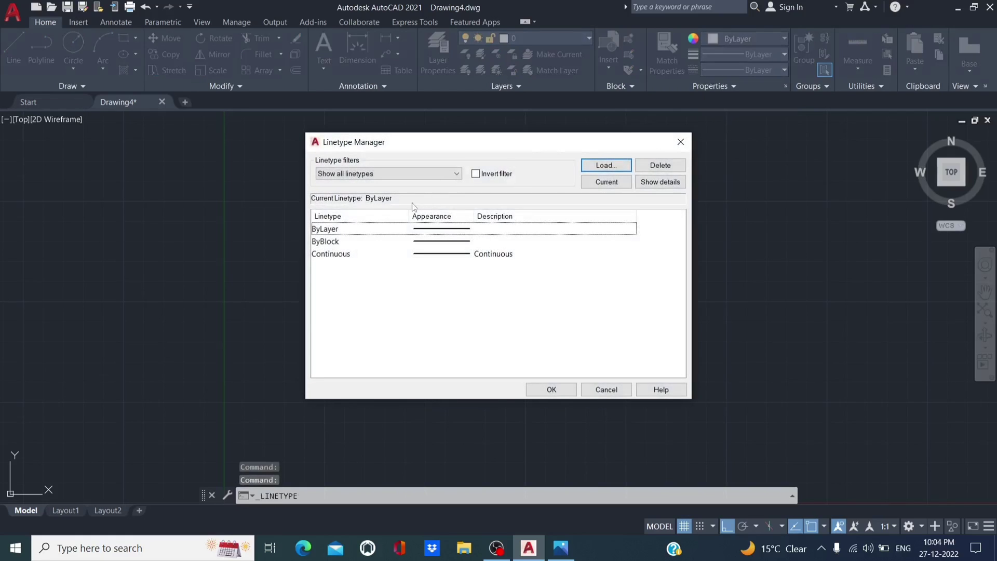
pyautogui.click(606, 166)
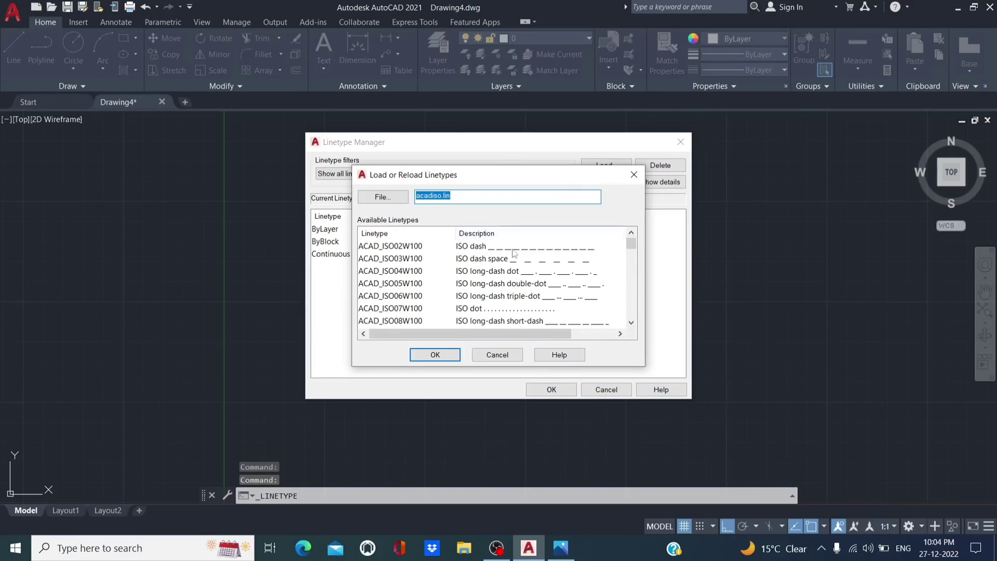
pyautogui.scroll(-2, 508, 265)
pyautogui.click(372, 283)
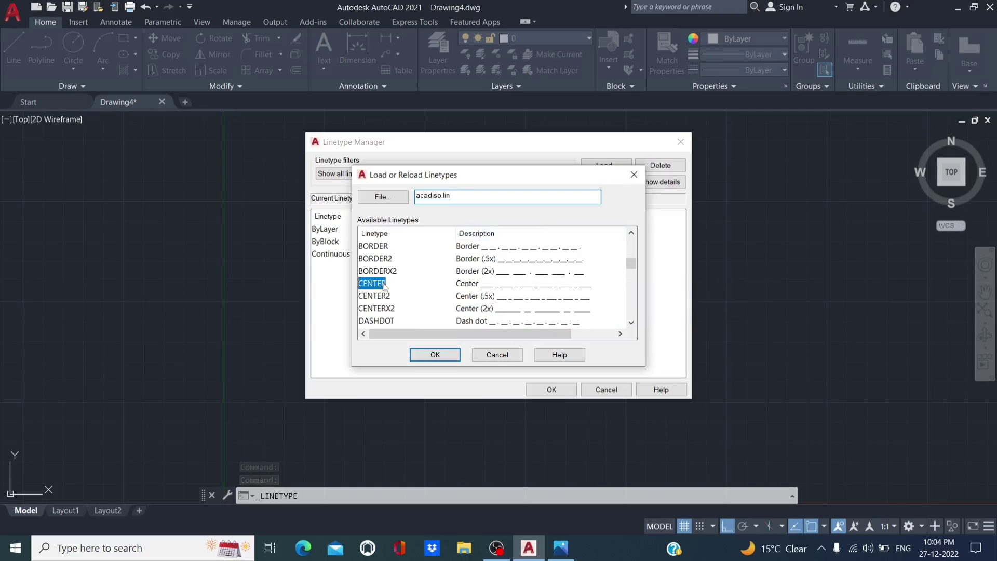
pyautogui.click(435, 355)
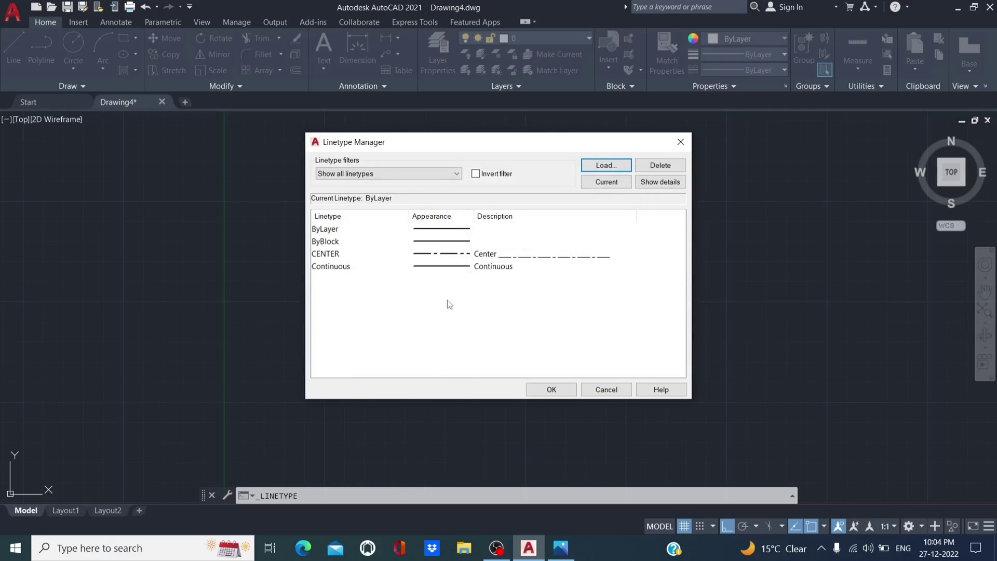
pyautogui.click(464, 255)
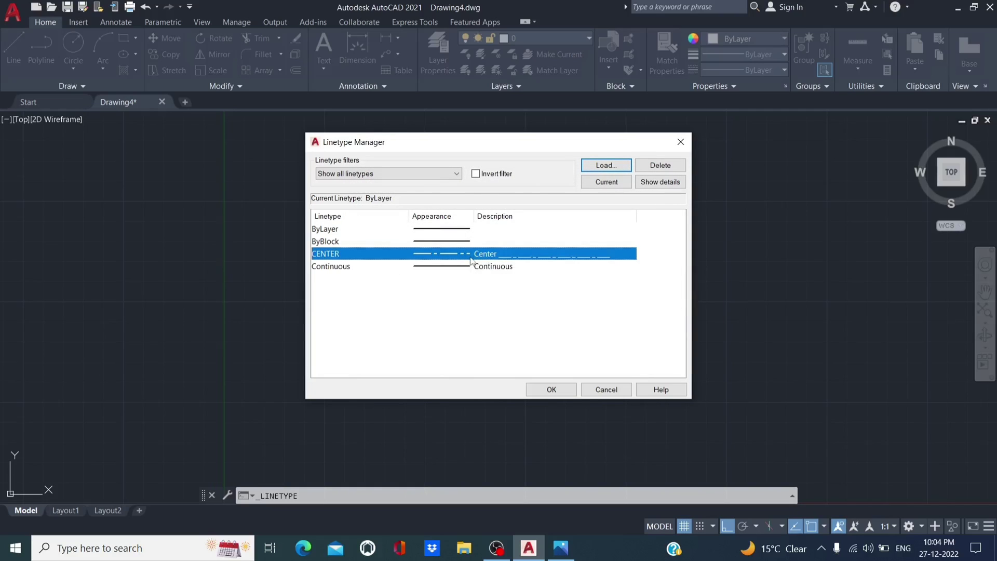
pyautogui.click(643, 183)
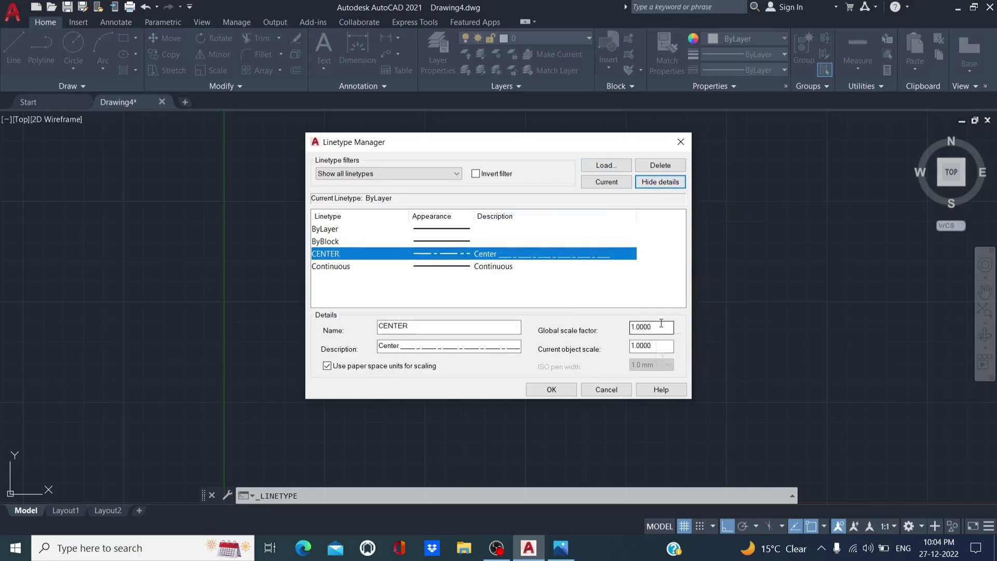
pyautogui.click(602, 266)
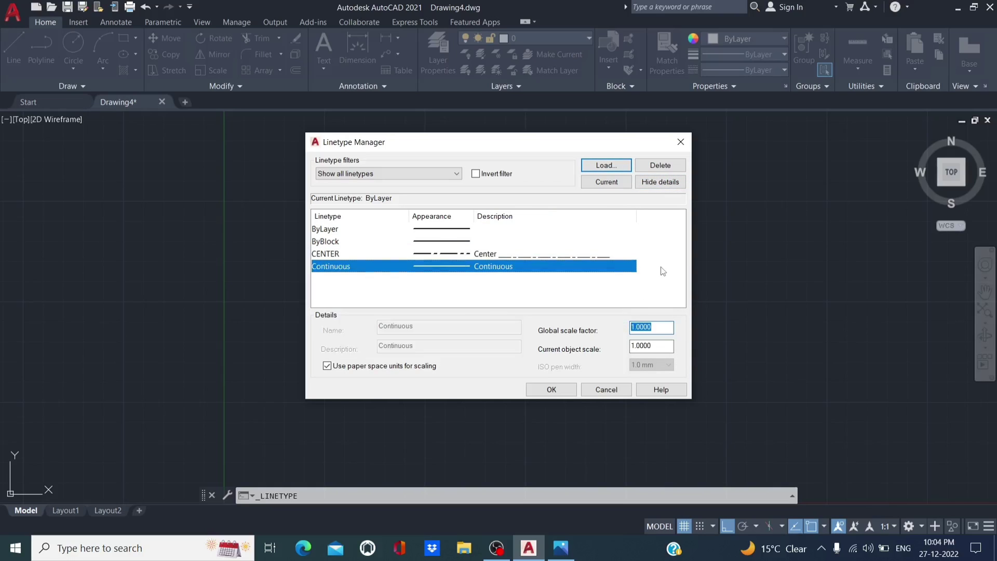
pyautogui.click(589, 253)
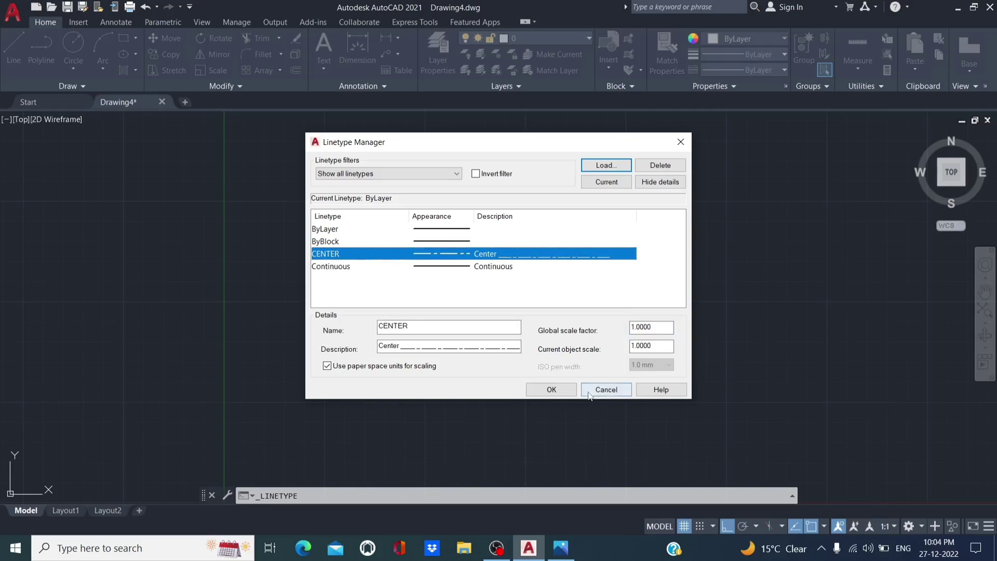
# Step: Make CENTER the current linetype and draw a horizontal centre line
pyautogui.click(551, 389)
pyautogui.click(764, 75)
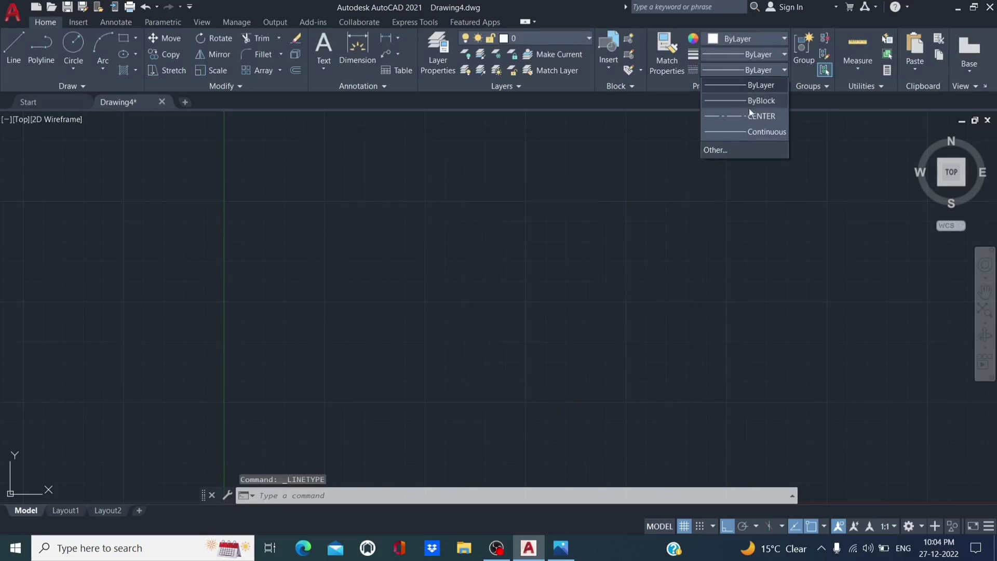
pyautogui.click(748, 114)
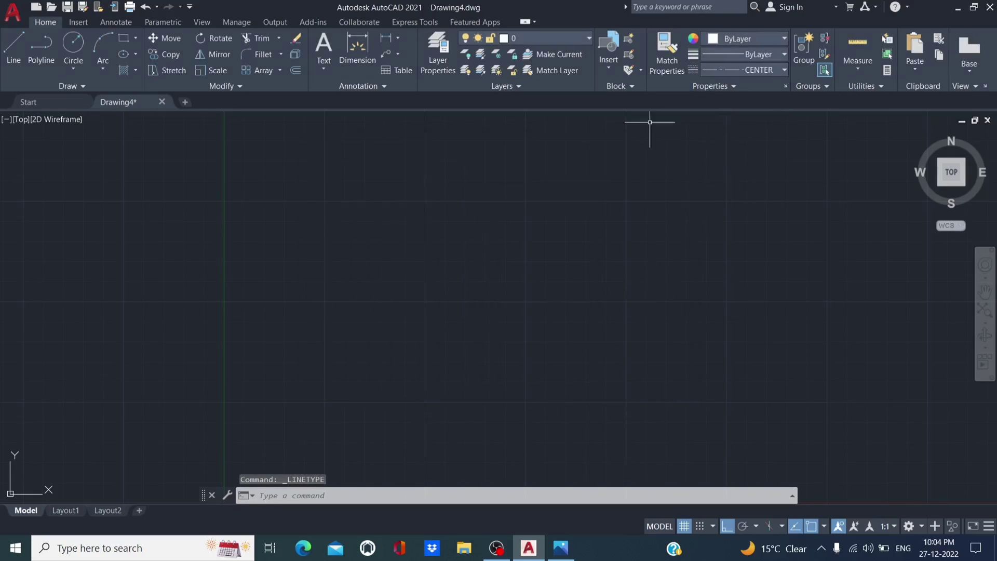
pyautogui.click(9, 46)
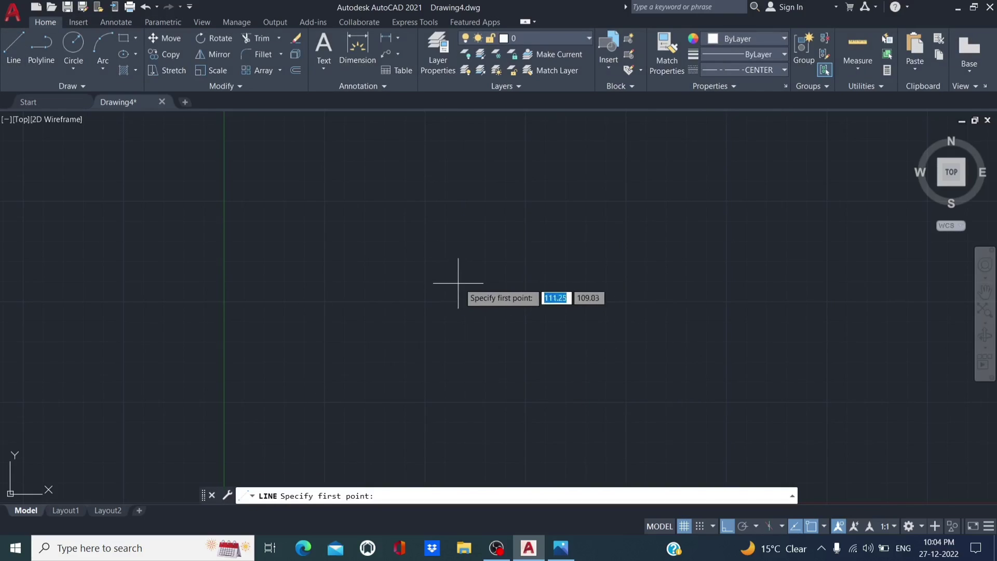
pyautogui.click(475, 239)
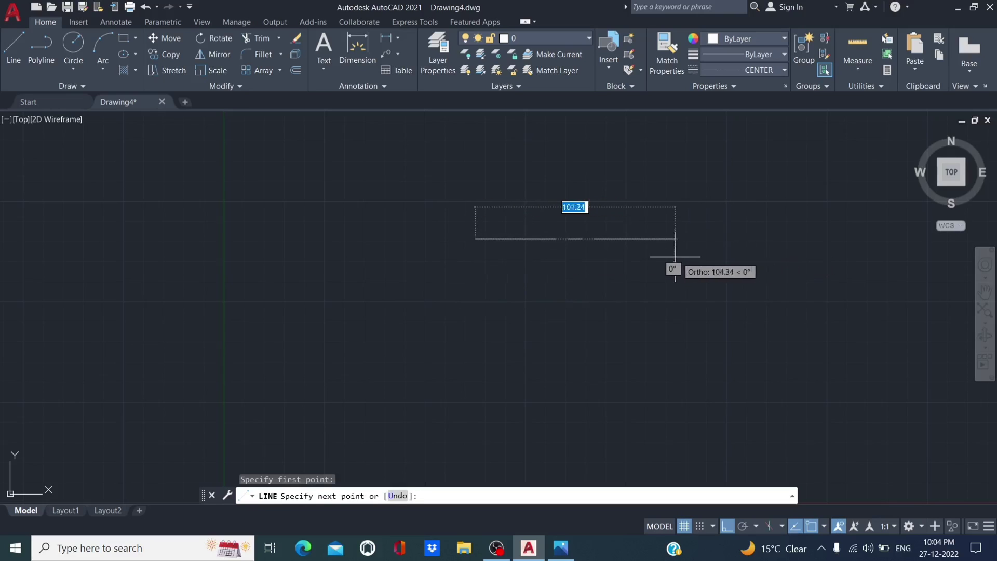
pyautogui.click(546, 240)
pyautogui.rightClick(543, 242)
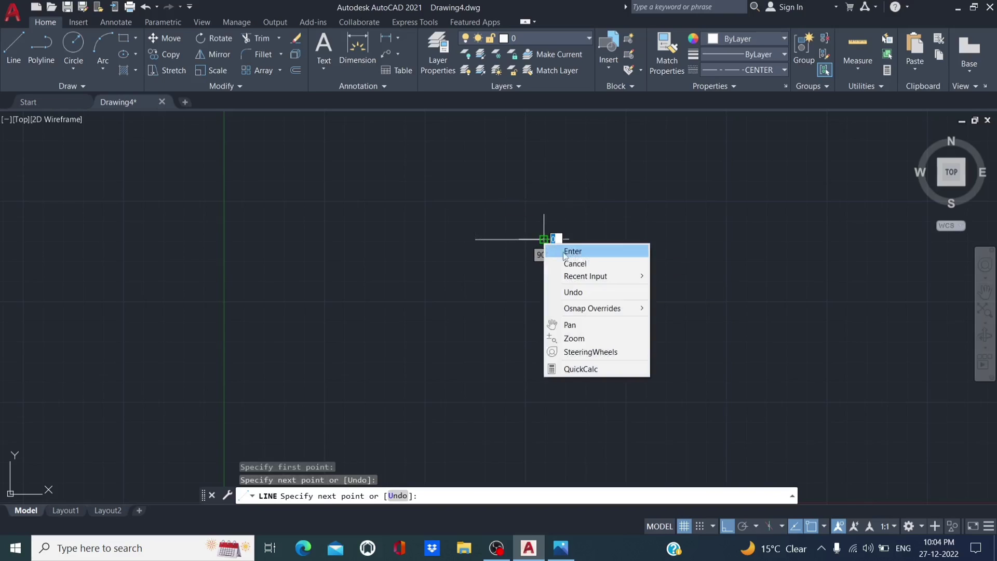
pyautogui.click(569, 252)
# Step: Zoom and pan so the new centre line sits centred in the view
pyautogui.scroll(8, 545, 261)
pyautogui.moveTo(440, 195); pyautogui.dragTo(596, 358, button='middle')
pyautogui.scroll(2, 596, 358)
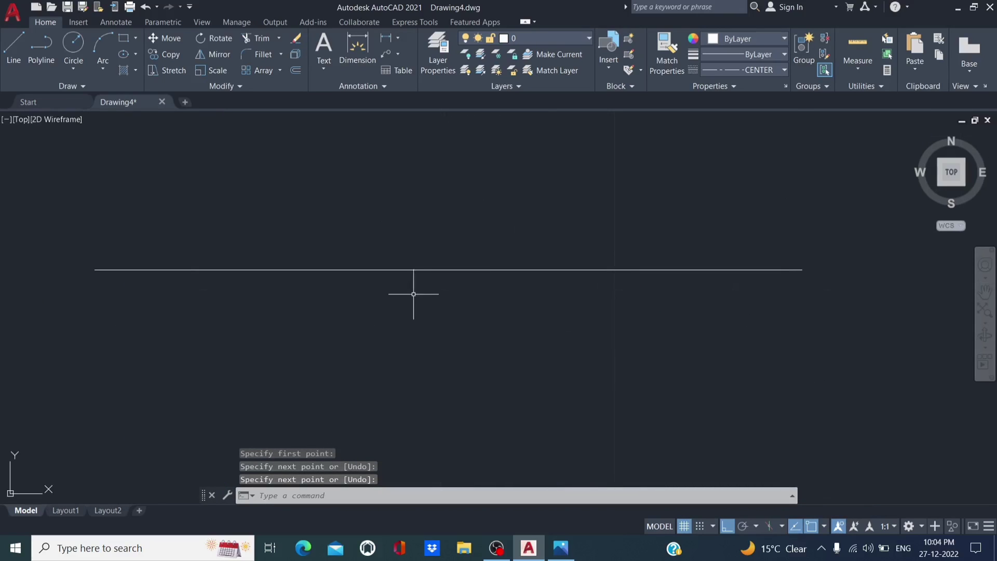
pyautogui.moveTo(414, 294); pyautogui.dragTo(488, 291, button='middle')
pyautogui.scroll(2, 491, 282)
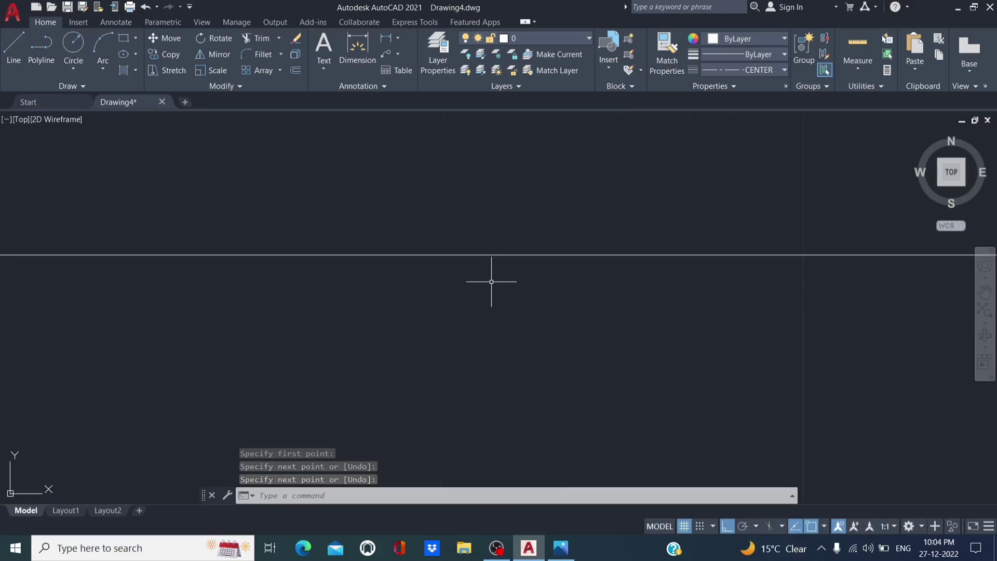
pyautogui.scroll(5, 491, 282)
pyautogui.scroll(1, 488, 282)
pyautogui.scroll(-3, 499, 441)
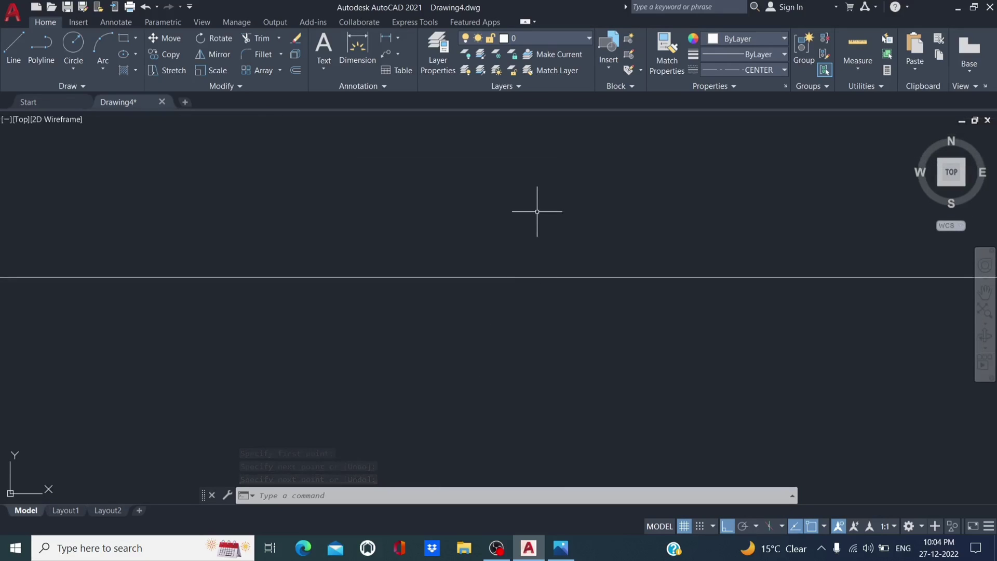
pyautogui.scroll(4, 537, 212)
pyautogui.moveTo(488, 323); pyautogui.dragTo(528, 160, button='middle')
pyautogui.scroll(2, 510, 276)
pyautogui.scroll(3, 509, 278)
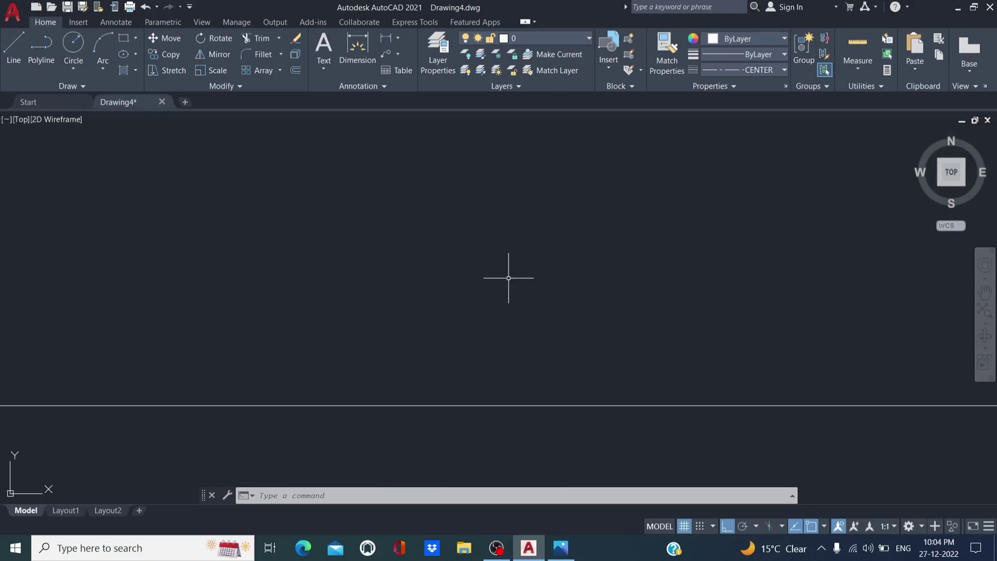
pyautogui.scroll(-3, 508, 278)
pyautogui.scroll(-2, 509, 276)
pyautogui.scroll(-3, 511, 274)
pyautogui.scroll(2, 512, 271)
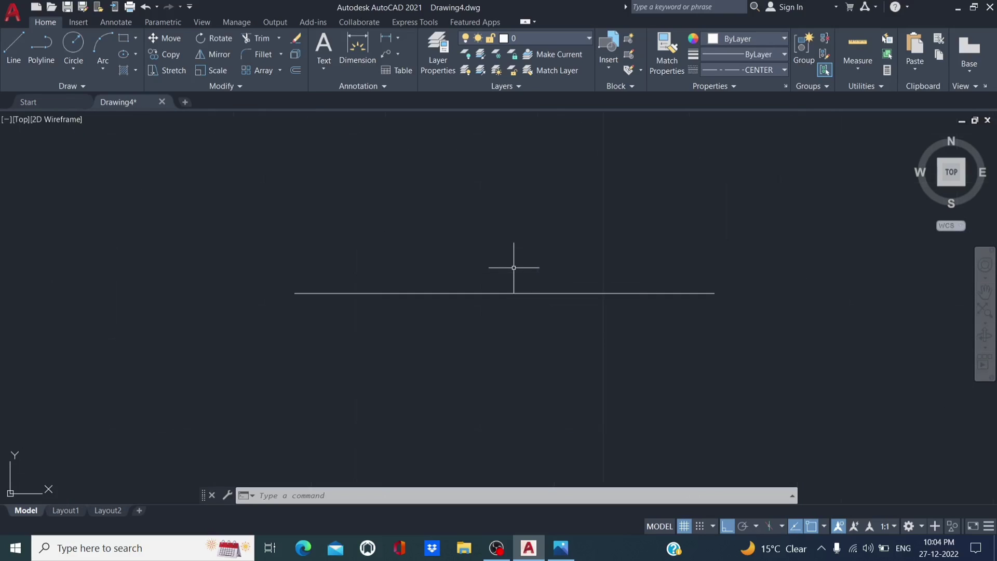
pyautogui.moveTo(514, 268); pyautogui.dragTo(525, 204, button='middle')
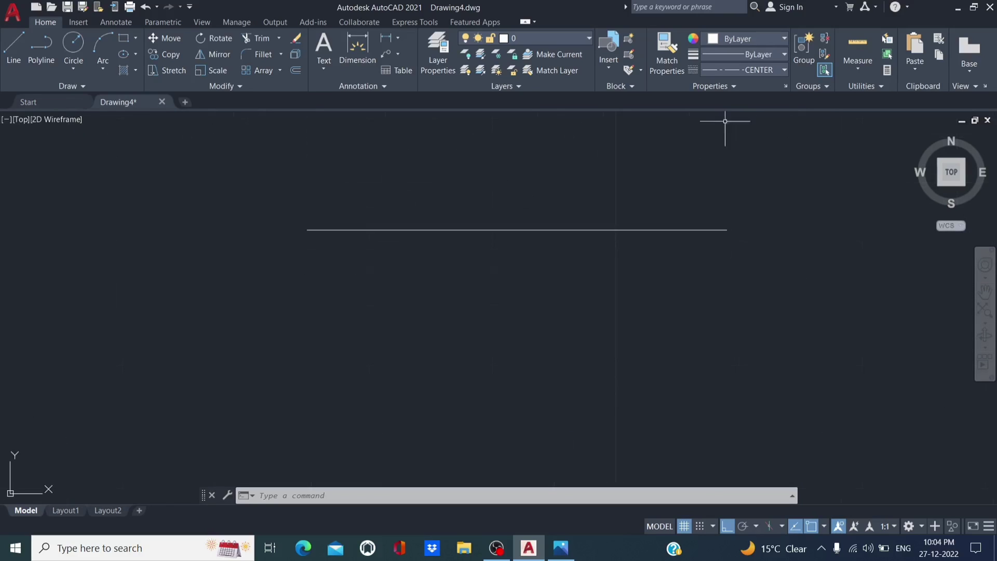
# Step: Reopen the Linetype Manager and edit the global and current object scale values
pyautogui.click(757, 70)
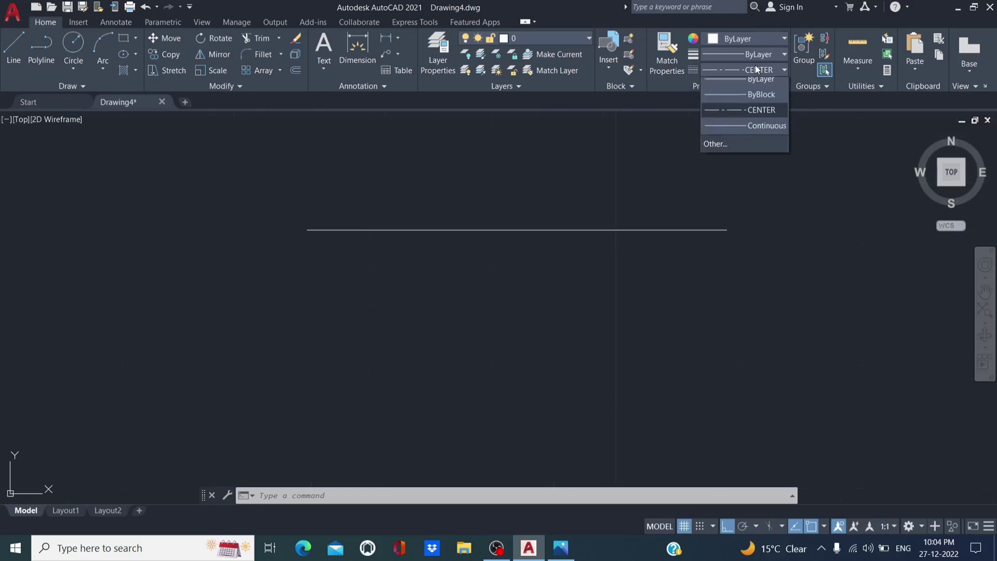
pyautogui.click(741, 115)
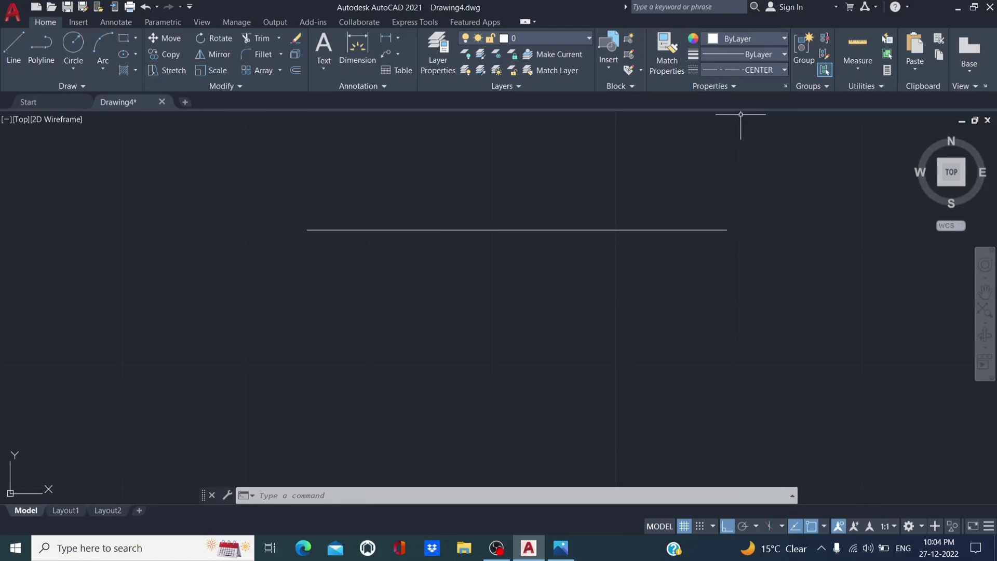
pyautogui.click(768, 69)
pyautogui.click(749, 148)
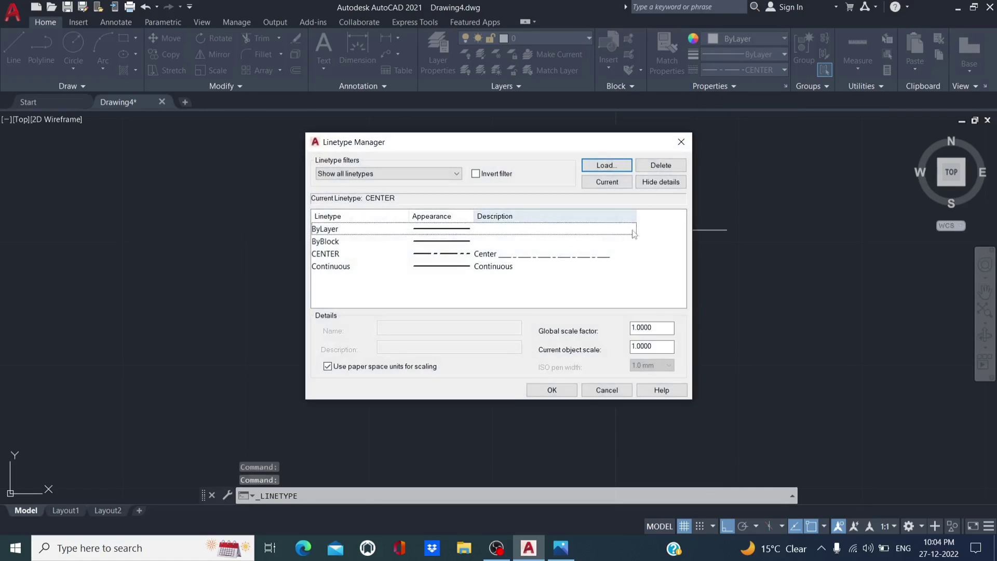
pyautogui.doubleClick(649, 329)
pyautogui.press('BackSpace')
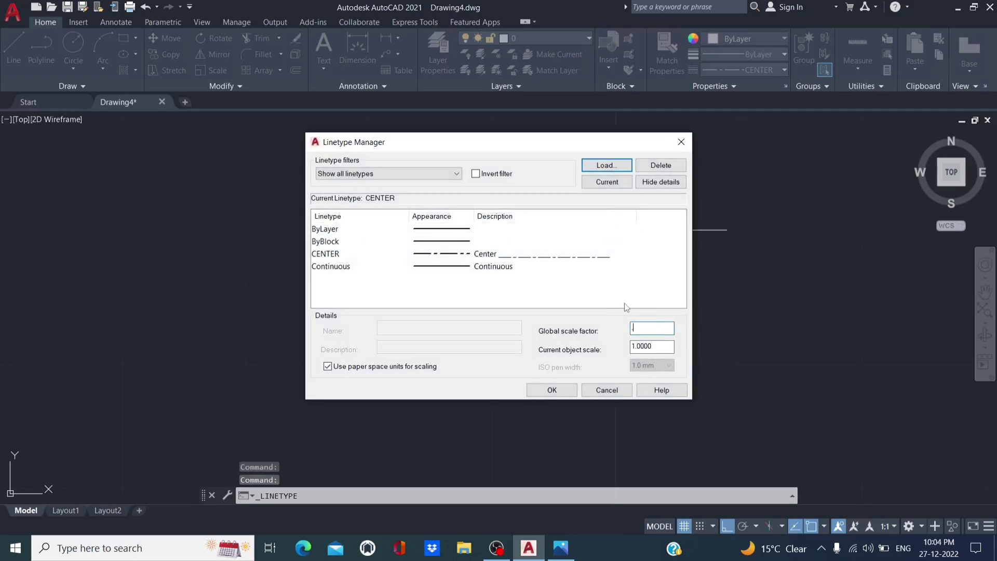
pyautogui.write('2')
pyautogui.doubleClick(669, 346)
# Step: Apply a current object linetype scale of .2 so the centre line shows dashes
pyautogui.write('.2')
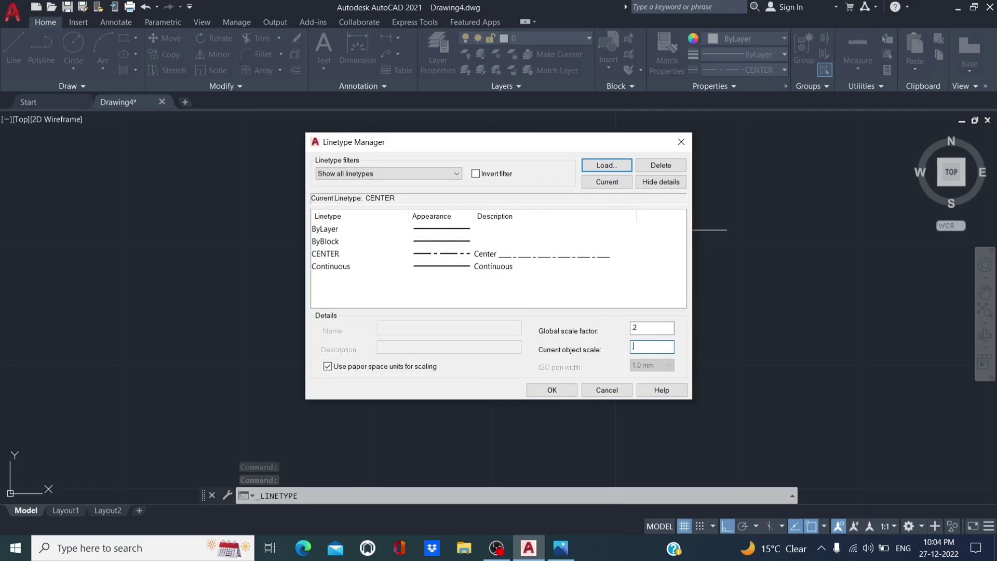
pyautogui.click(552, 390)
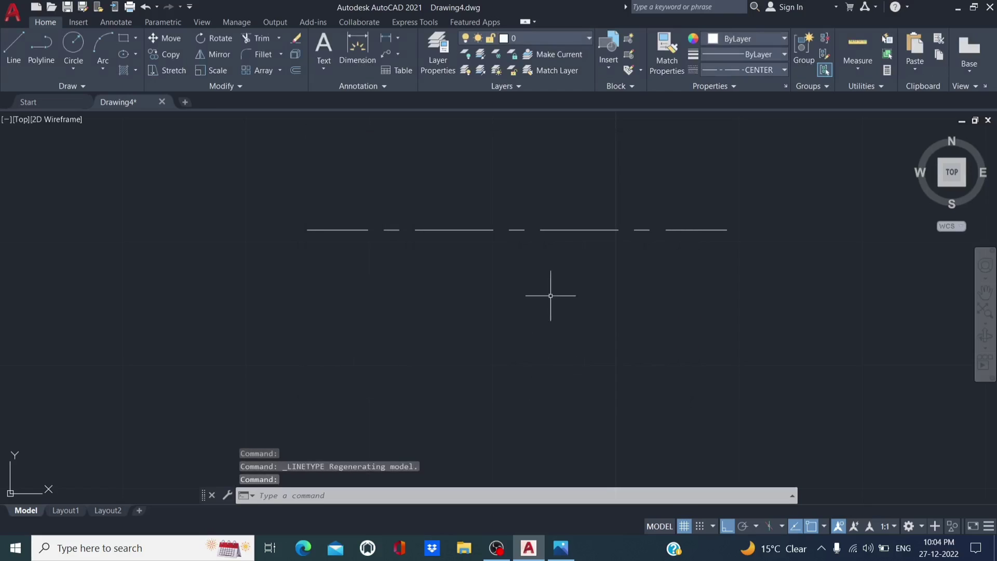
pyautogui.scroll(2, 477, 234)
pyautogui.moveTo(477, 232); pyautogui.dragTo(476, 265, button='middle')
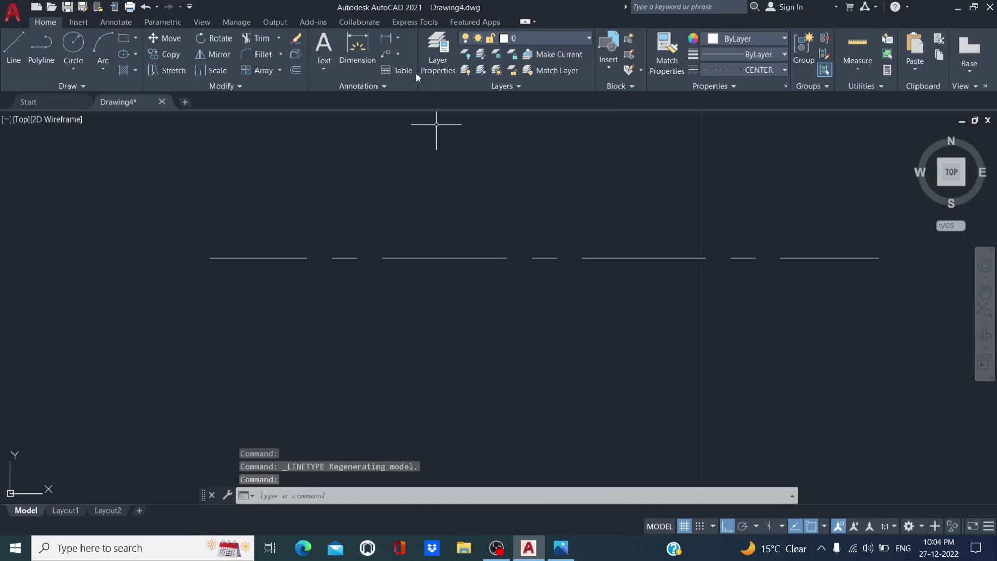
# Step: Start a linear dimension across the centre line's ends, then cancel it
pyautogui.click(359, 45)
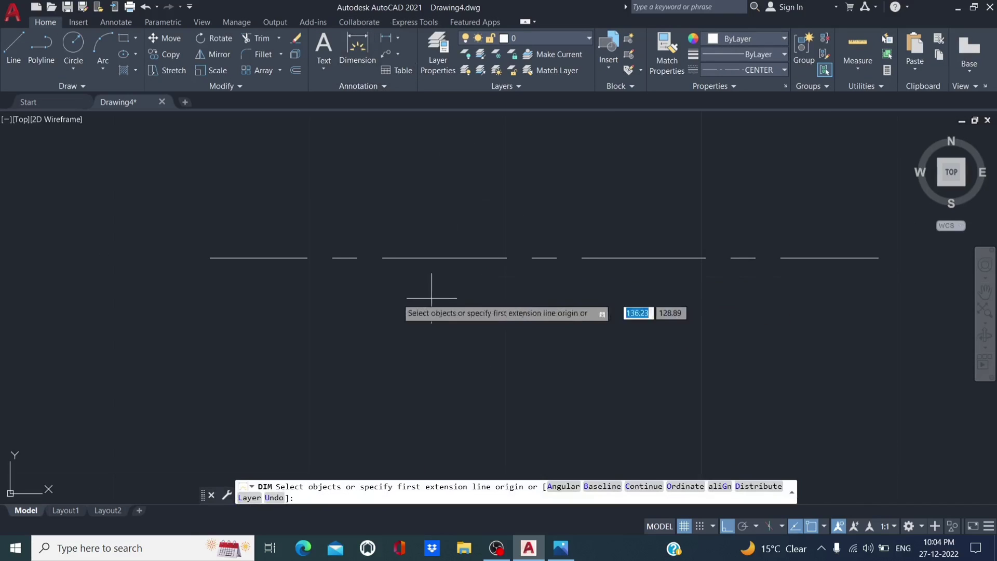
pyautogui.click(210, 258)
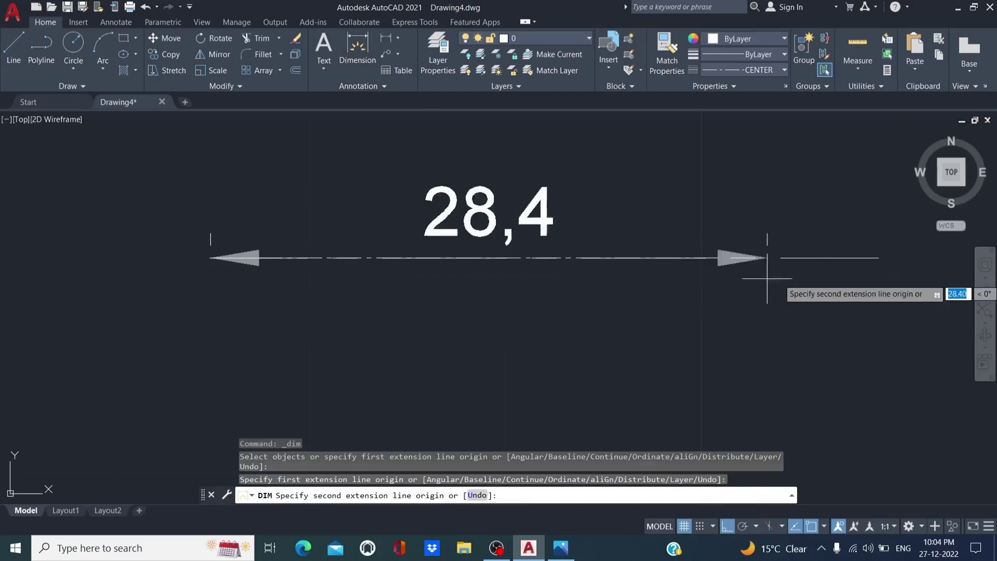
pyautogui.click(879, 258)
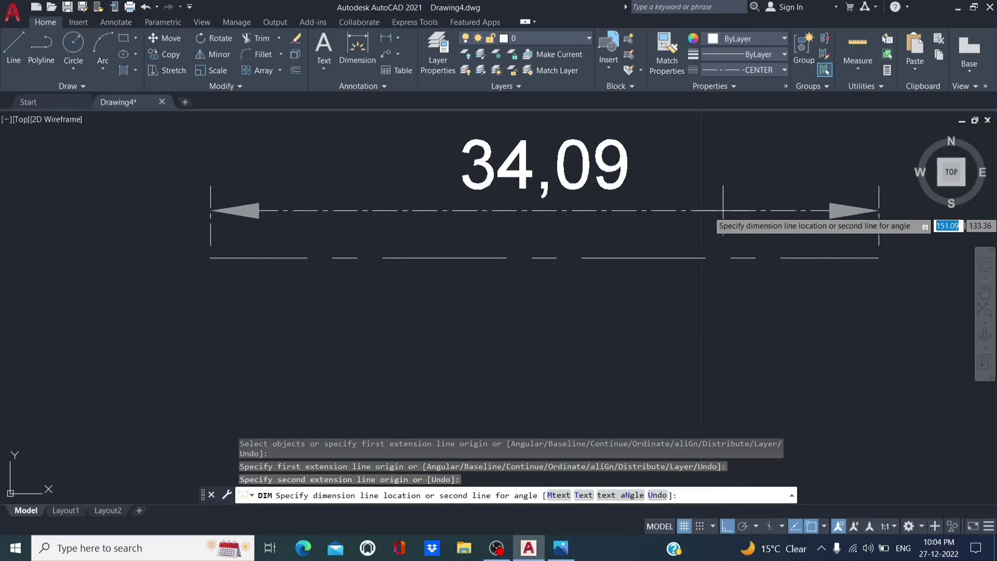
pyautogui.press('Escape')
# Step: Grip-stretch the centre line's right endpoint further to the right
pyautogui.scroll(2, 701, 216)
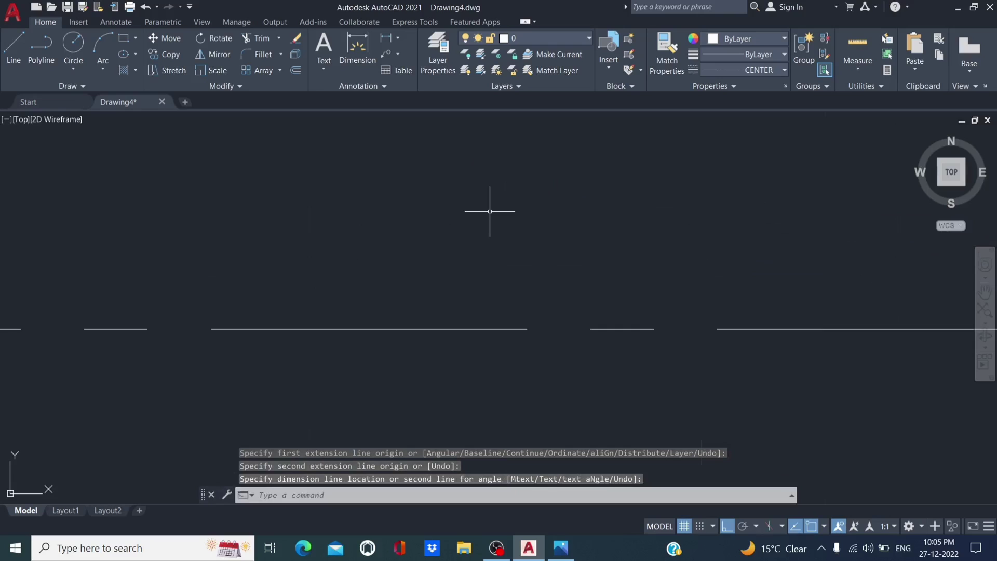
pyautogui.moveTo(489, 207)
pyautogui.mouseDown(button='middle')
pyautogui.moveTo(525, 200)
pyautogui.moveTo(516, 231)
pyautogui.mouseUp(button='middle')
pyautogui.scroll(-2, 525, 200)
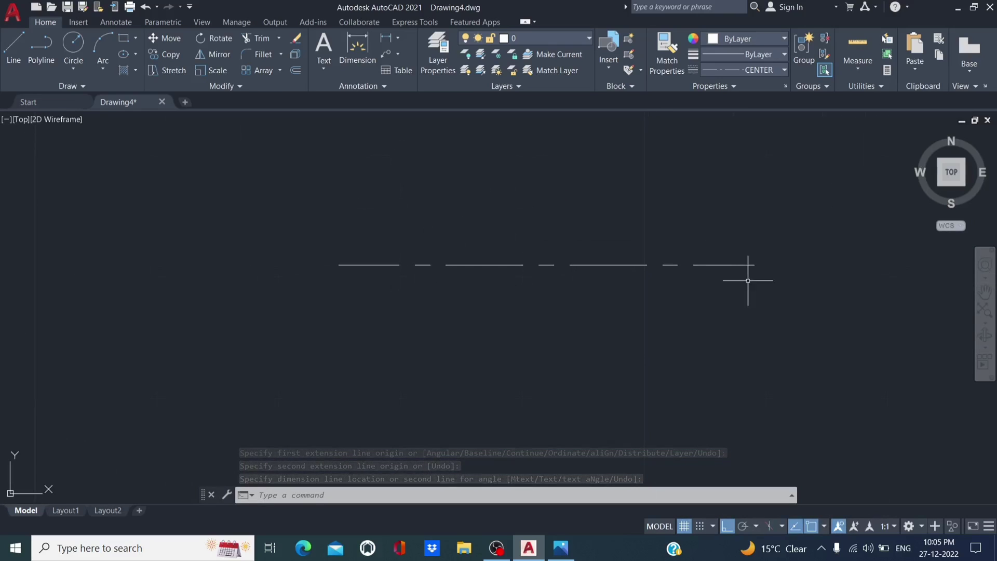
pyautogui.click(753, 265)
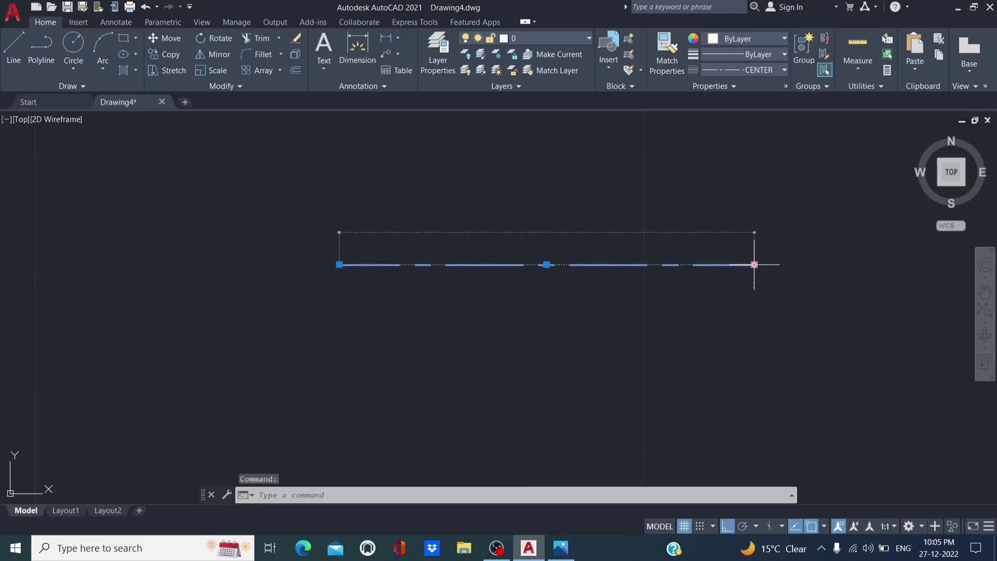
pyautogui.click(908, 254)
pyautogui.press('Escape')
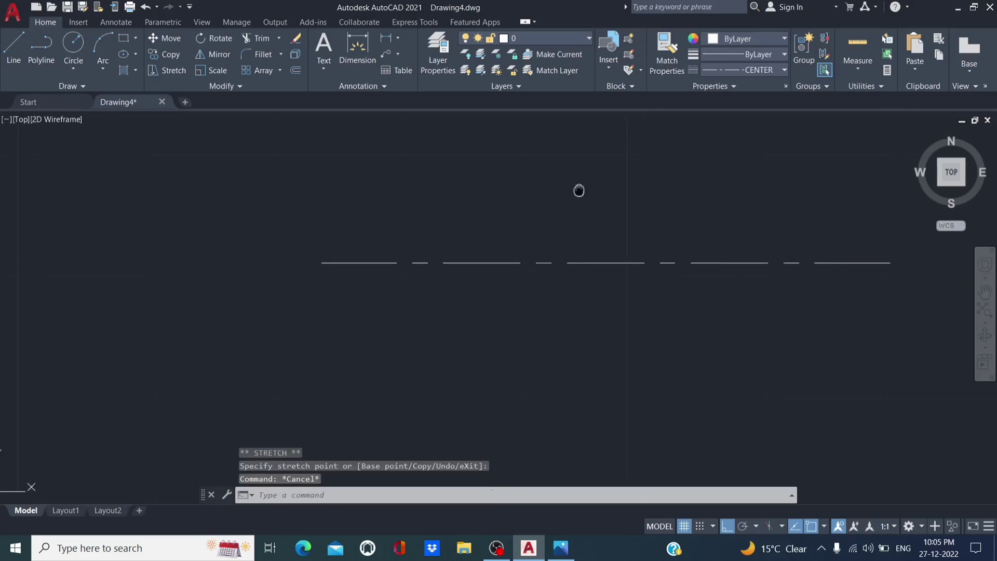
pyautogui.moveTo(594, 191); pyautogui.dragTo(534, 194, button='middle')
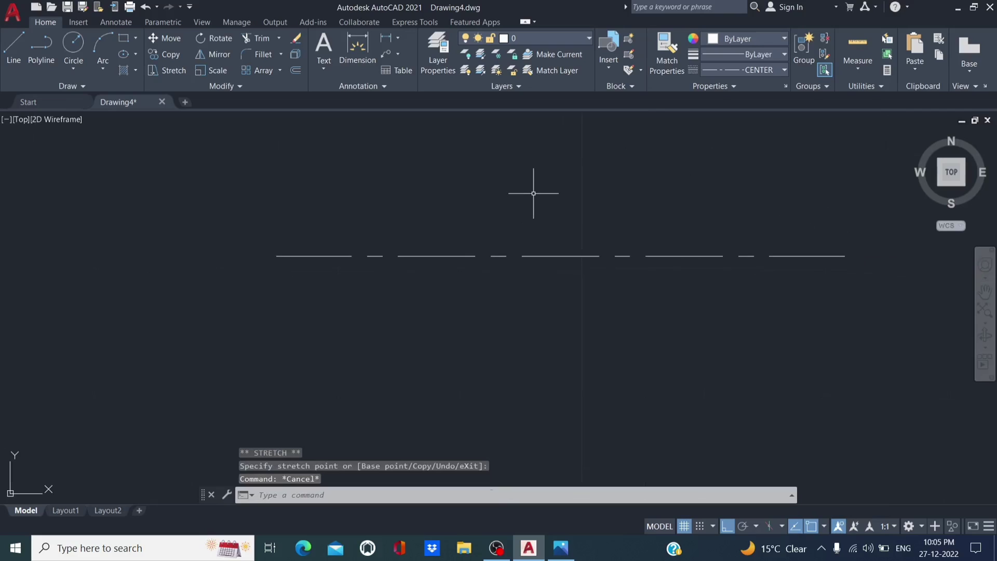
# Step: Recheck the turned-pin reference photo in Photos, then go back to AutoCAD to draw lines
pyautogui.click(565, 549)
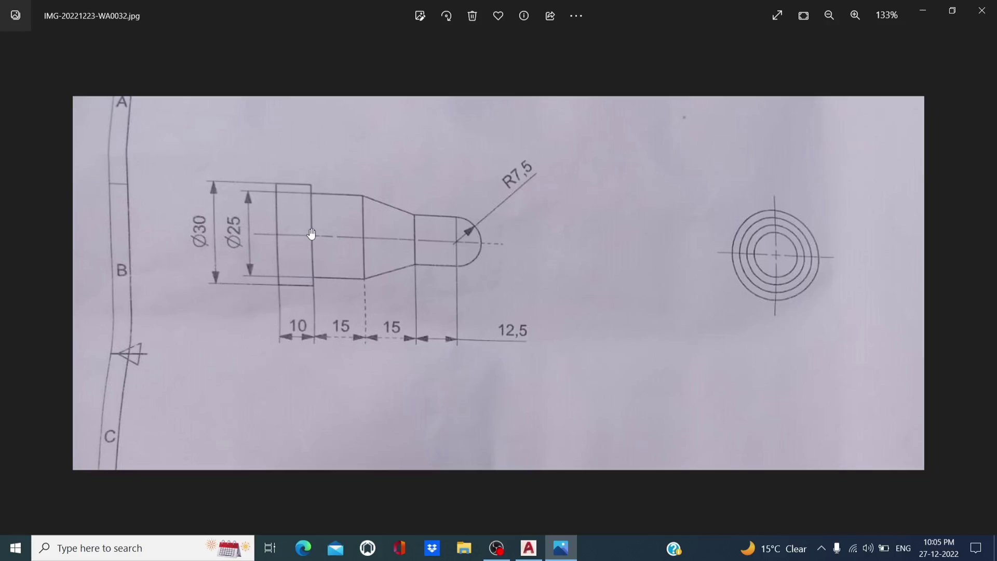
pyautogui.click(529, 548)
pyautogui.click(14, 46)
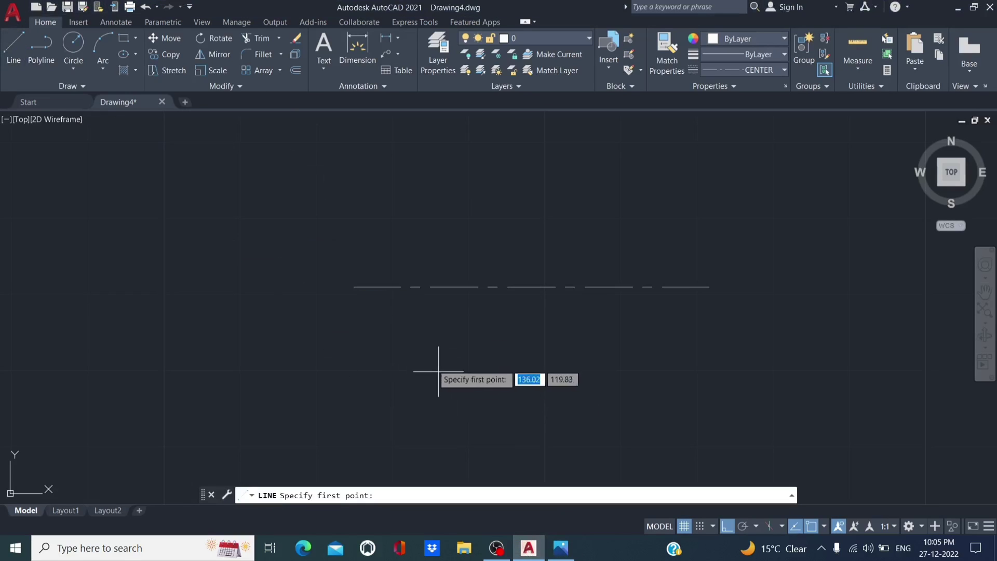
# Step: Cancel the stray line and set the current linetype to Continuous
pyautogui.click(353, 286)
pyautogui.press('Escape')
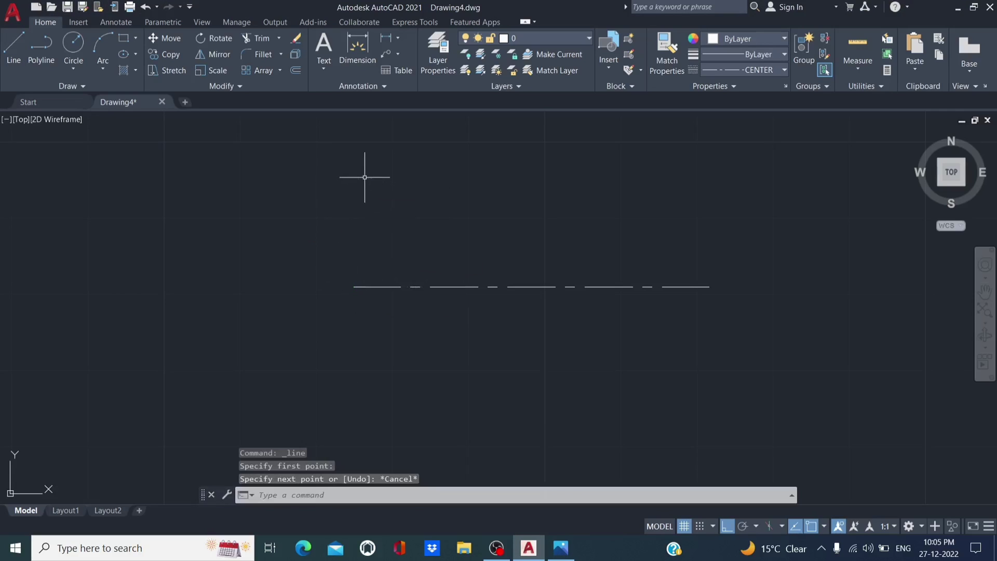
pyautogui.click(743, 69)
pyautogui.click(738, 129)
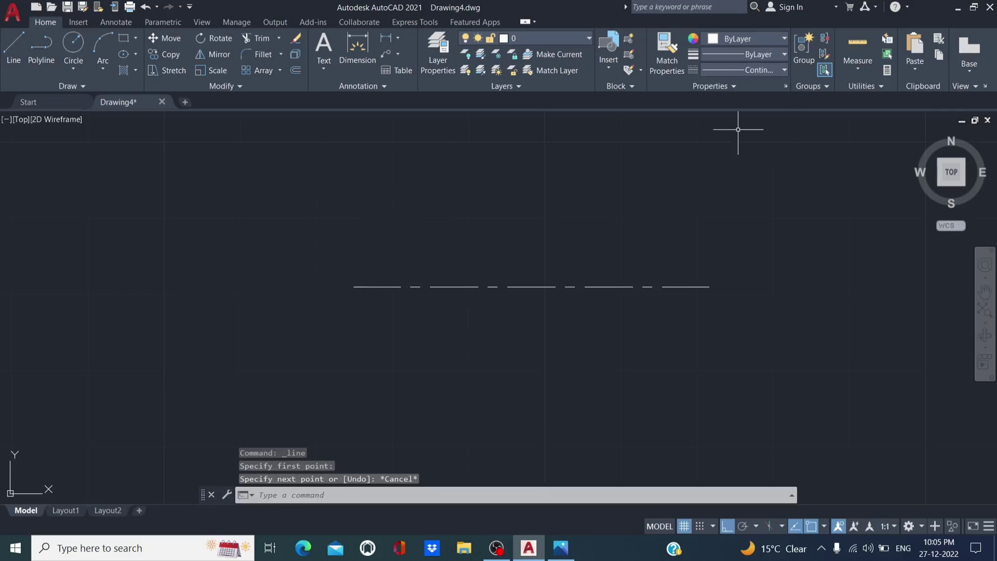
# Step: From the centre line's left end, draw the first step up 15, right 10, down to centre
pyautogui.click(14, 47)
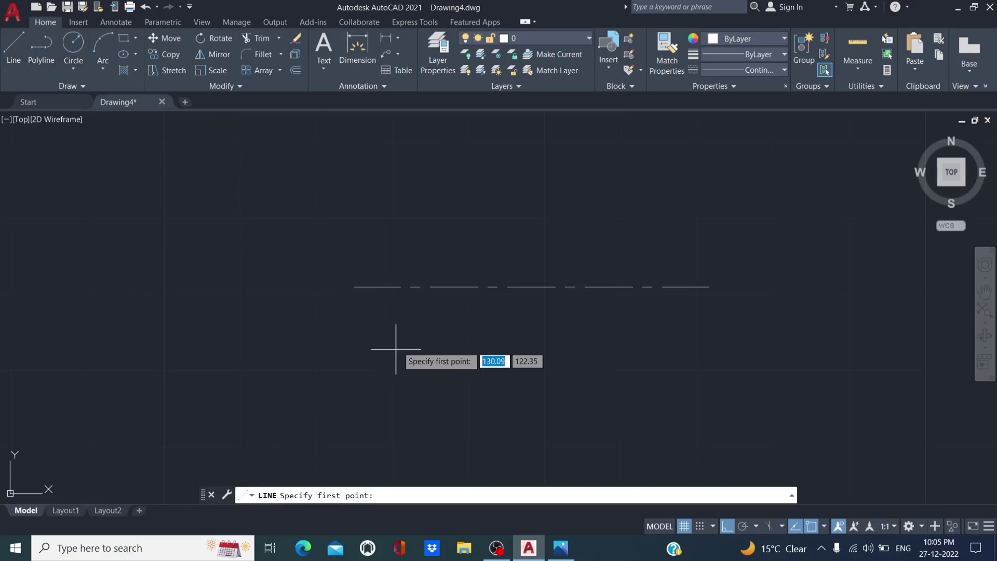
pyautogui.click(353, 287)
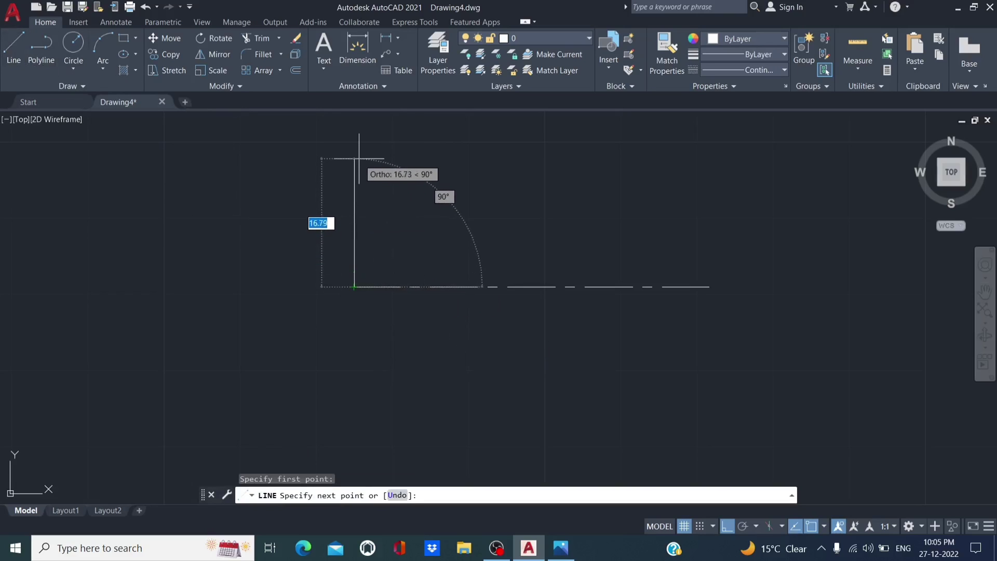
pyautogui.write('17')
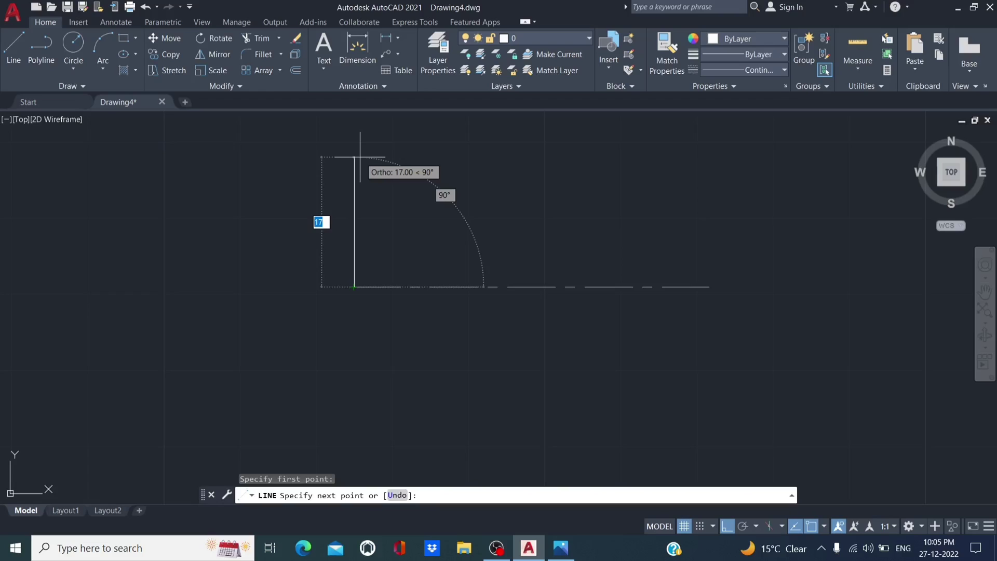
pyautogui.write('30')
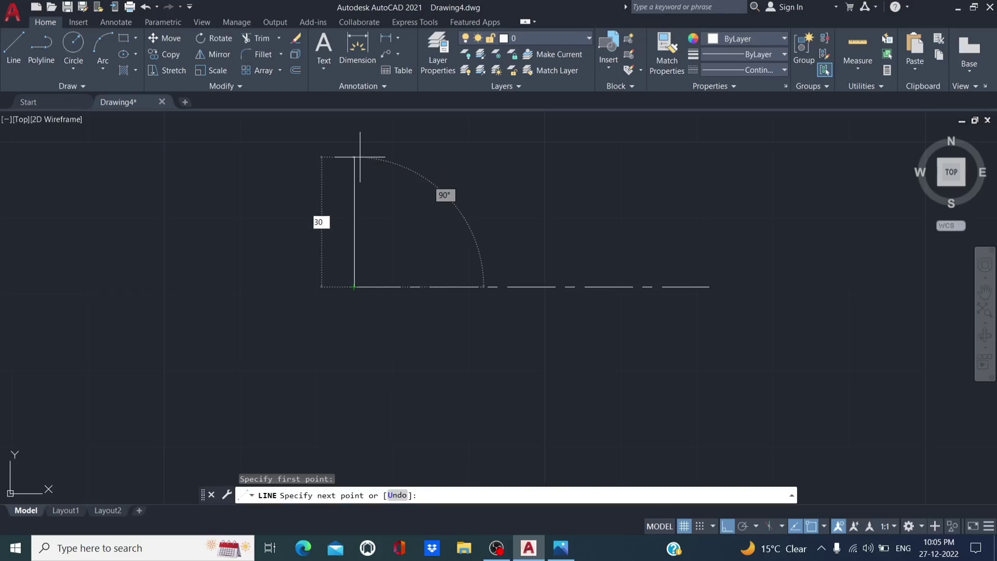
pyautogui.write('2')
pyautogui.press('Return')
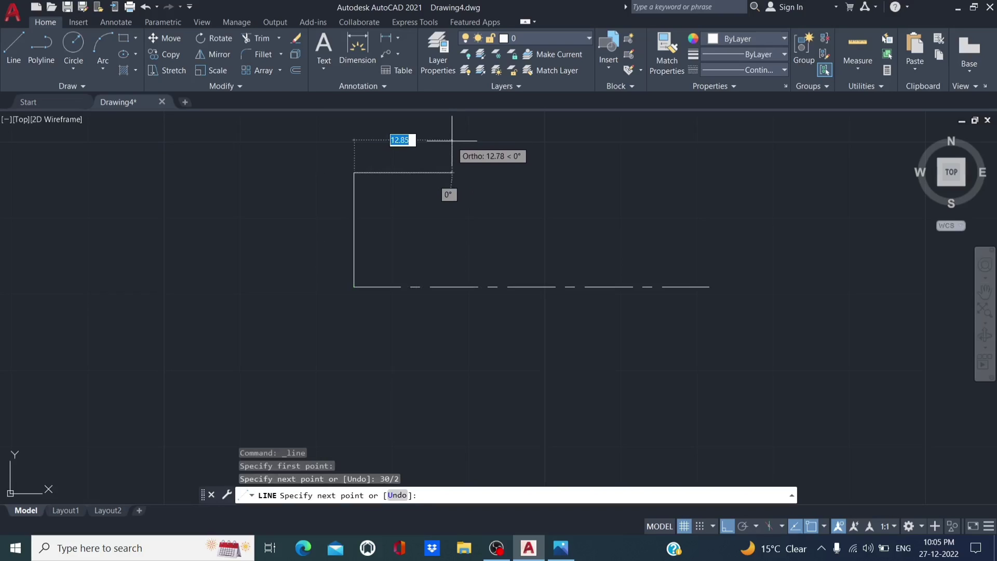
pyautogui.write('10')
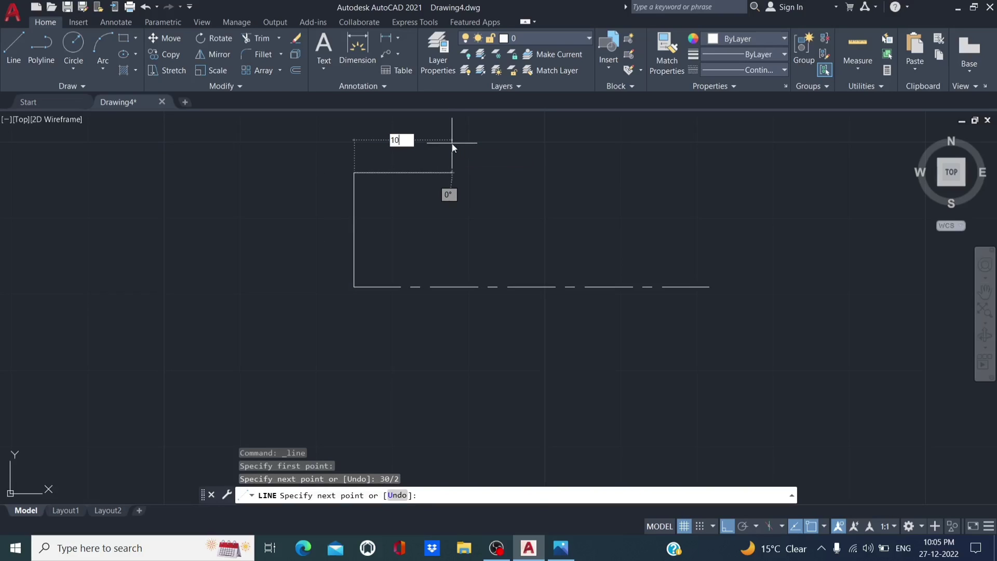
pyautogui.press('Return')
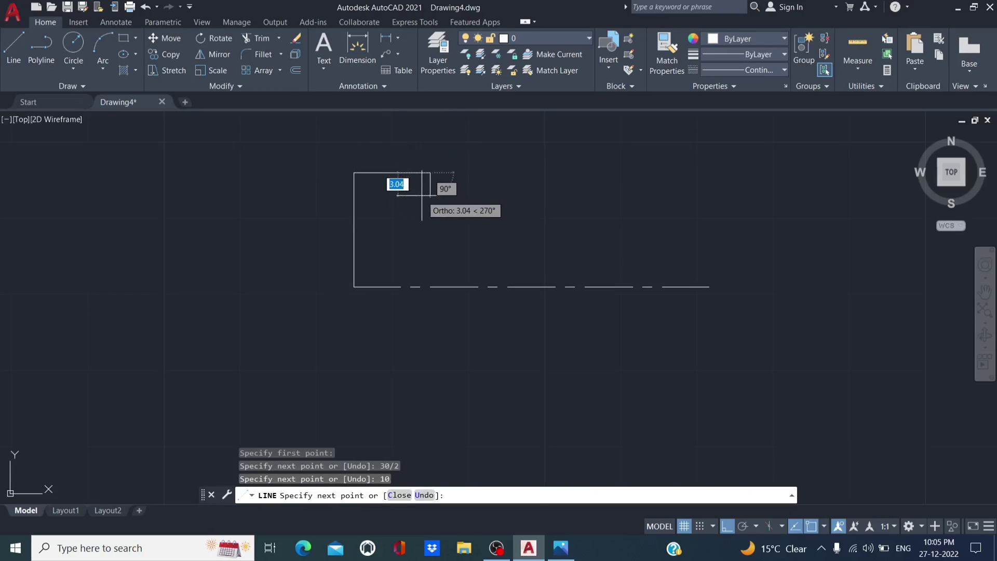
pyautogui.hotkey('alt', 'Tab')
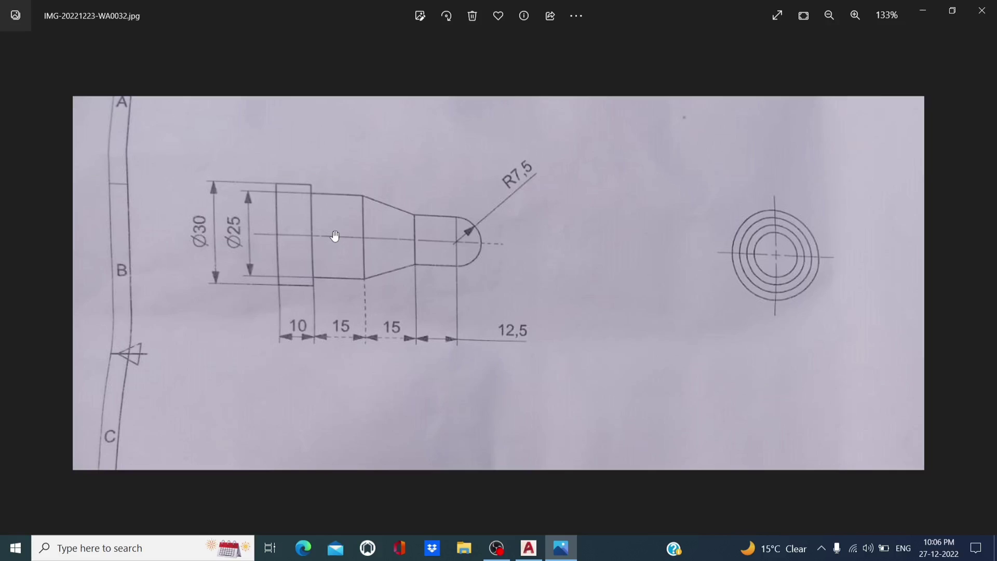
pyautogui.hotkey('alt', 'Tab')
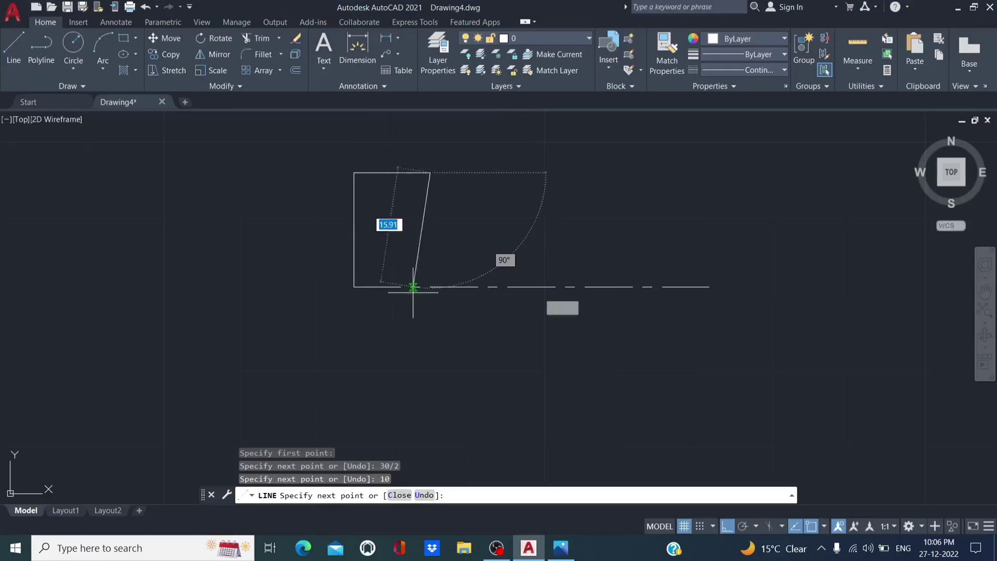
pyautogui.click(430, 287)
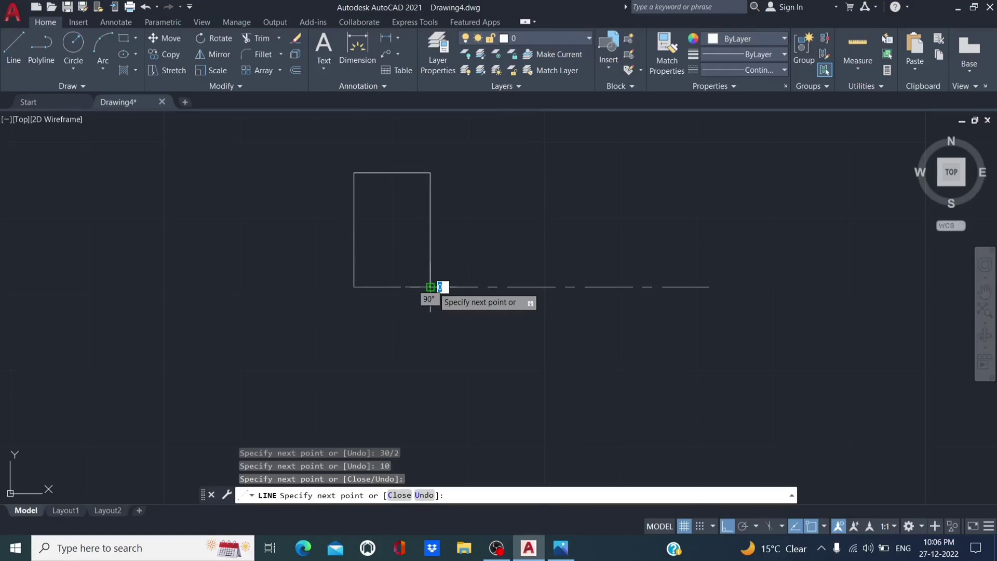
pyautogui.rightClick(430, 286)
pyautogui.click(457, 292)
pyautogui.moveTo(504, 215); pyautogui.dragTo(446, 214, button='middle')
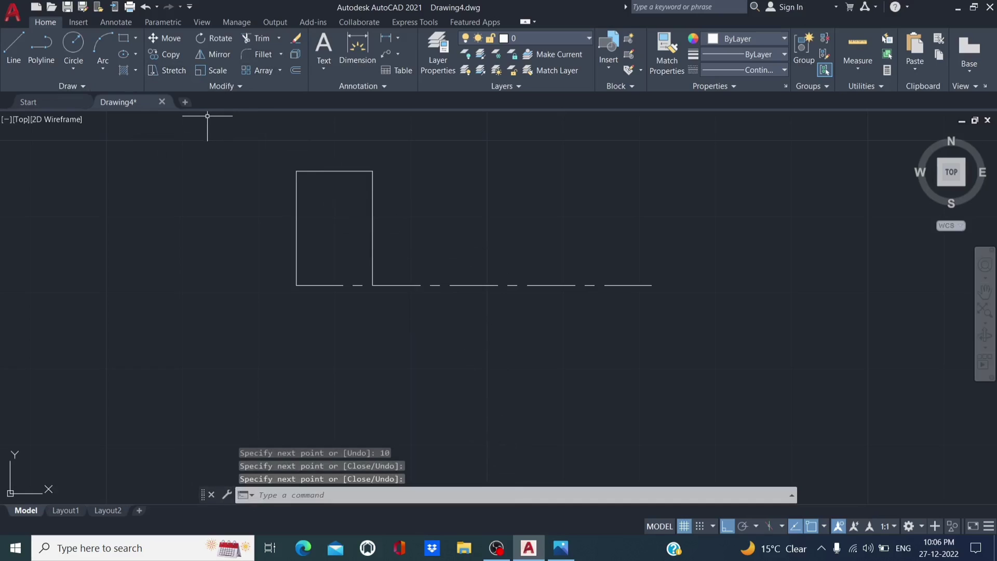
# Step: Offset the first step's right edge 15 to the right to mark the Ø25 section's end
pyautogui.write('OF')
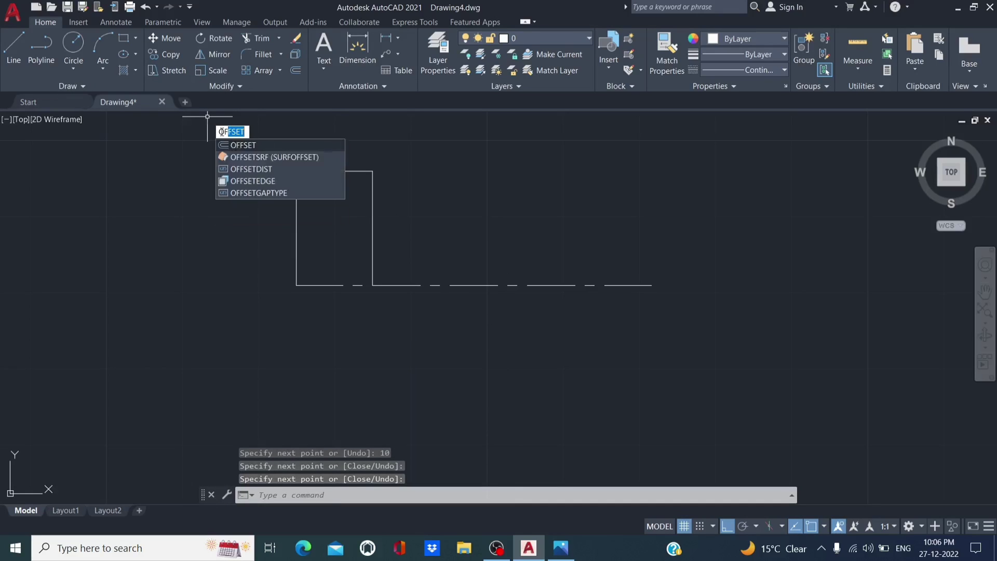
pyautogui.click(263, 144)
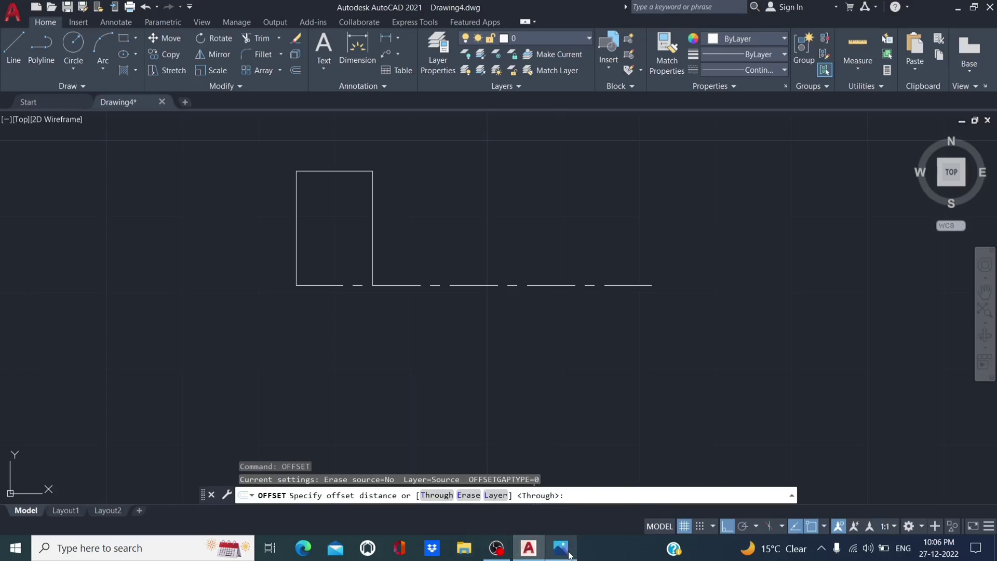
pyautogui.moveTo(560, 547)
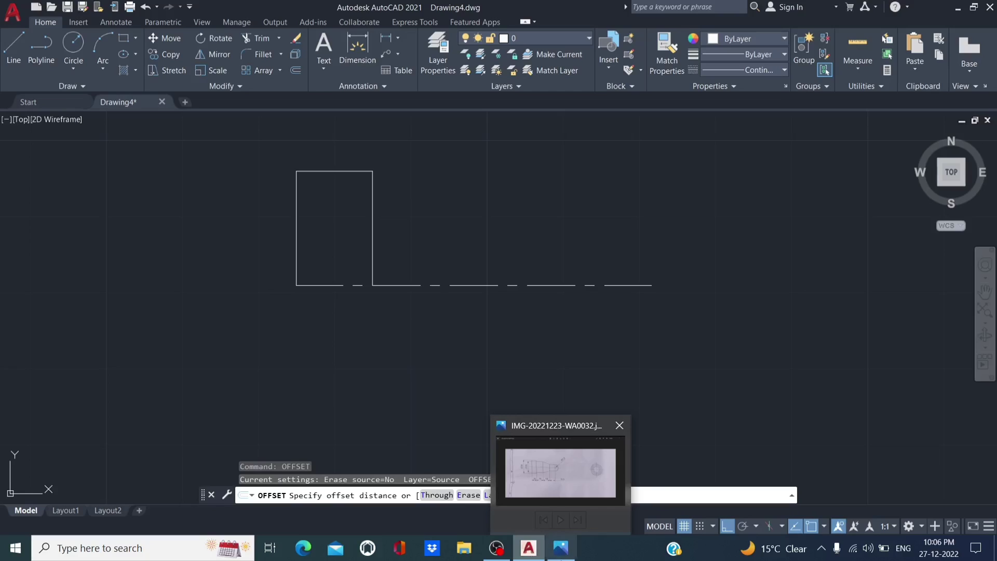
pyautogui.click(566, 555)
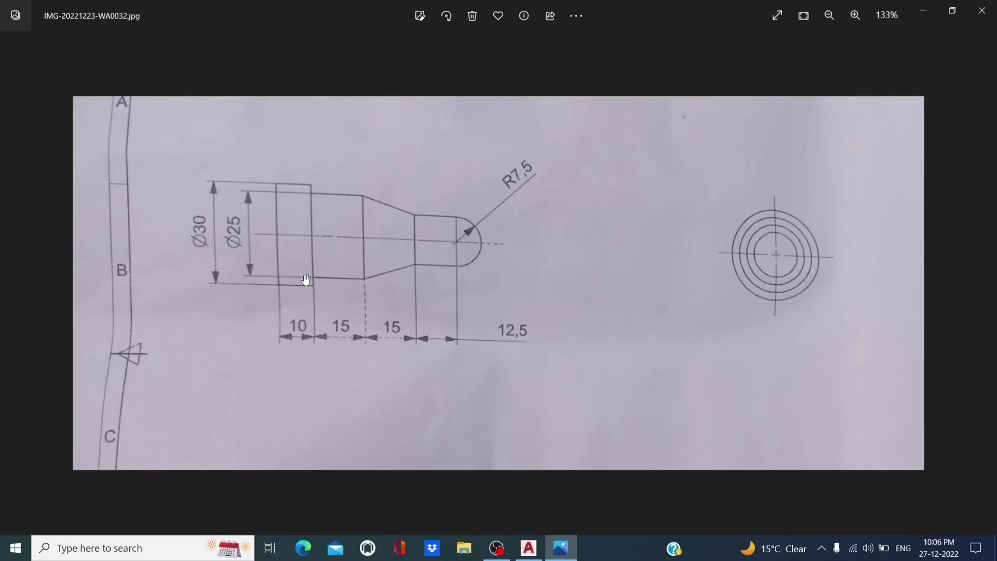
pyautogui.click(922, 10)
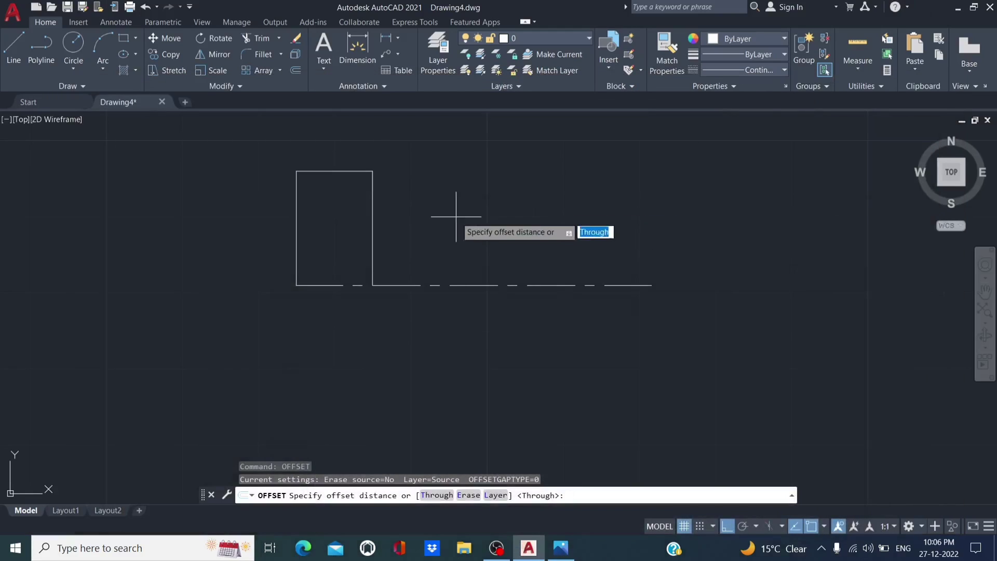
pyautogui.click(211, 162)
pyautogui.click(272, 255)
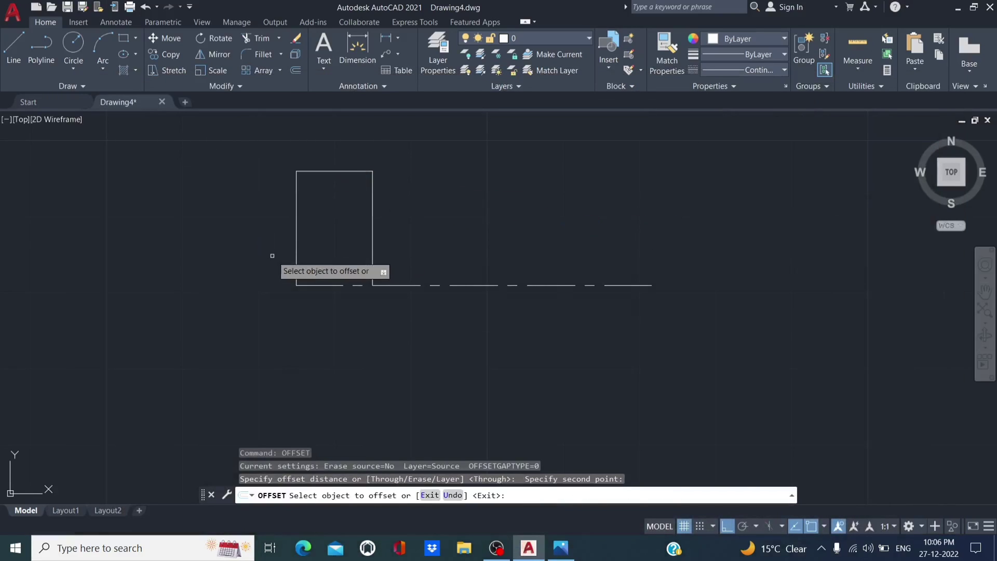
pyautogui.click(372, 221)
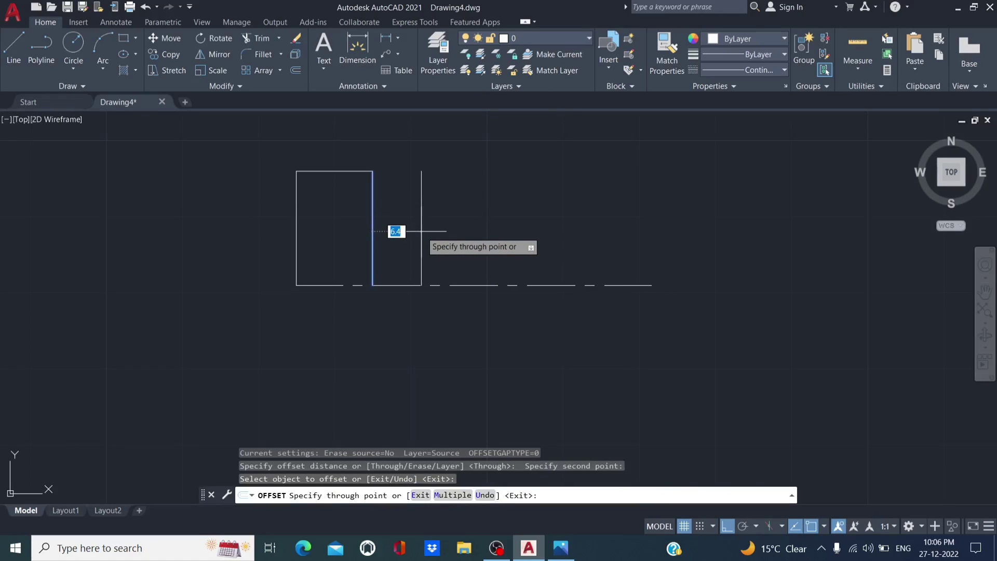
pyautogui.write('15')
pyautogui.press('Return')
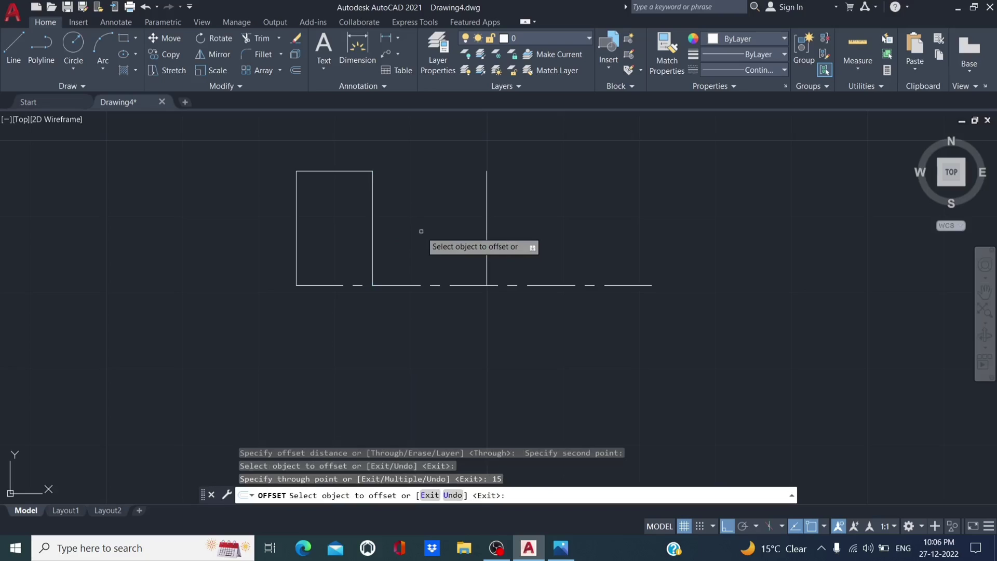
pyautogui.scroll(2, 421, 231)
pyautogui.scroll(-2, 427, 227)
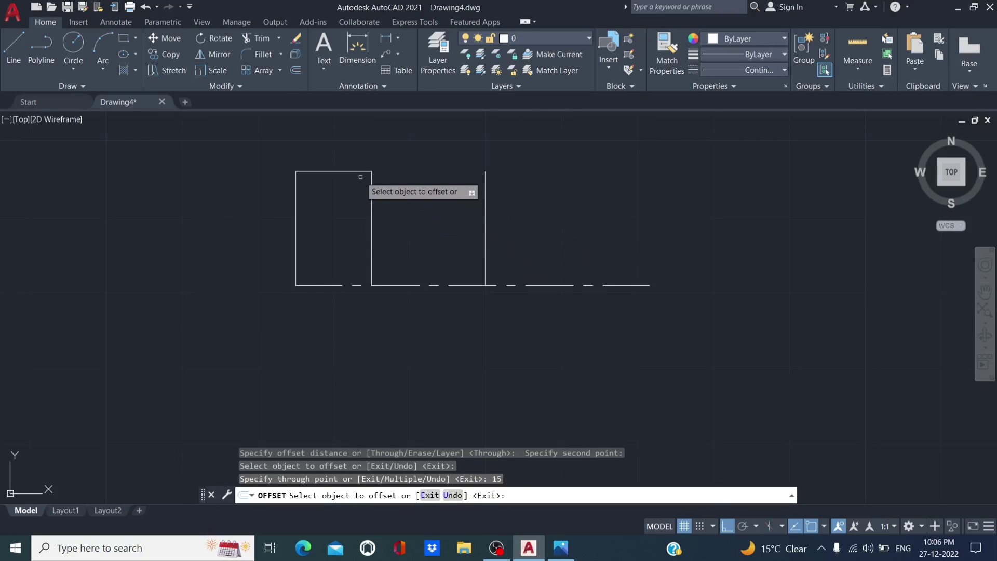
pyautogui.rightClick(413, 169)
# Step: Draw the Ø25 section's top edge 12.5 (25/2) above the centre line to the offset line
pyautogui.click(440, 189)
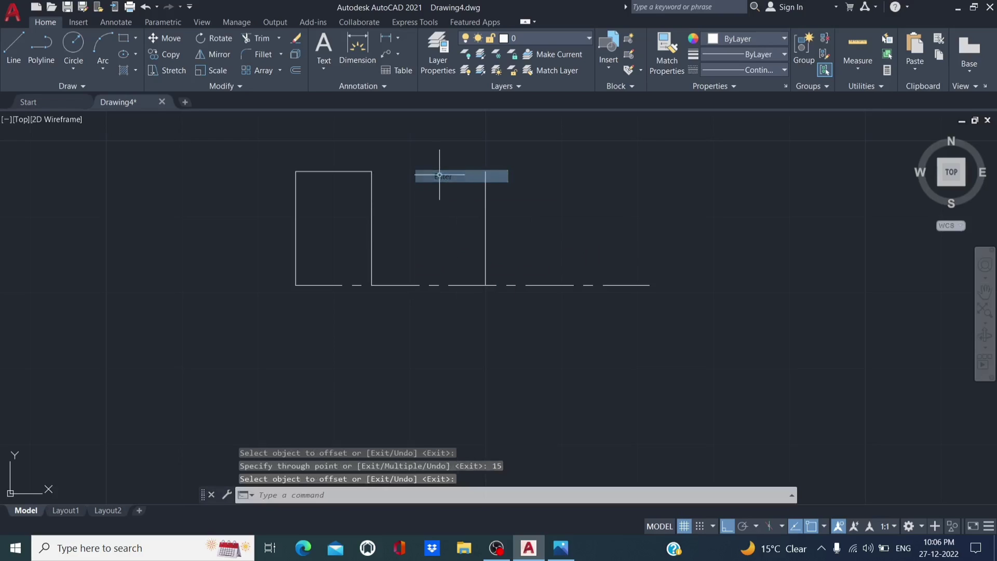
pyautogui.click(14, 45)
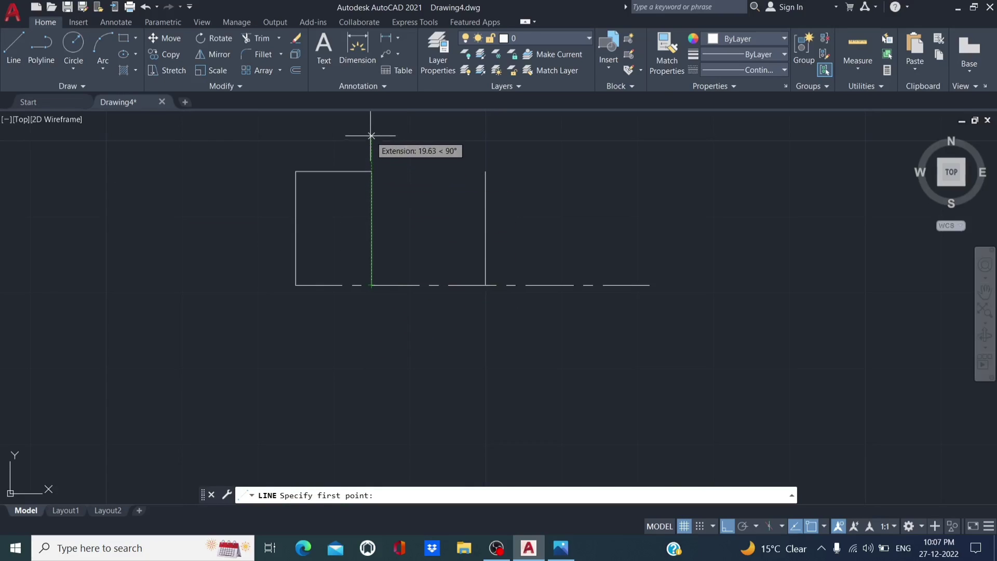
pyautogui.hotkey('alt', 'Tab')
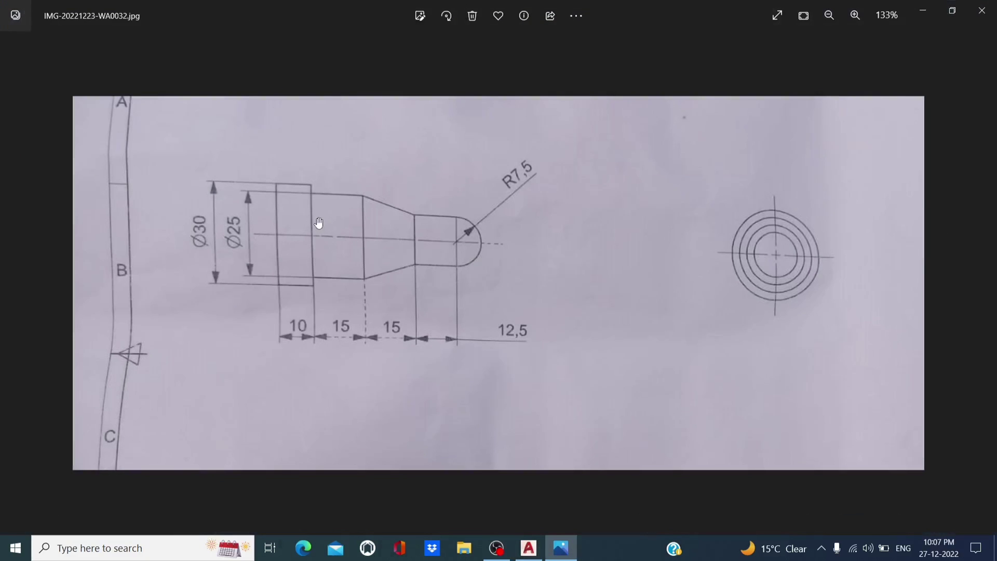
pyautogui.hotkey('alt', 'Tab')
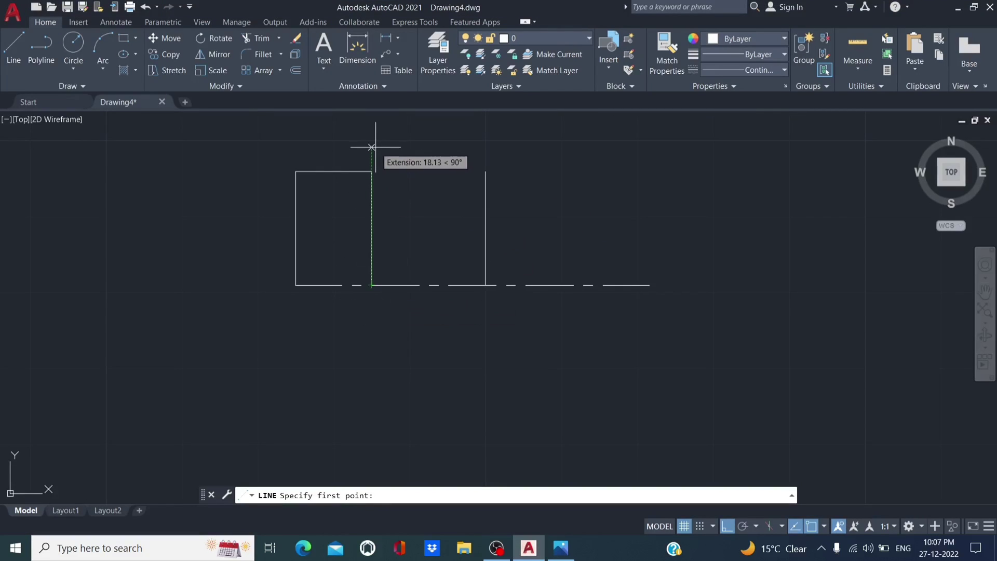
pyautogui.write('25')
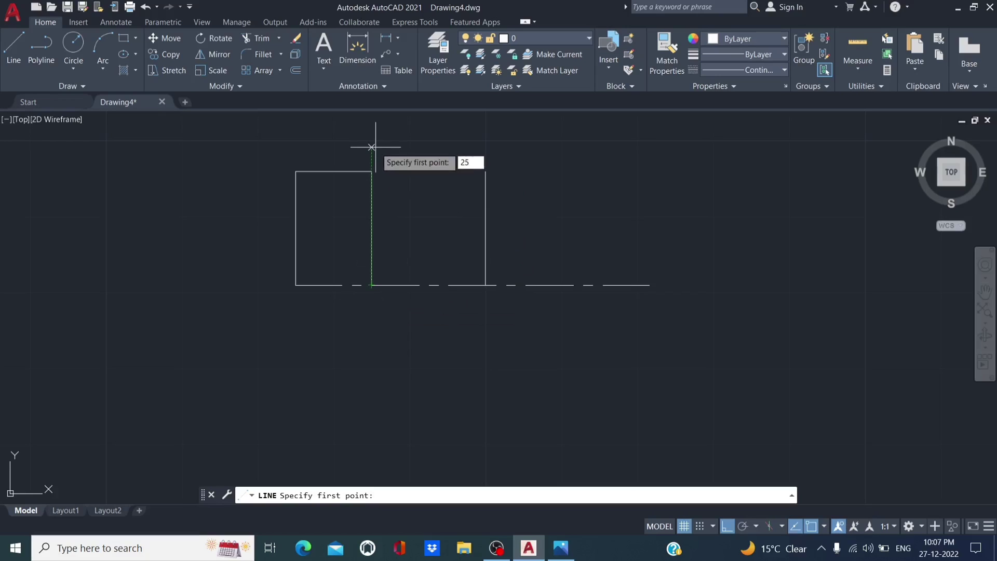
pyautogui.write('/2')
pyautogui.press('Return')
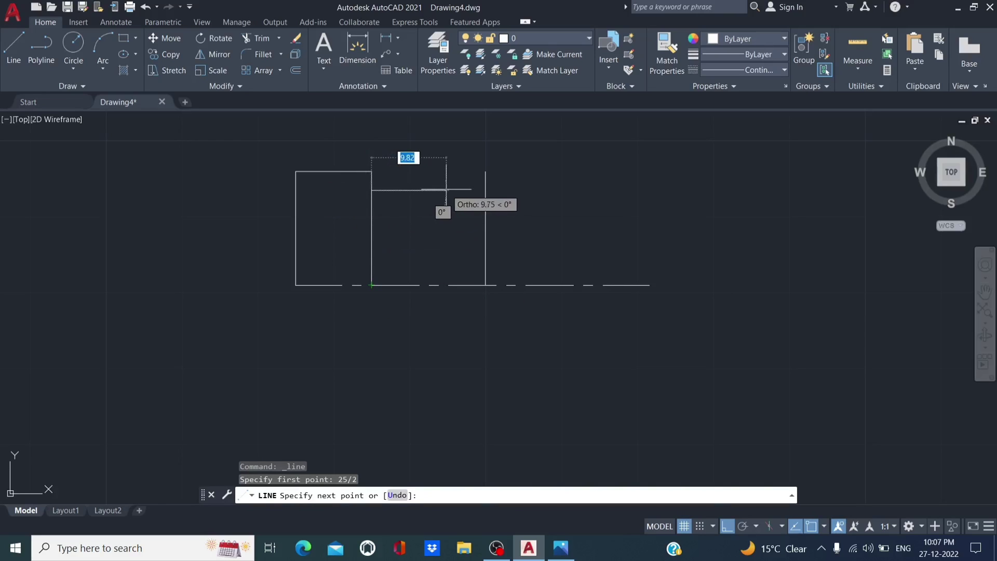
pyautogui.click(484, 190)
pyautogui.rightClick(485, 191)
pyautogui.click(516, 202)
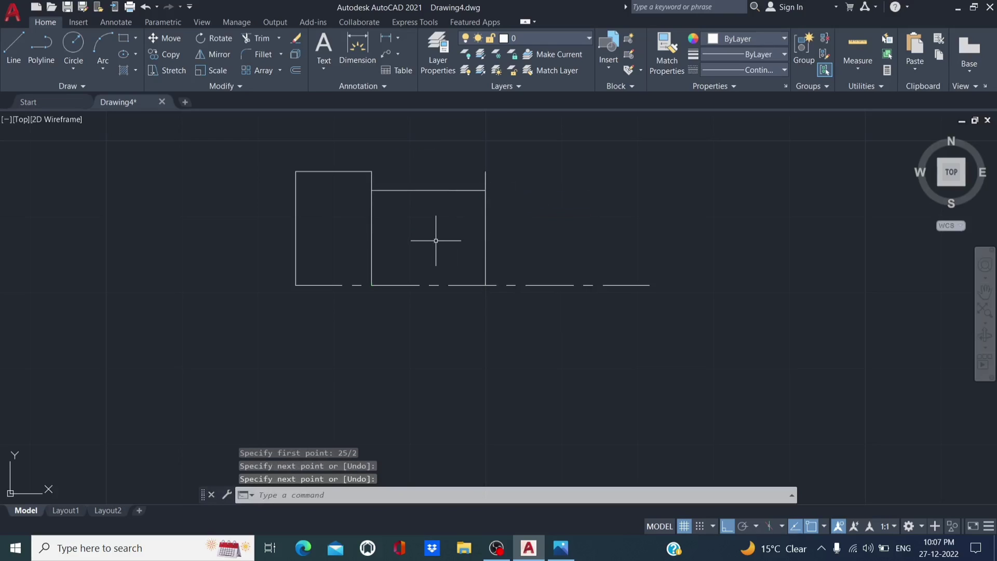
pyautogui.moveTo(426, 232); pyautogui.dragTo(408, 236, button='middle')
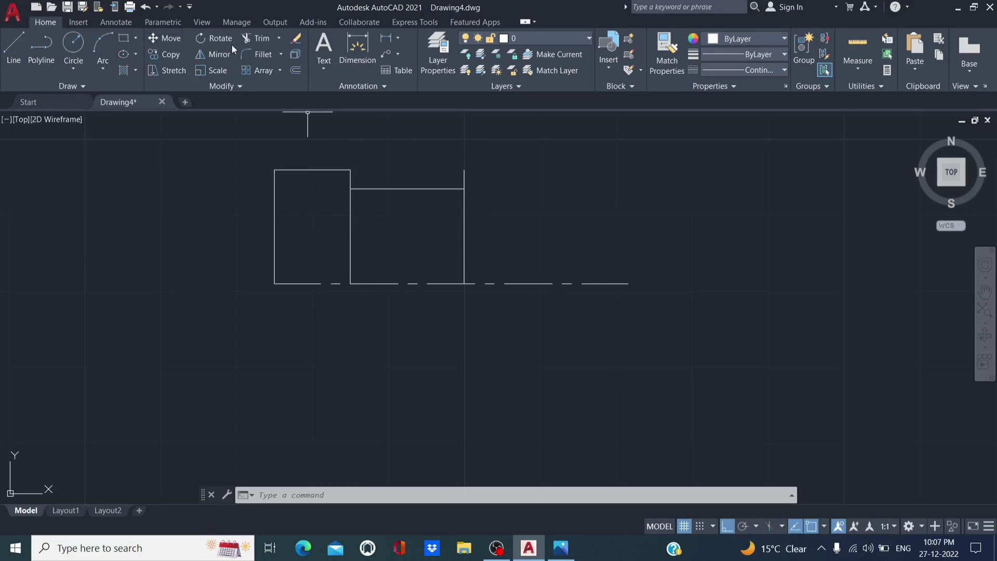
# Step: Trim the vertical stub above the Ø25 edge, then view the pin reference photo
pyautogui.click(258, 38)
pyautogui.moveTo(419, 171)
pyautogui.mouseDown()
pyautogui.moveTo(467, 163)
pyautogui.moveTo(488, 180)
pyautogui.mouseUp()
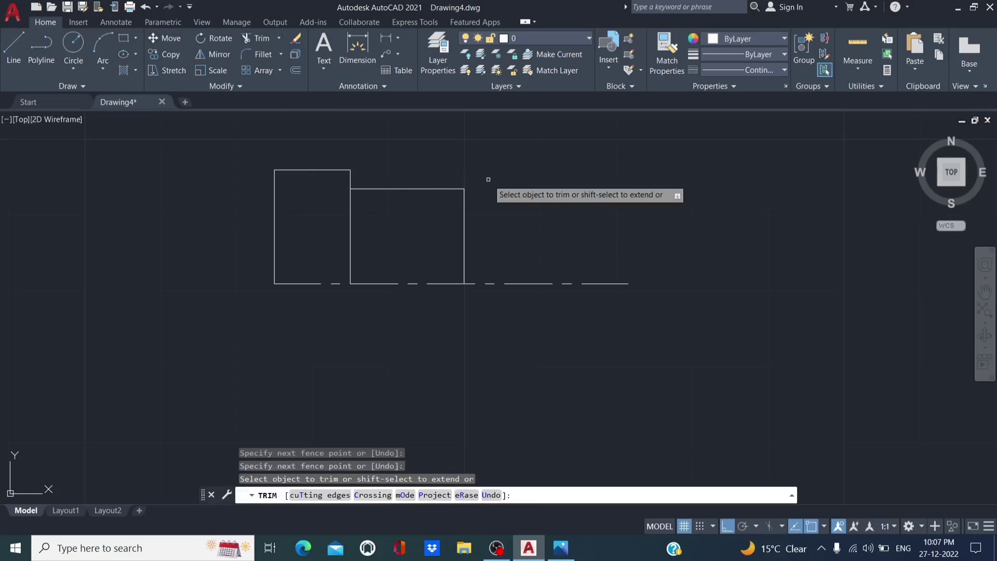
pyautogui.rightClick(488, 179)
pyautogui.click(520, 192)
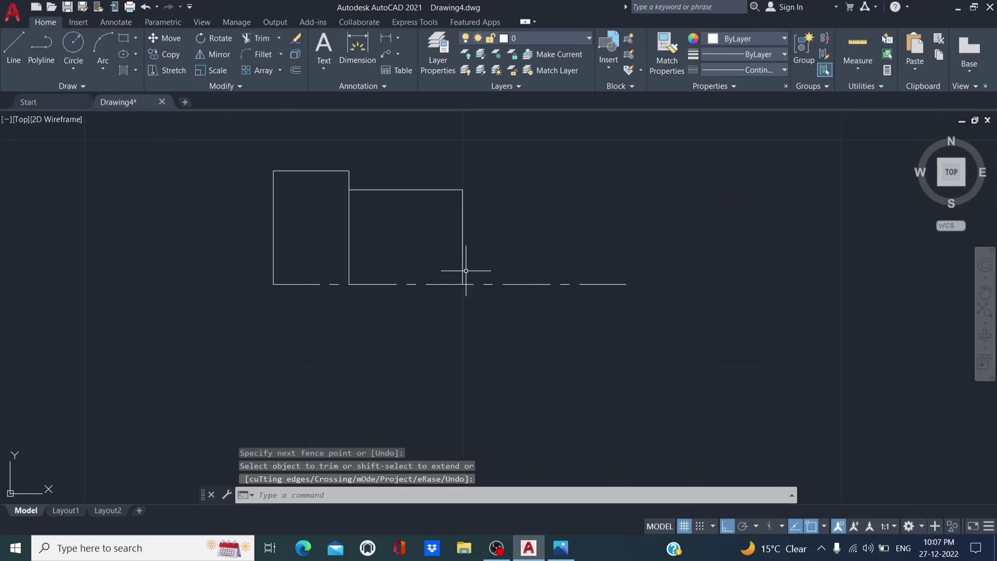
pyautogui.click(561, 548)
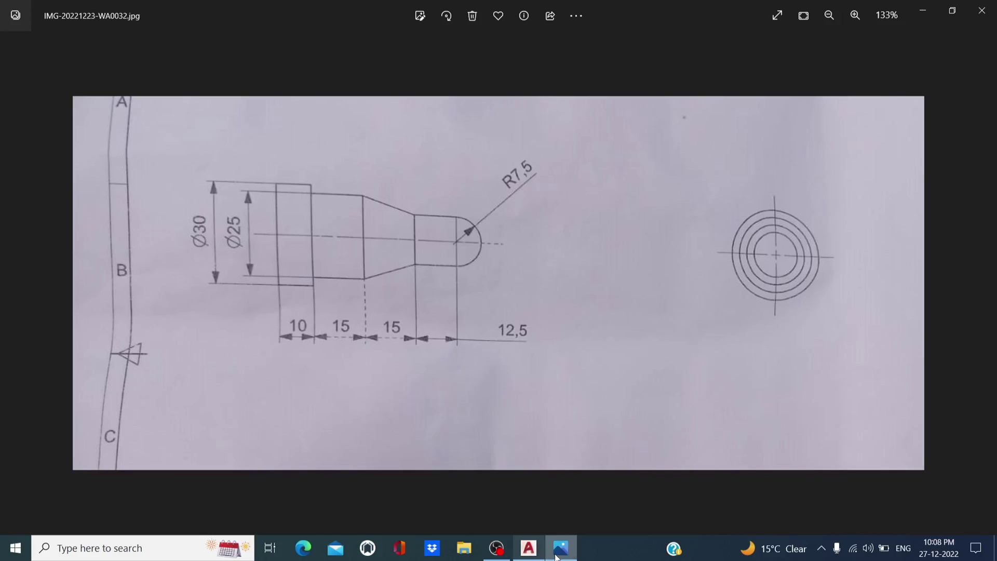
# Step: Draw a 7.5-high vertical line 15 along the centre line past the Ø25 section
pyautogui.click(529, 548)
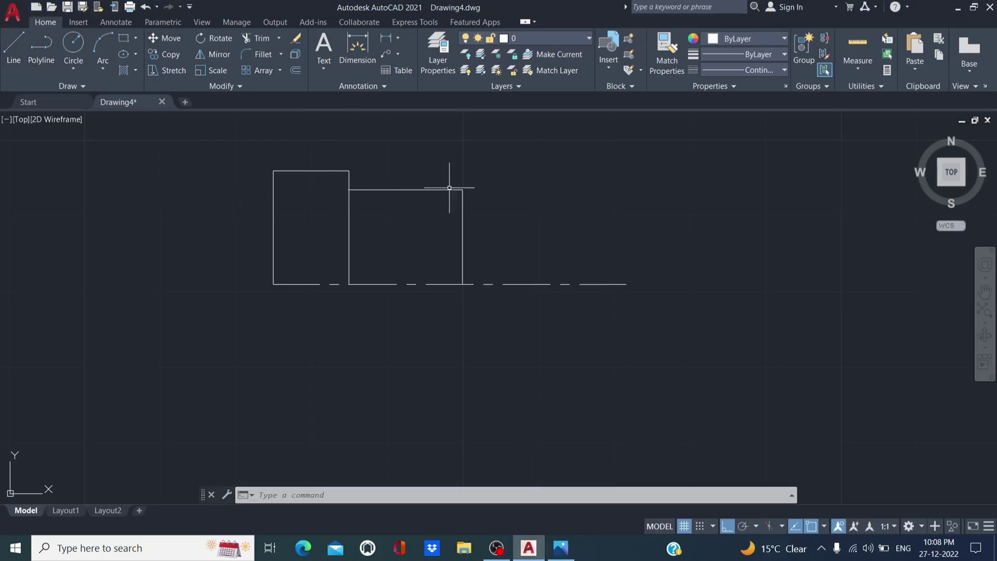
pyautogui.click(14, 47)
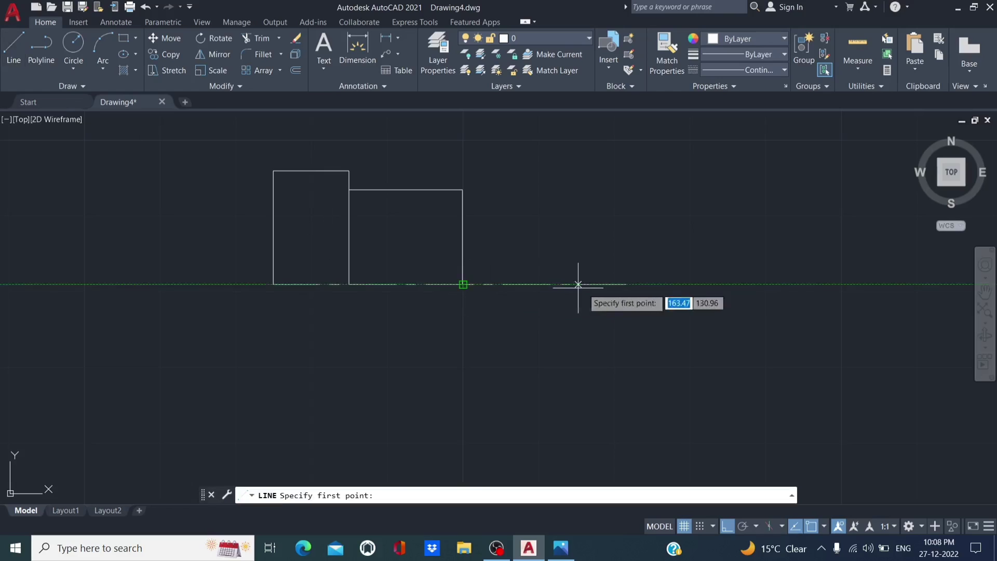
pyautogui.write('15')
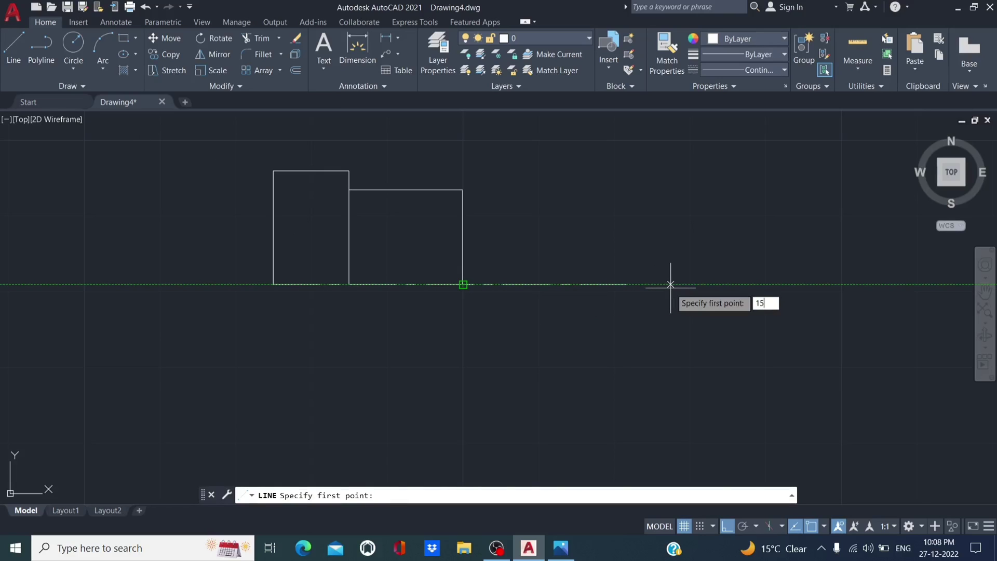
pyautogui.press('Return')
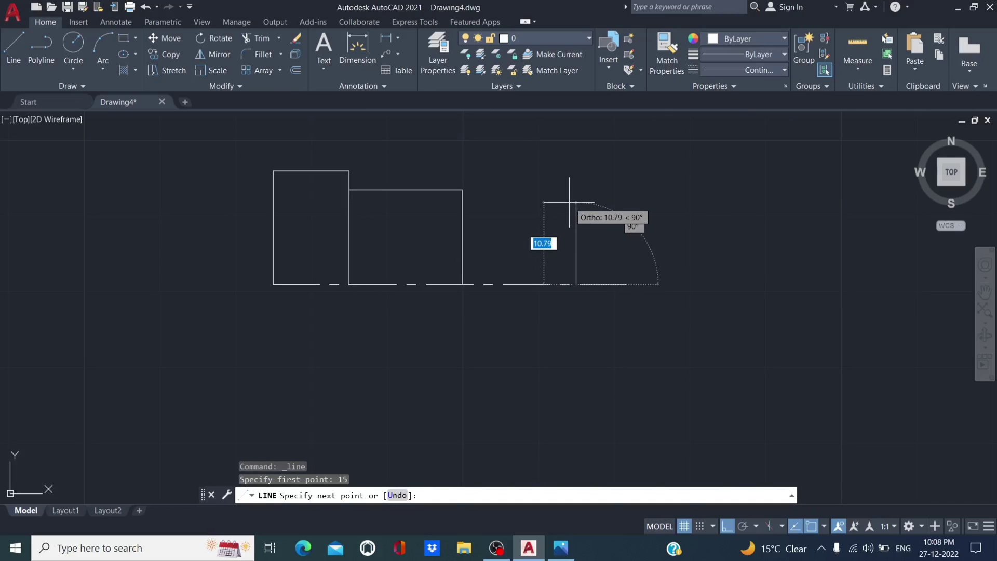
pyautogui.write('15/2')
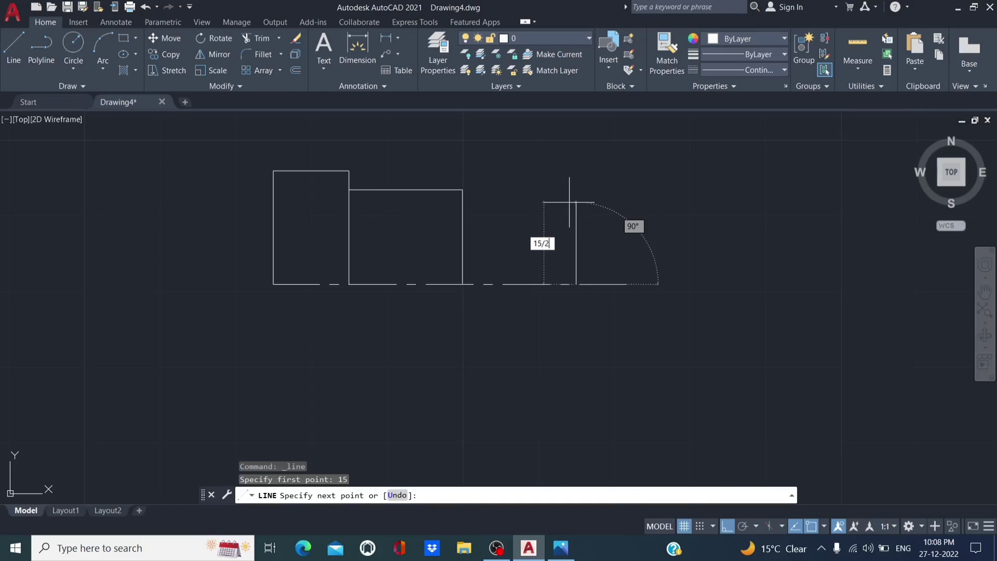
pyautogui.press('Return')
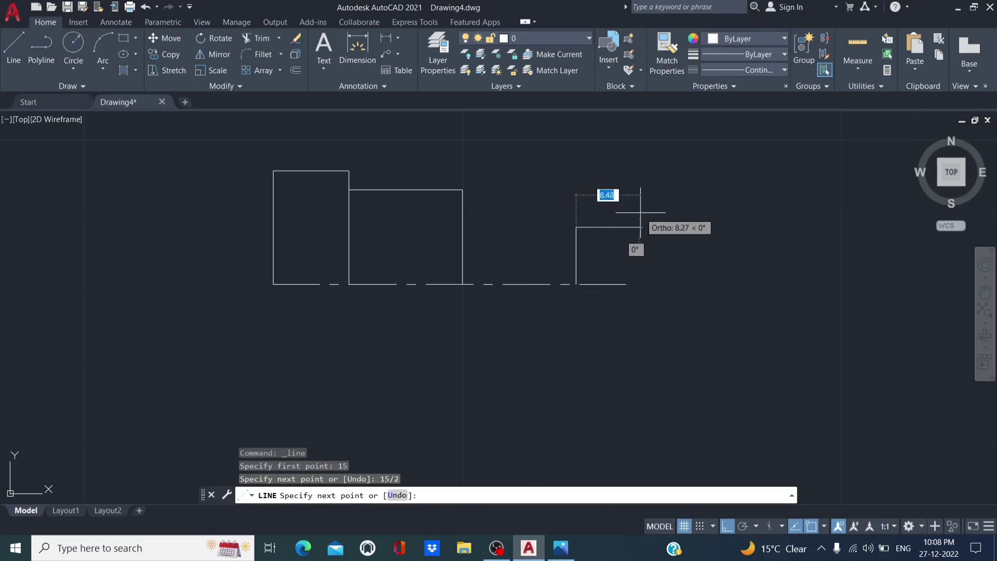
pyautogui.press('Escape')
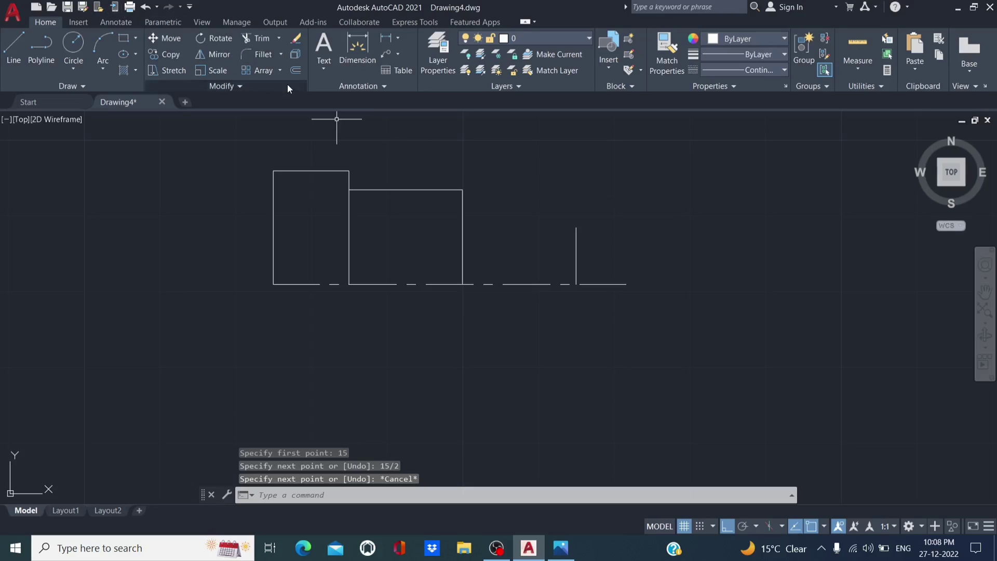
# Step: Offset that vertical line 12.5 to the right for the rounded-end section
pyautogui.write('of')
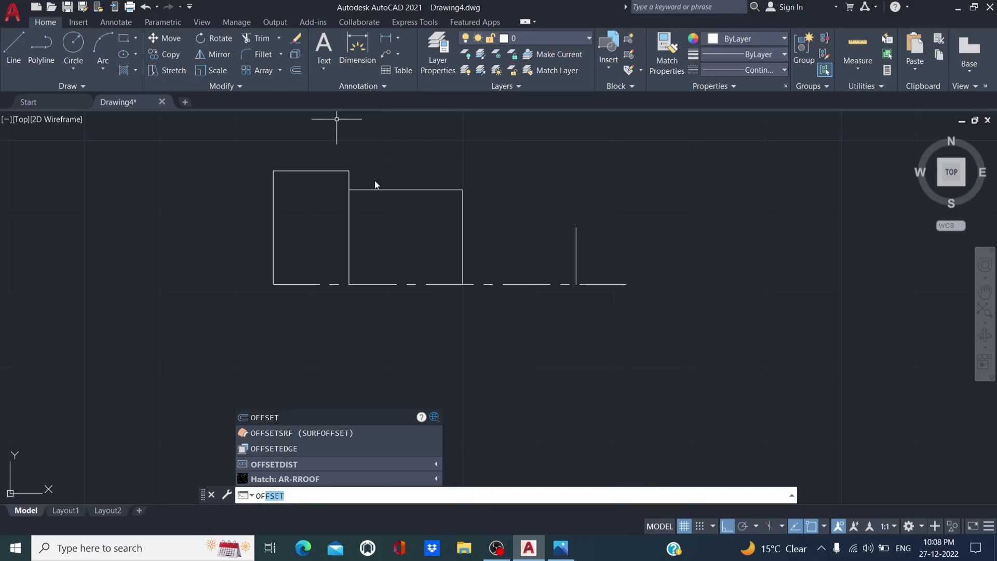
pyautogui.click(294, 420)
pyautogui.write('12.5')
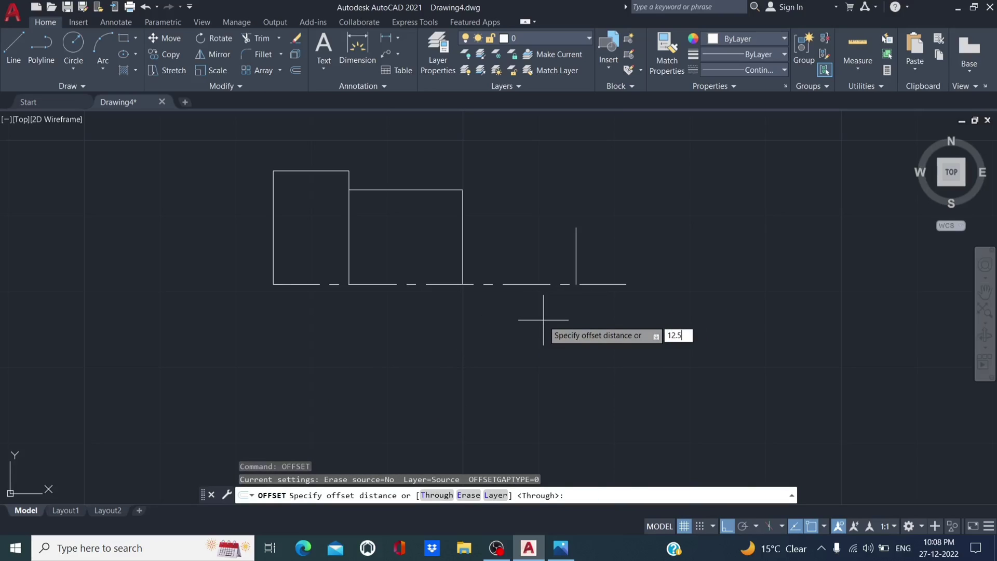
pyautogui.press('Return')
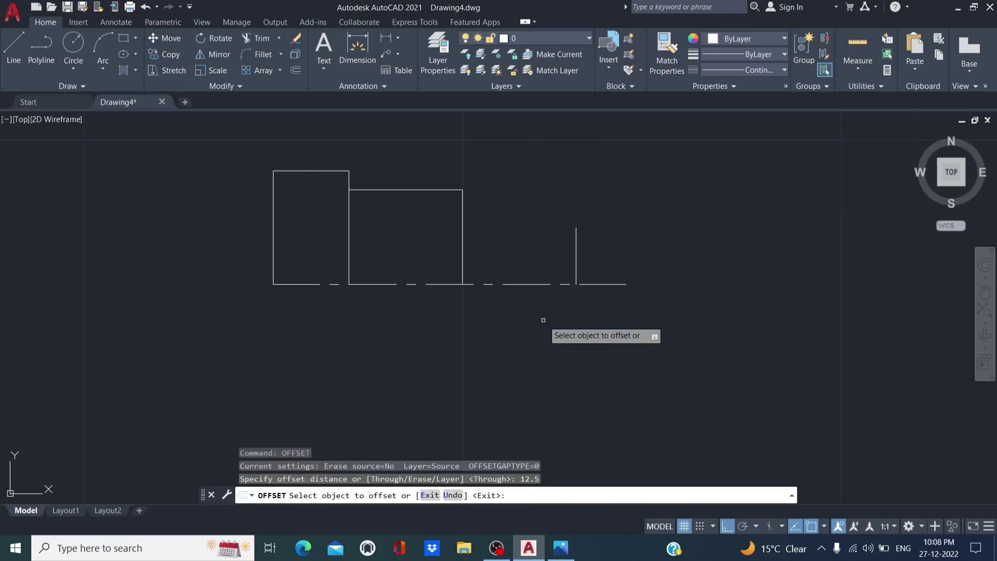
pyautogui.click(581, 242)
pyautogui.click(643, 248)
pyautogui.rightClick(644, 248)
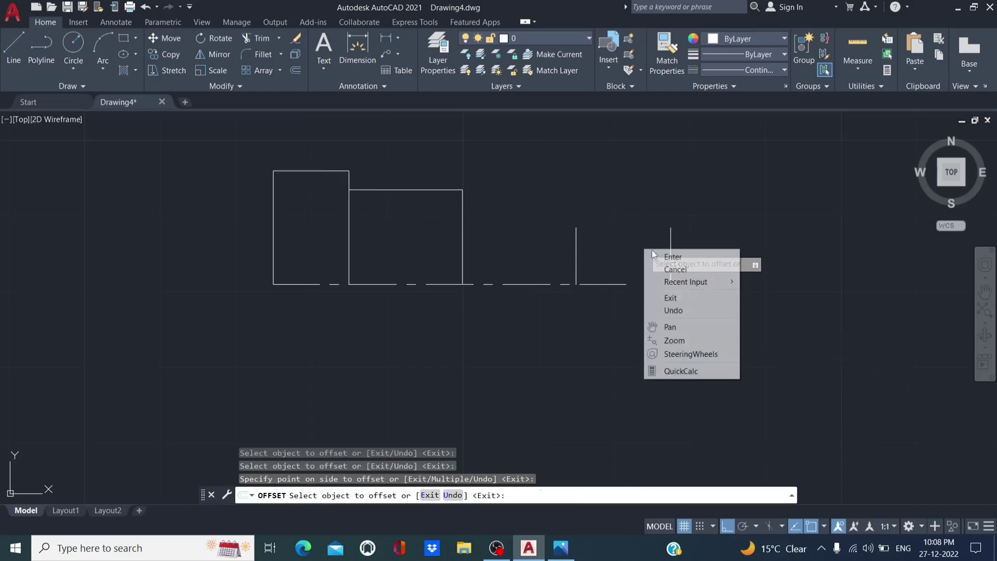
pyautogui.click(670, 258)
pyautogui.scroll(-2, 626, 276)
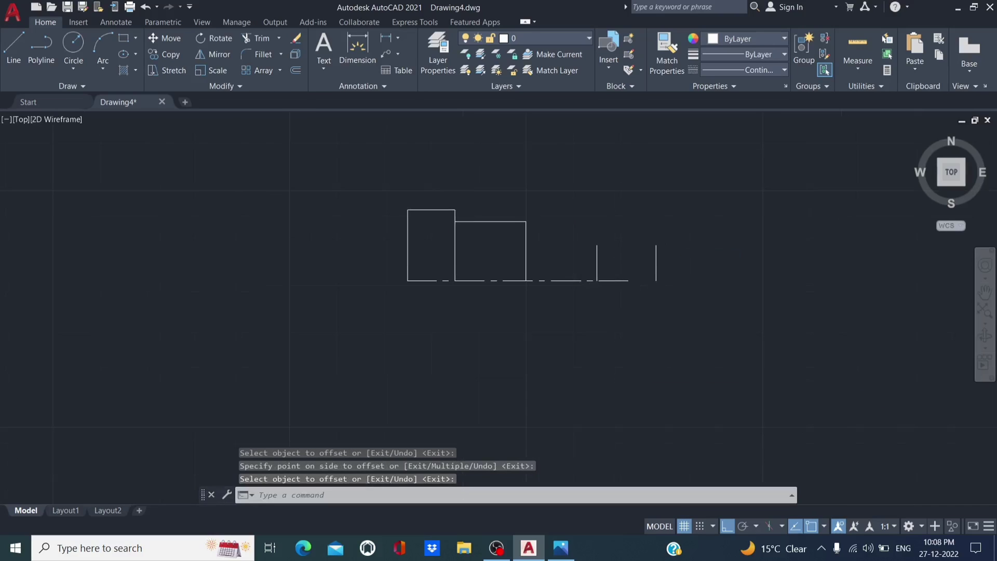
pyautogui.scroll(5, 617, 283)
# Step: Extend the centre line's right end past the rounded end and cancel the stray stretch
pyautogui.press('Return')
pyautogui.click(667, 273)
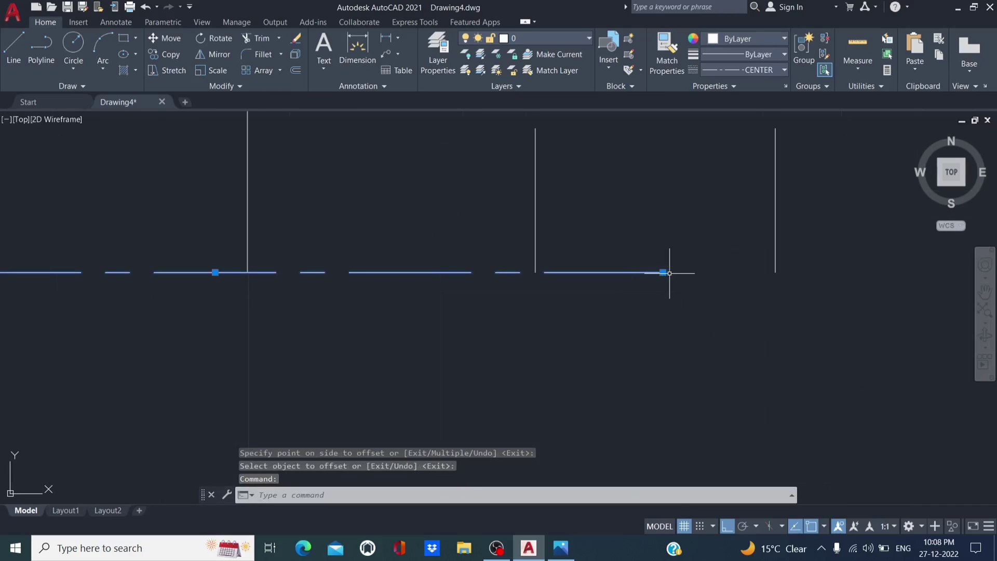
pyautogui.click(662, 272)
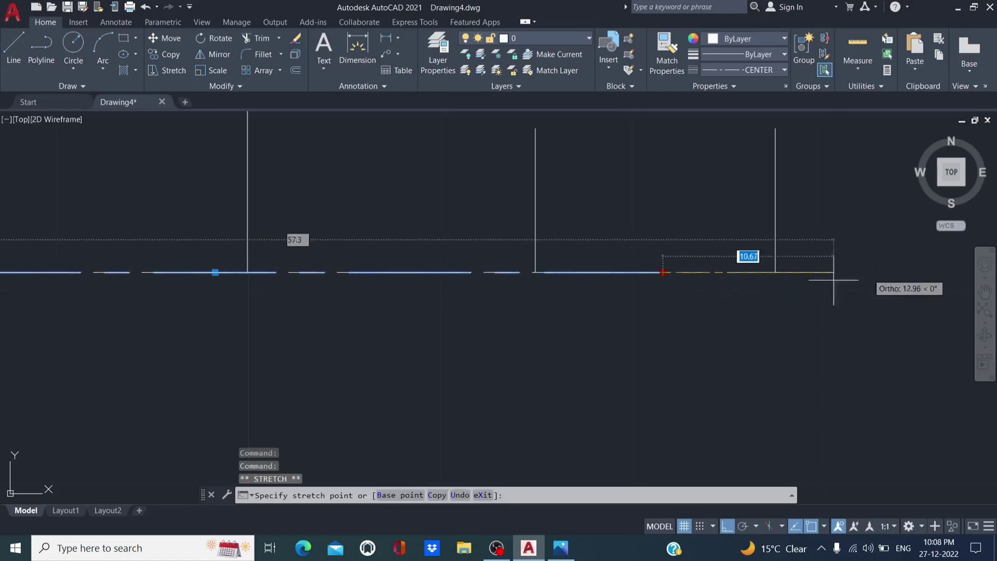
pyautogui.scroll(4, 644, 333)
pyautogui.scroll(-5, 734, 232)
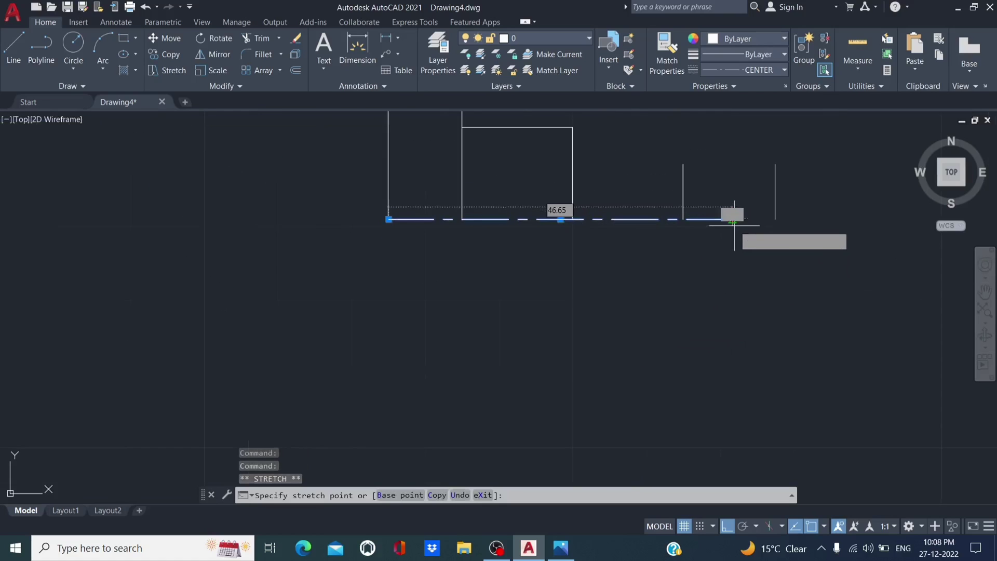
pyautogui.scroll(8, 597, 291)
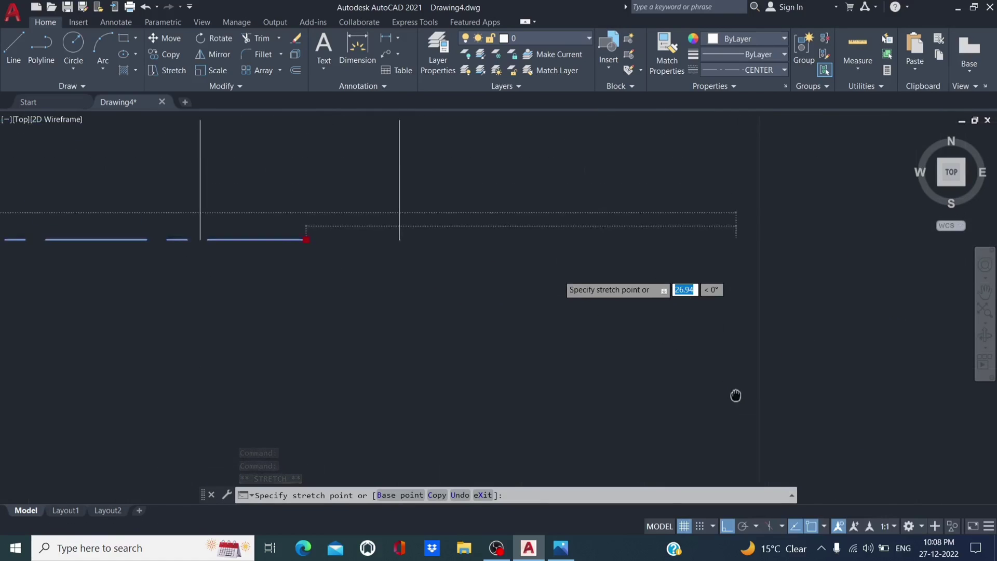
pyautogui.click(636, 278)
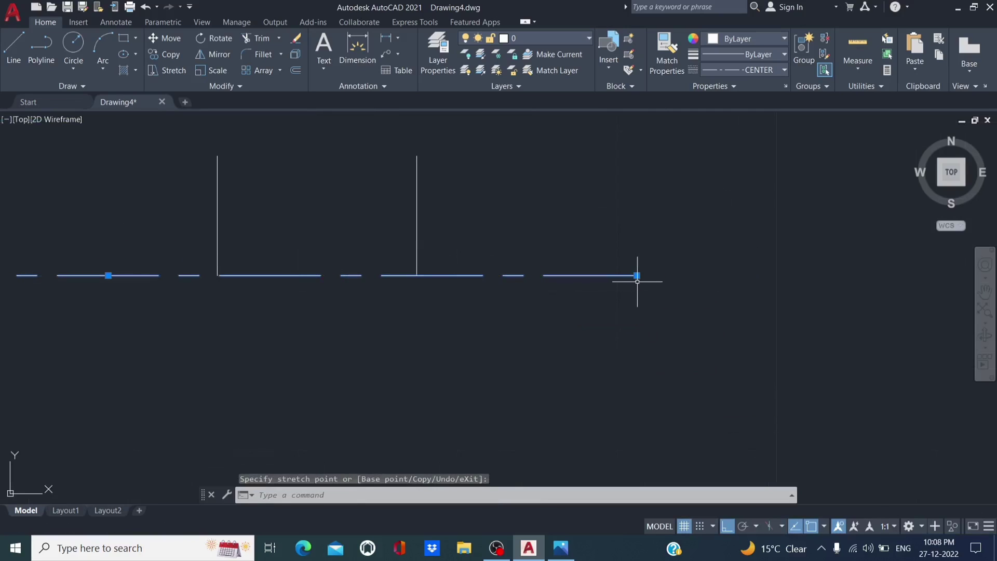
pyautogui.rightClick(636, 277)
pyautogui.click(580, 209)
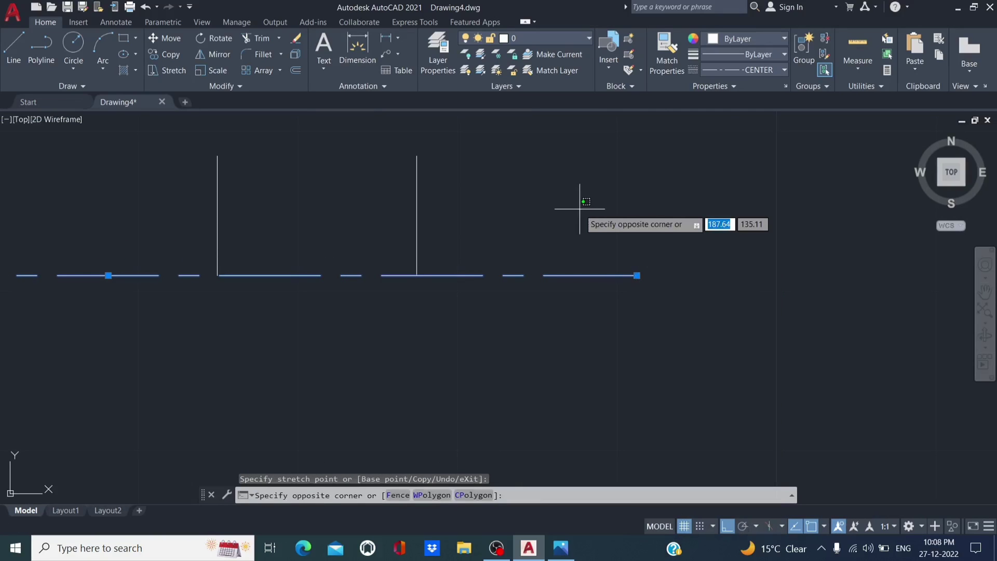
pyautogui.press('Escape')
pyautogui.press('Escape')
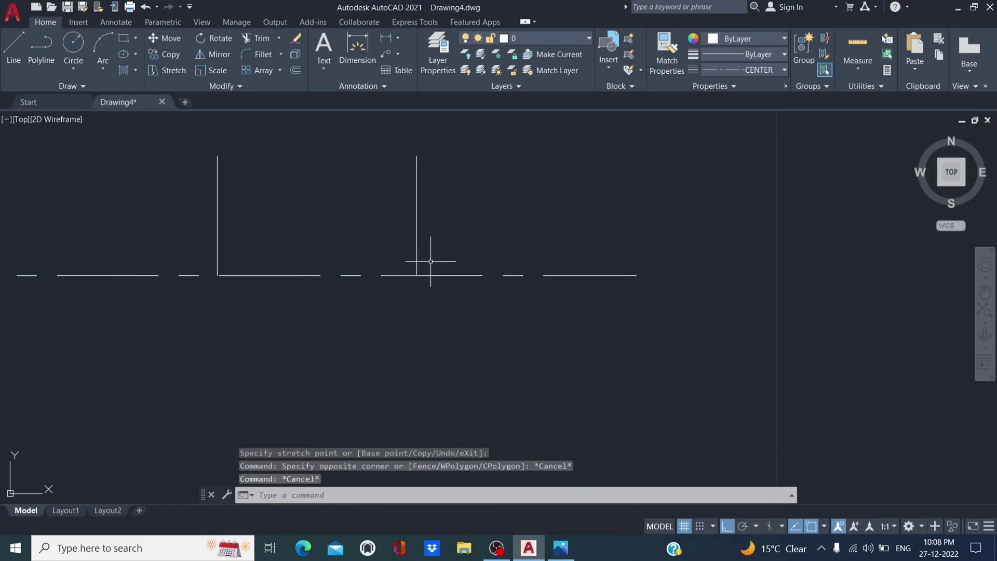
pyautogui.scroll(2, 425, 262)
pyautogui.moveTo(427, 263)
pyautogui.mouseDown(button='middle')
pyautogui.moveTo(507, 289)
pyautogui.moveTo(534, 267)
pyautogui.mouseUp(button='middle')
pyautogui.scroll(-6, 506, 291)
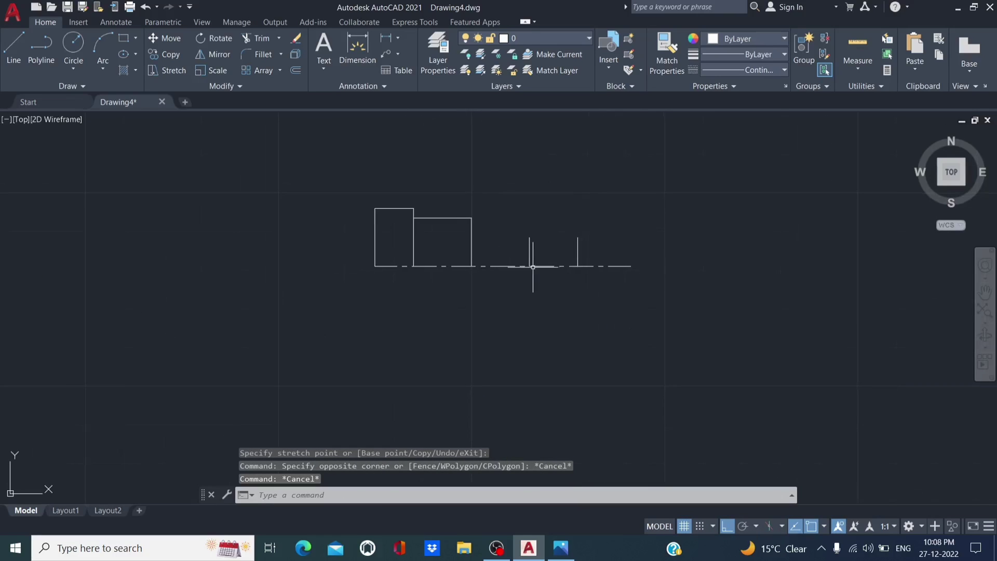
pyautogui.scroll(2, 534, 267)
# Step: Abandon the unfinished line and turn on Polar Tracking
pyautogui.click(13, 55)
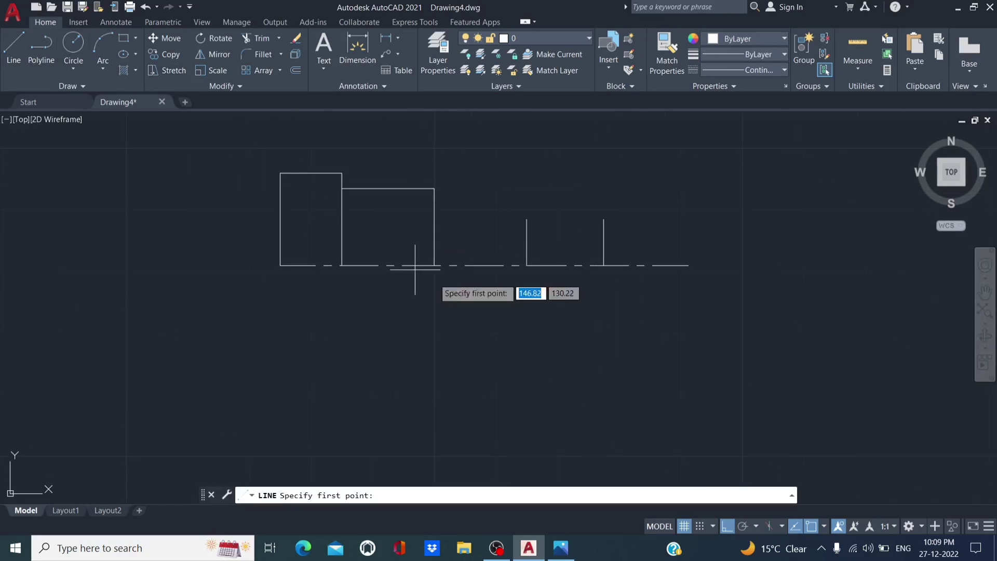
pyautogui.click(434, 188)
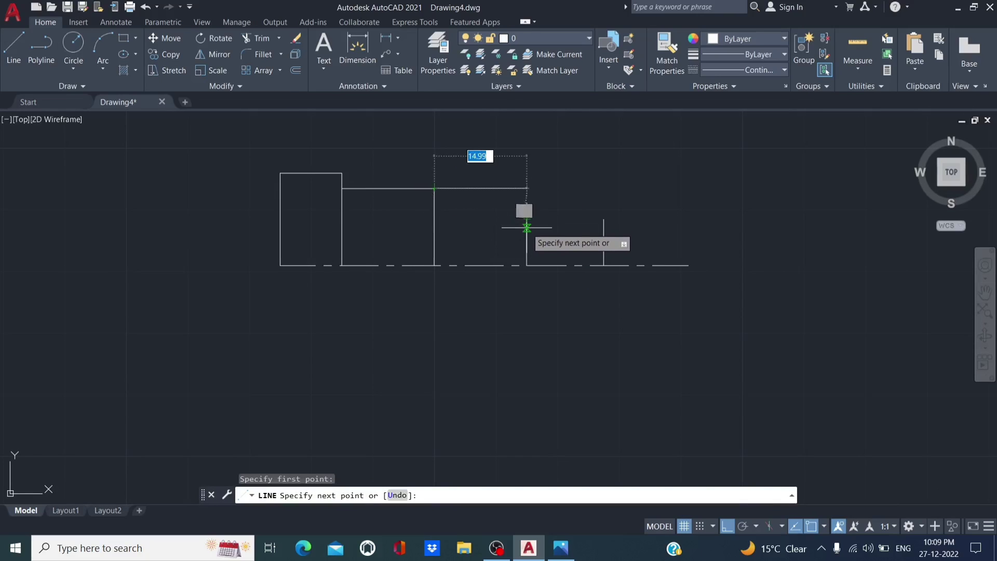
pyautogui.press('Escape')
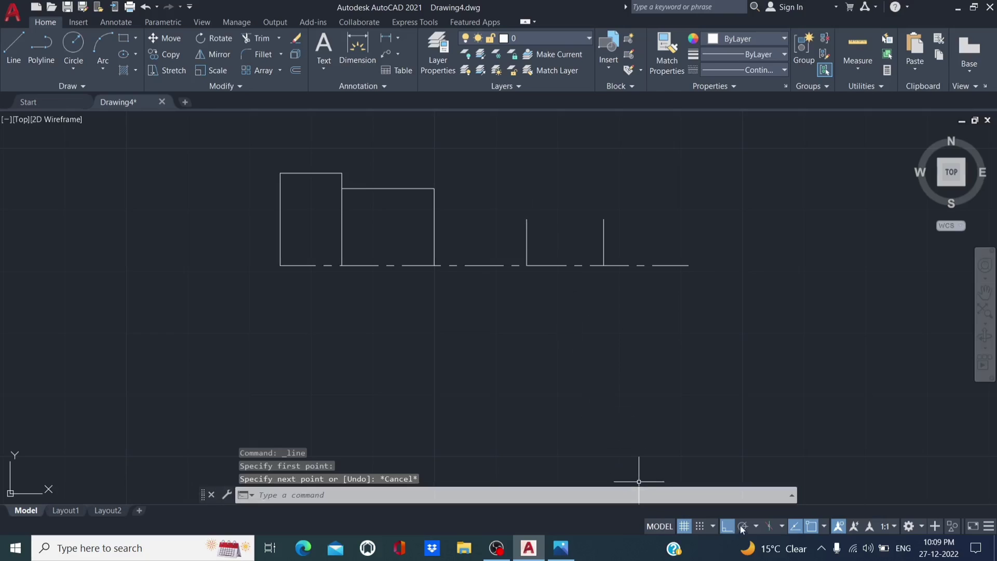
pyautogui.click(743, 526)
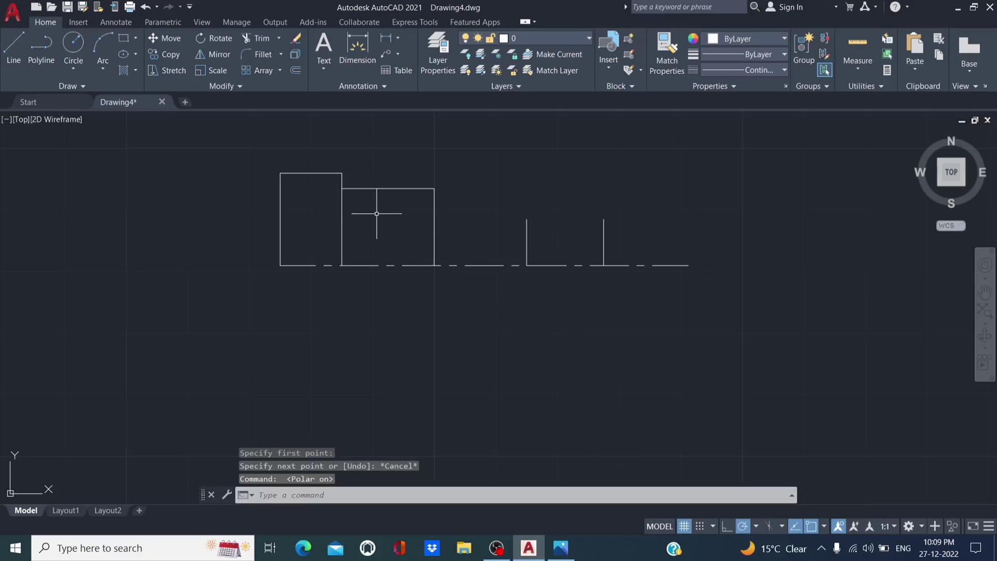
# Step: Draw the taper from the Ø25 step corner, then the small section's top edge to its end
pyautogui.click(14, 47)
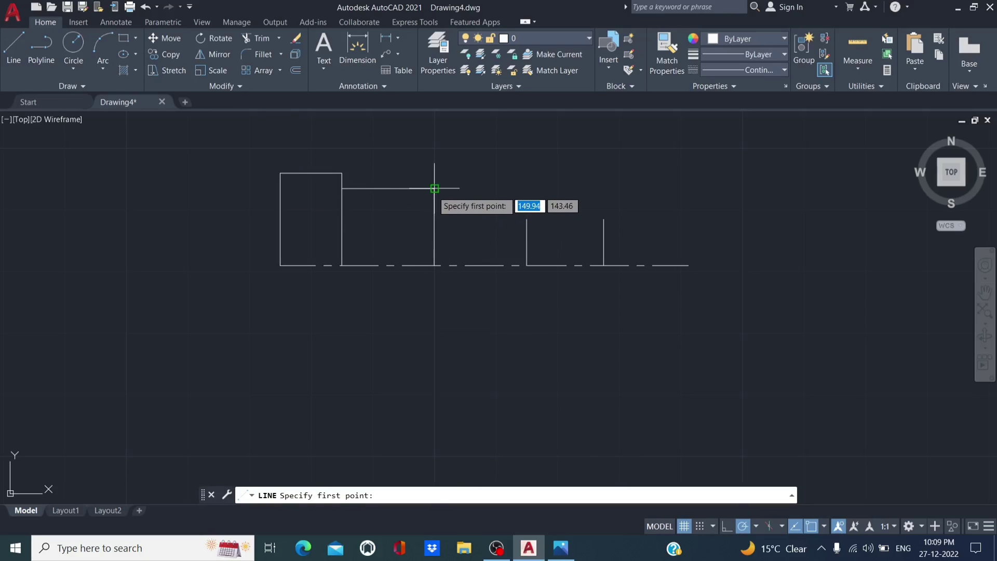
pyautogui.click(434, 188)
pyautogui.click(527, 219)
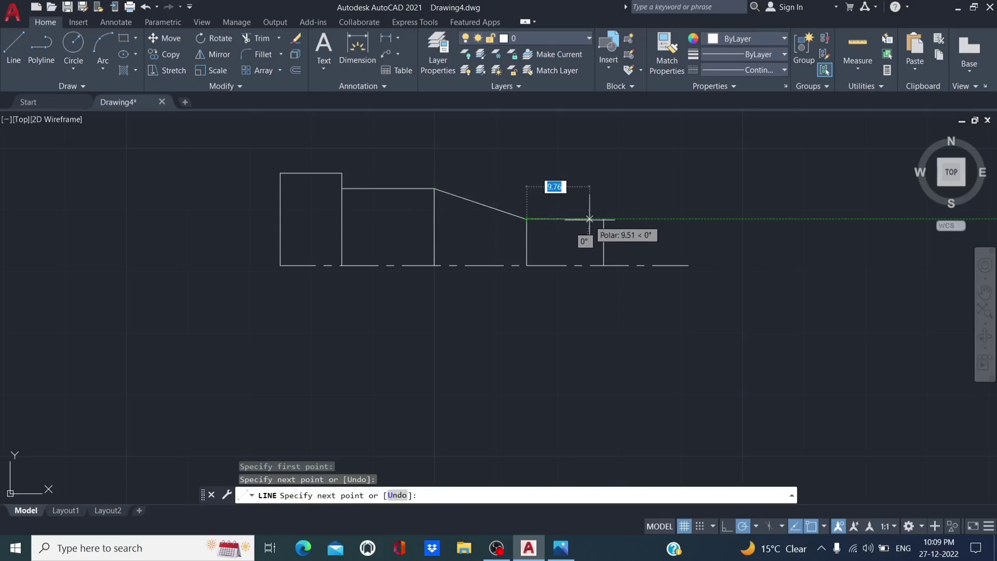
pyautogui.click(603, 220)
pyautogui.rightClick(602, 220)
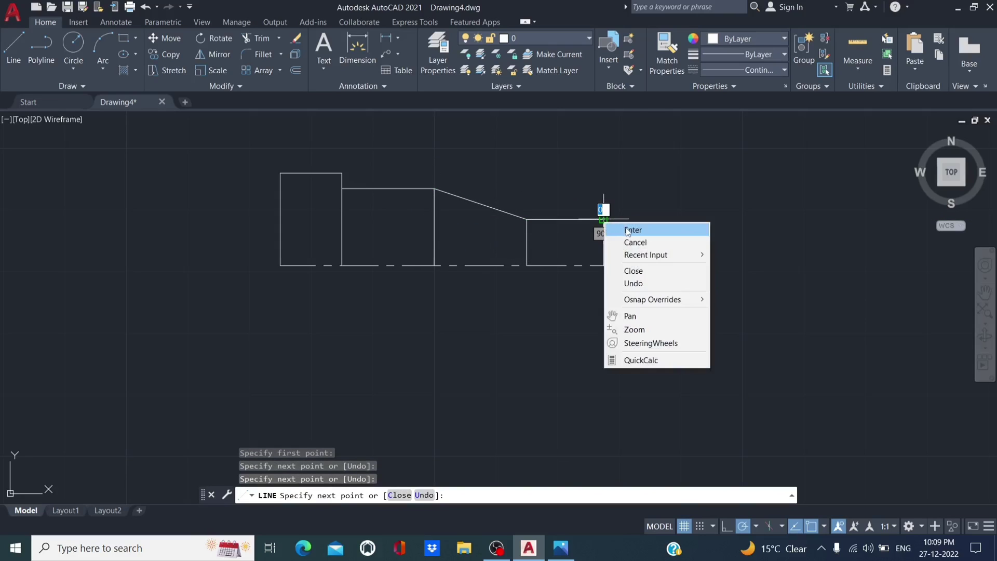
pyautogui.click(627, 226)
pyautogui.moveTo(668, 225); pyautogui.dragTo(692, 220, button='middle')
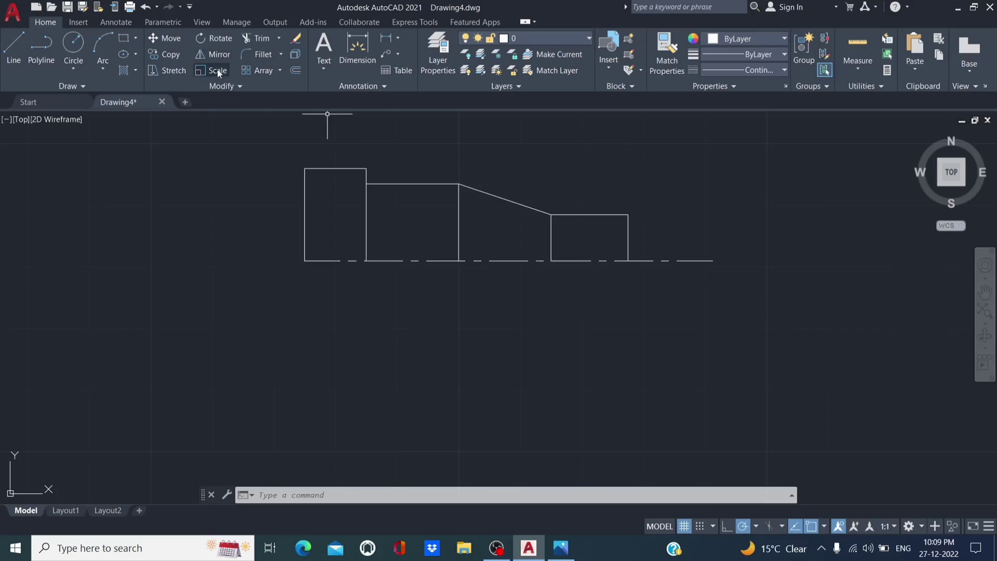
# Step: Select all upper half-profile lines, including every vertical edge, for mirroring
pyautogui.click(220, 55)
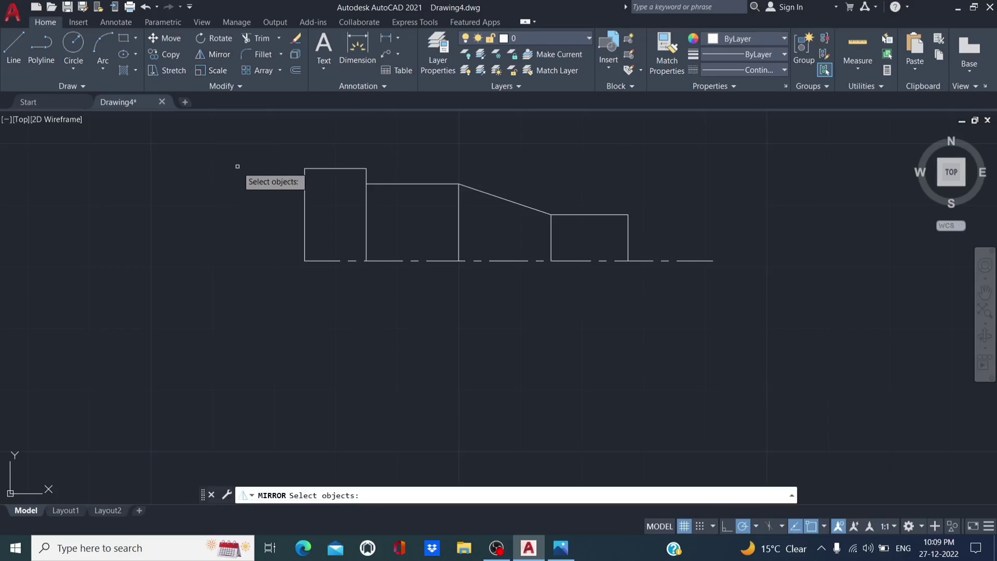
pyautogui.click(264, 136)
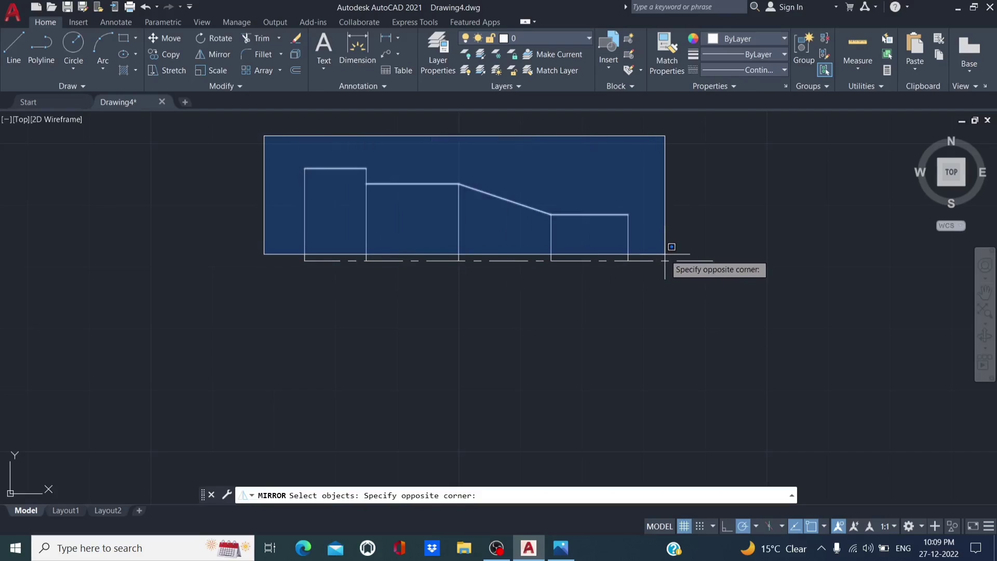
pyautogui.click(667, 244)
pyautogui.click(625, 240)
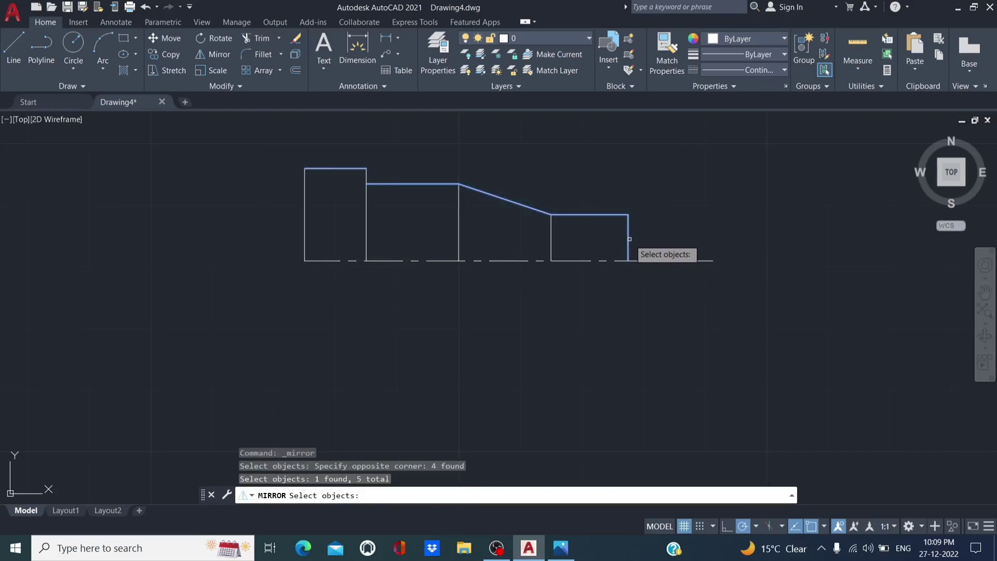
pyautogui.click(551, 243)
pyautogui.click(477, 232)
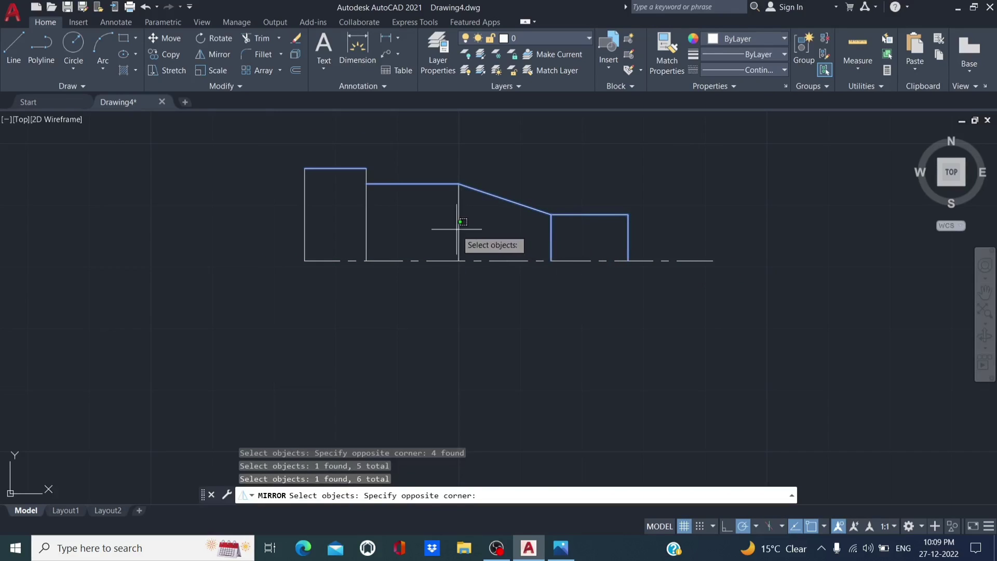
pyautogui.click(465, 230)
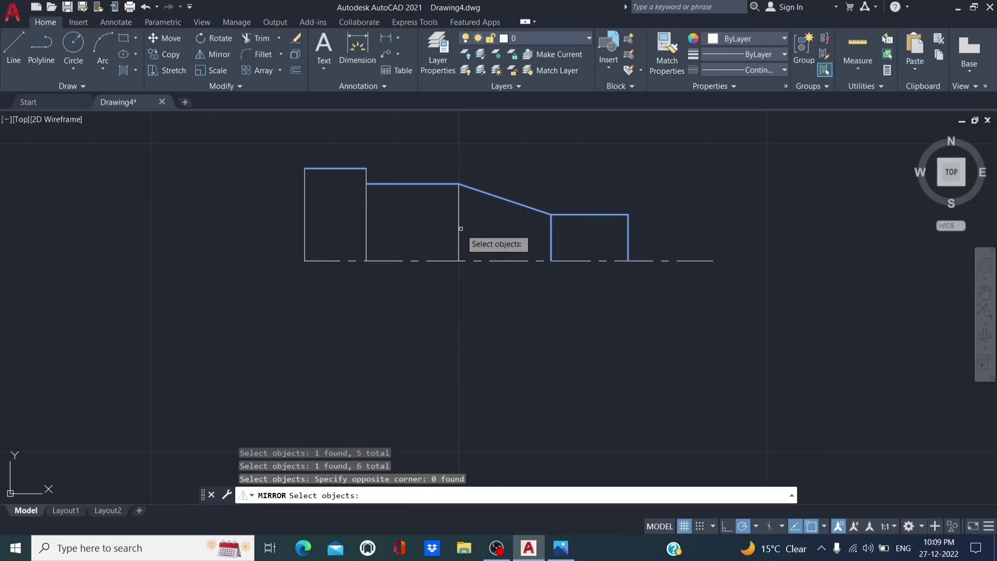
pyautogui.click(365, 227)
pyautogui.click(305, 227)
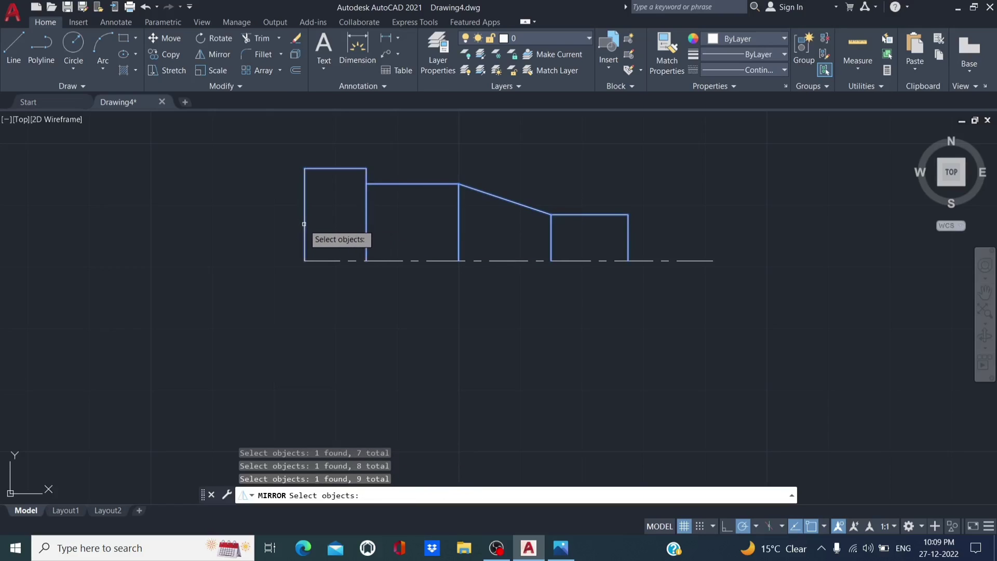
pyautogui.press('Return')
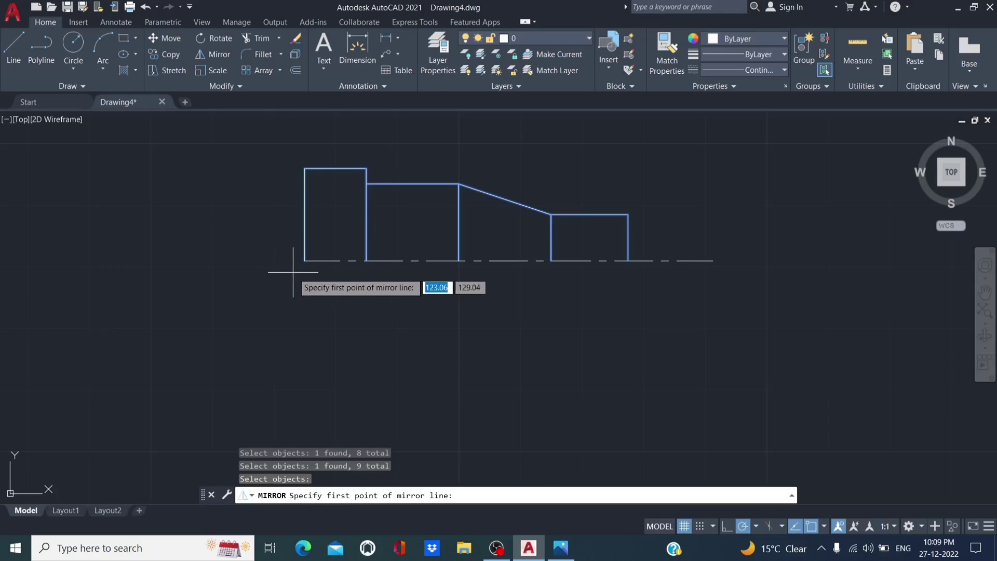
# Step: Mirror the selection about the centre line, keeping the original lines
pyautogui.click(303, 260)
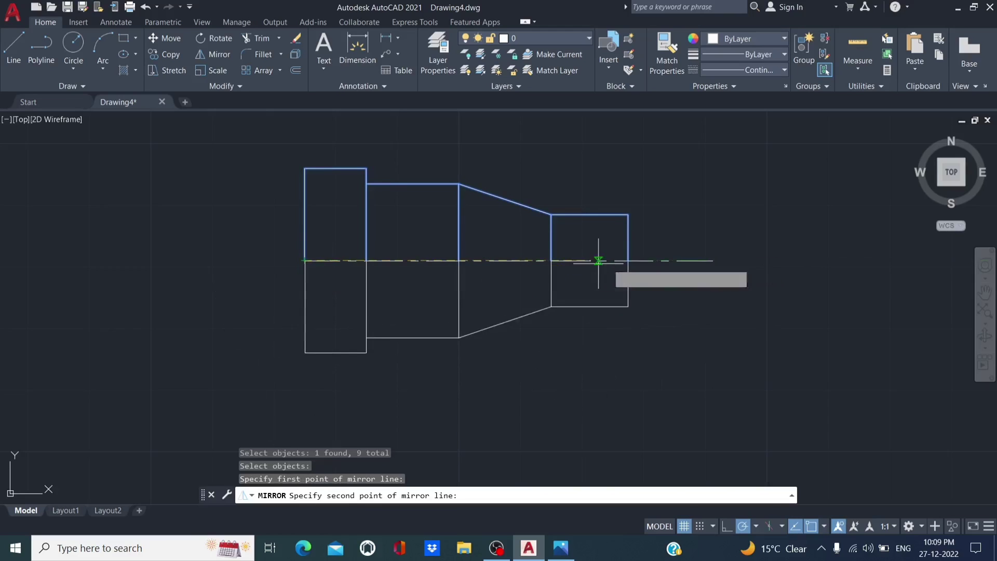
pyautogui.click(713, 260)
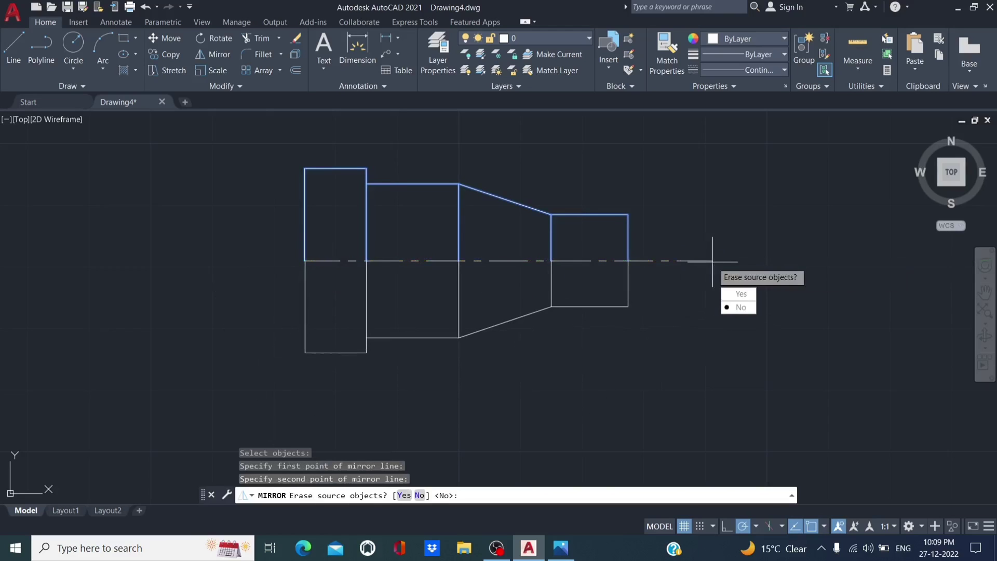
pyautogui.rightClick(712, 261)
pyautogui.click(737, 270)
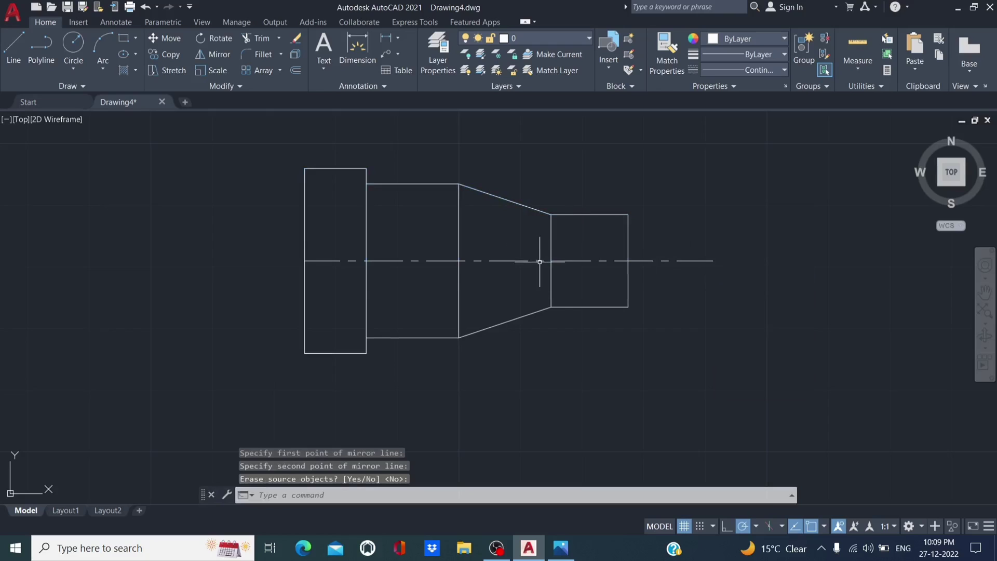
pyautogui.click(568, 548)
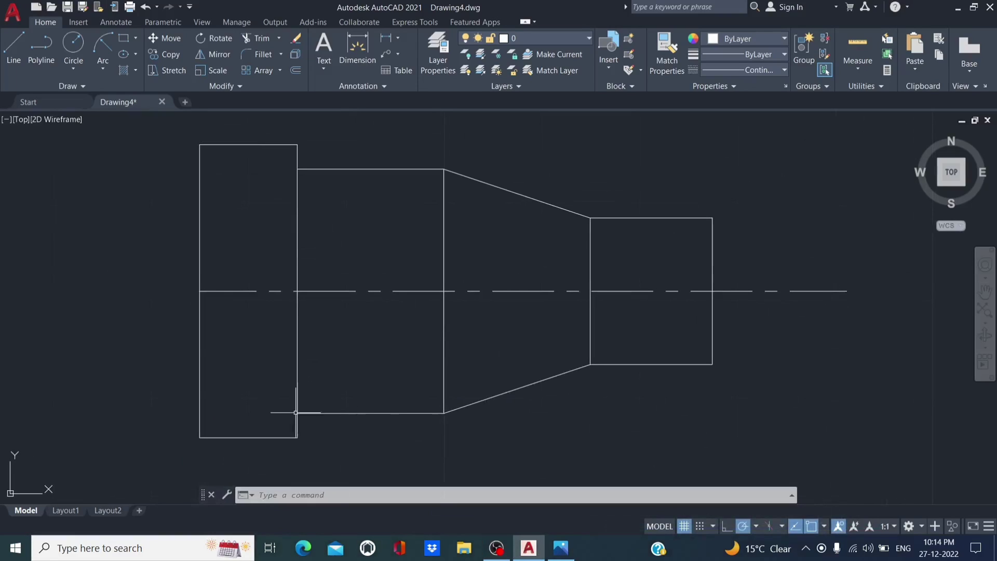
pyautogui.scroll(-2, 472, 300)
pyautogui.scroll(2, 472, 298)
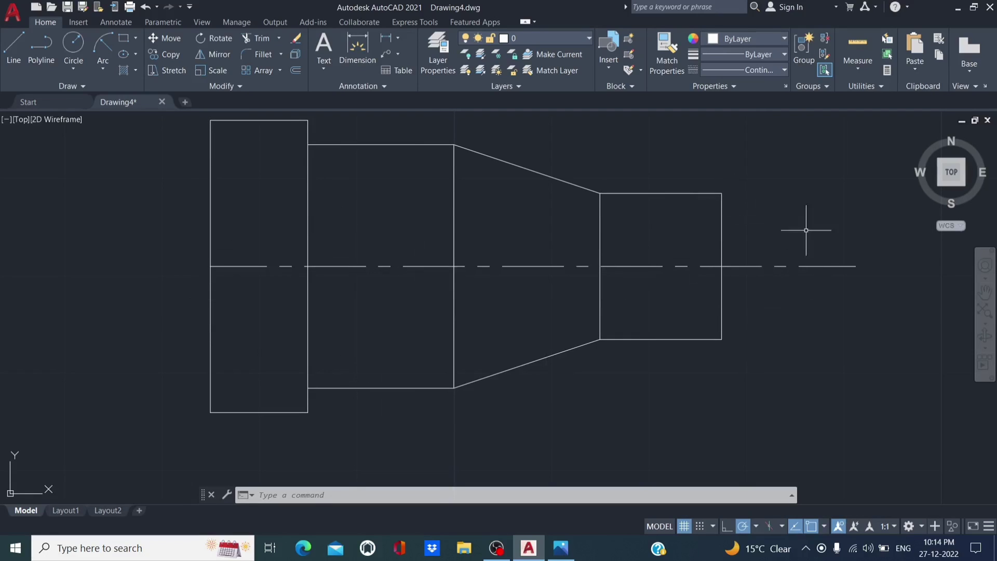
pyautogui.click(560, 548)
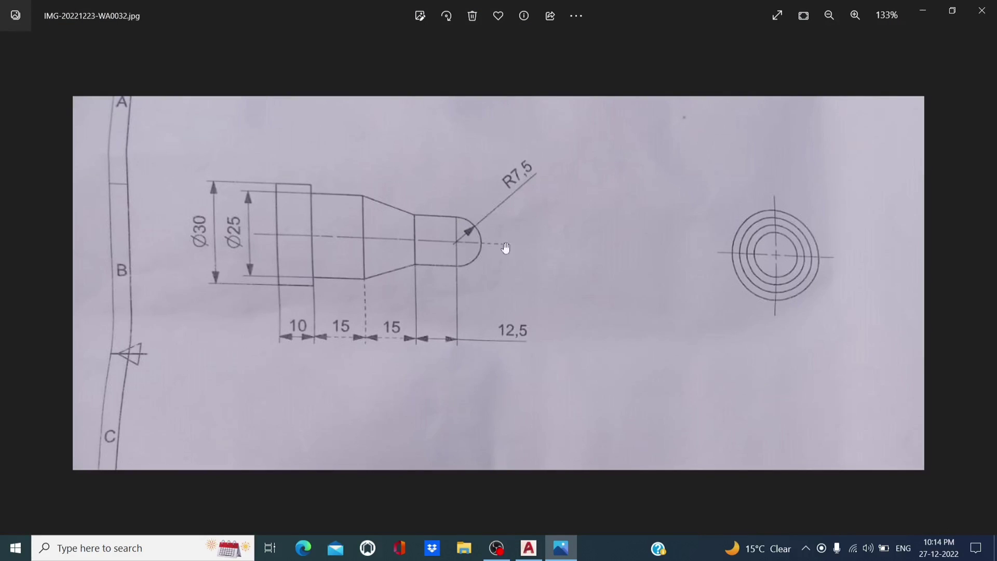
pyautogui.click(924, 13)
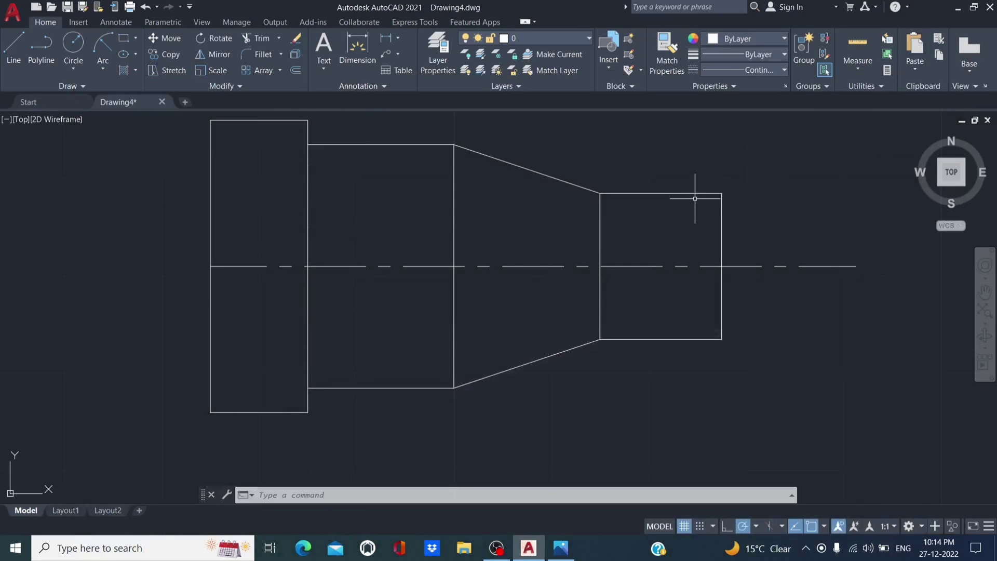
# Step: Draw the R7.5 start-end-radius arc between the small section's bottom and top corners
pyautogui.moveTo(695, 198); pyautogui.dragTo(695, 233, button='middle')
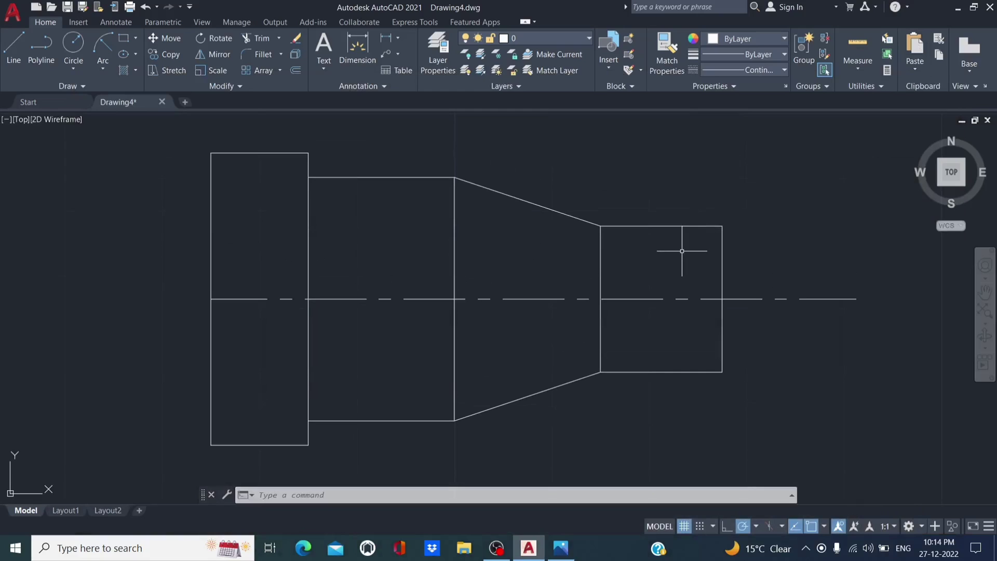
pyautogui.moveTo(673, 249); pyautogui.dragTo(661, 254, button='middle')
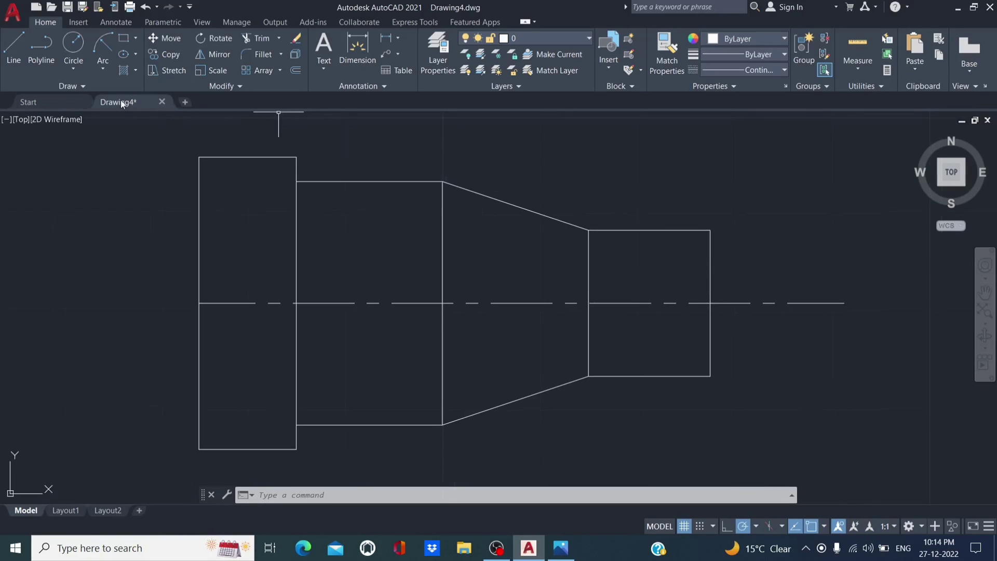
pyautogui.click(106, 67)
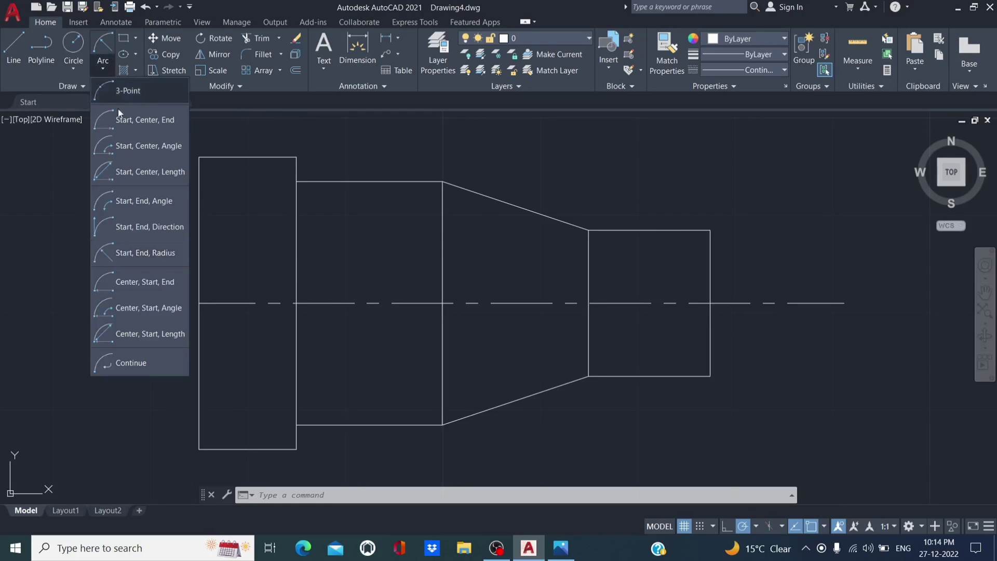
pyautogui.click(152, 252)
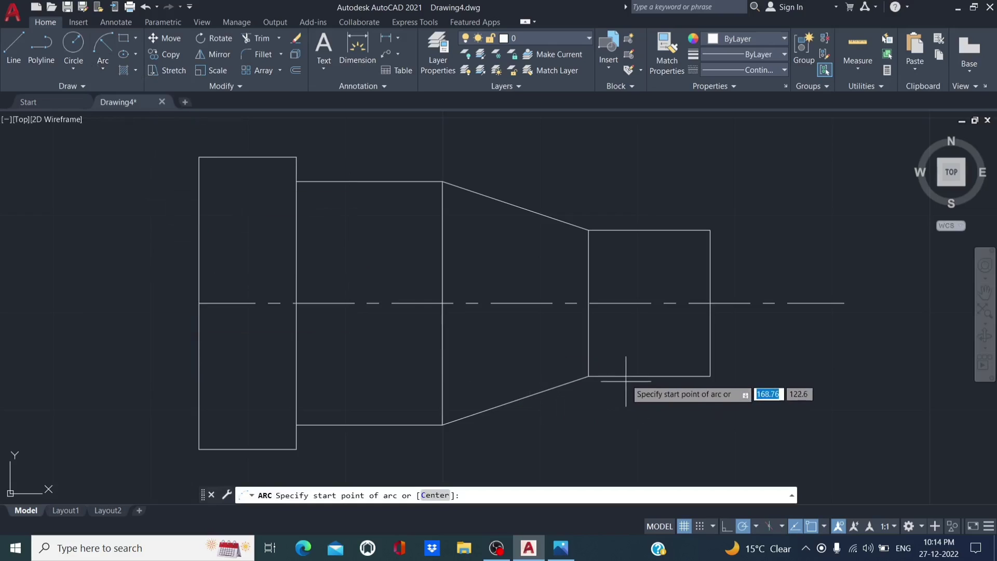
pyautogui.click(709, 375)
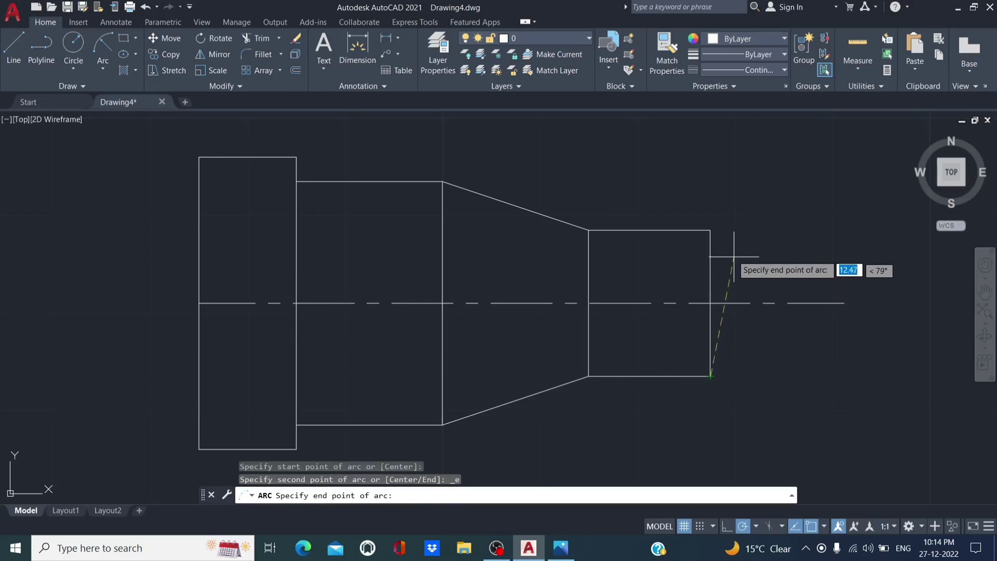
pyautogui.click(710, 230)
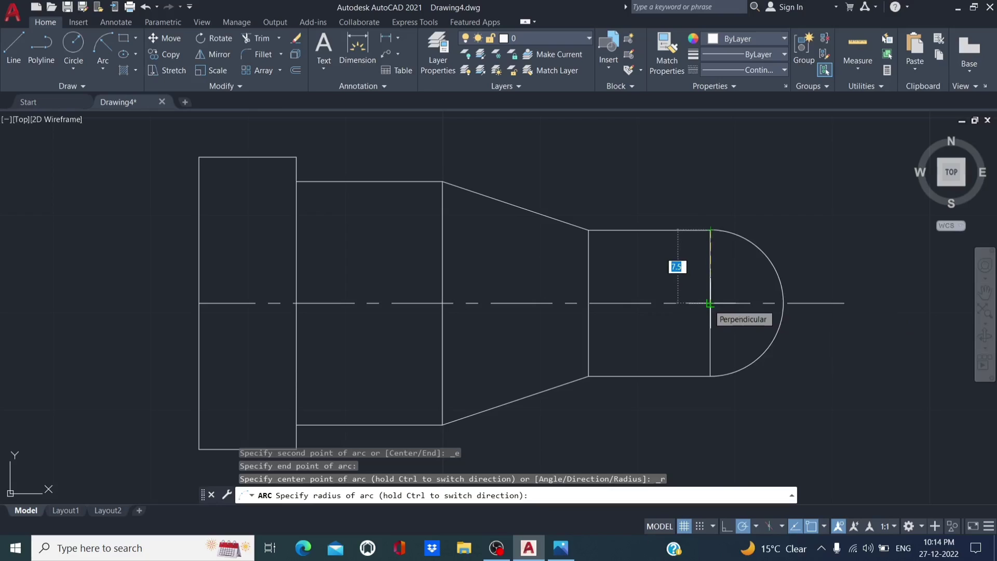
pyautogui.click(710, 304)
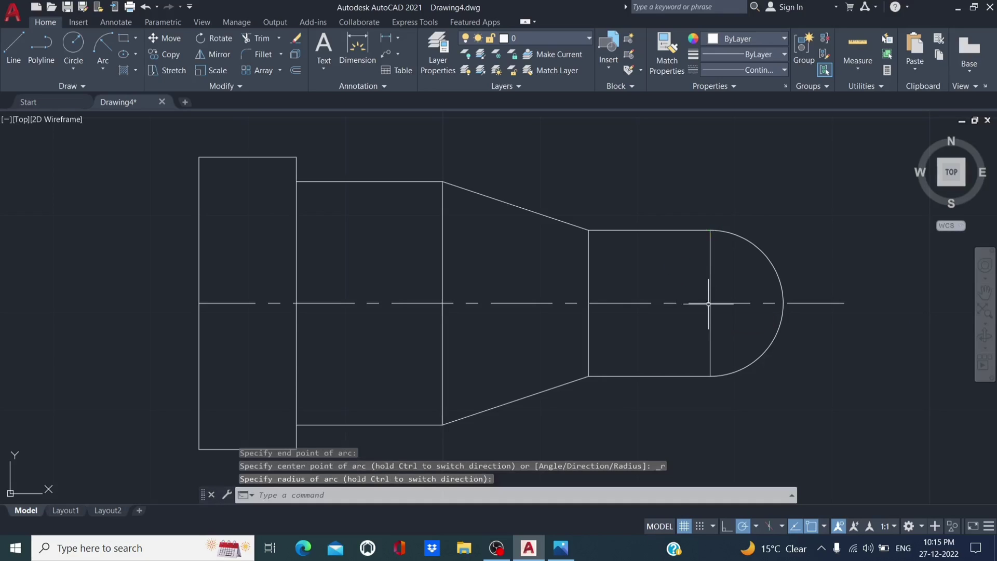
pyautogui.press('Escape')
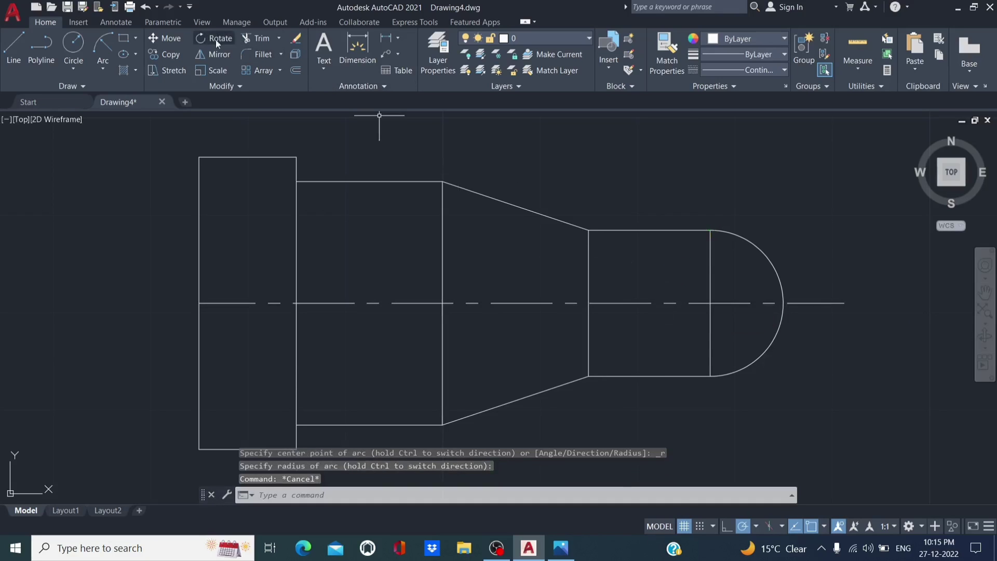
pyautogui.click(352, 47)
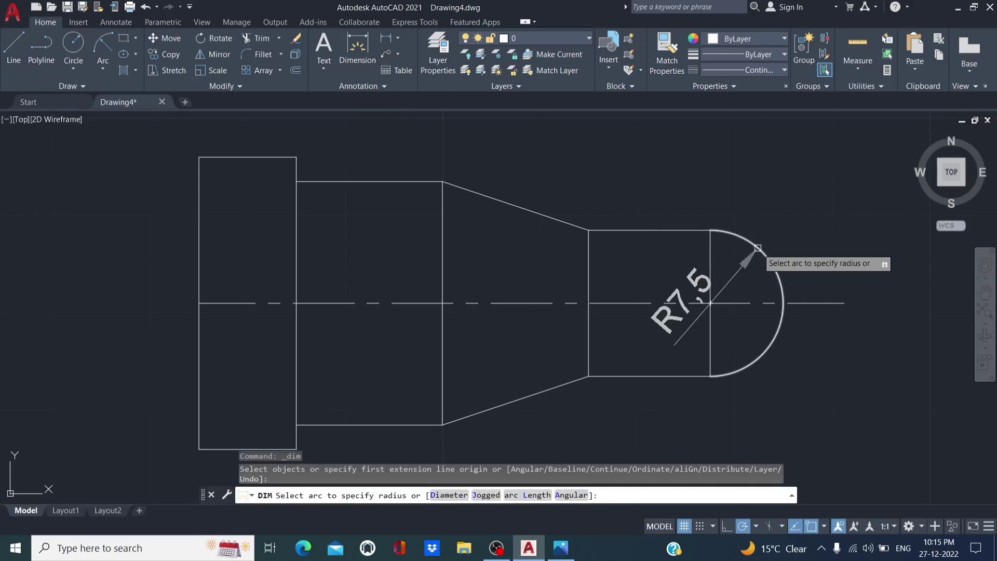
pyautogui.press('Escape')
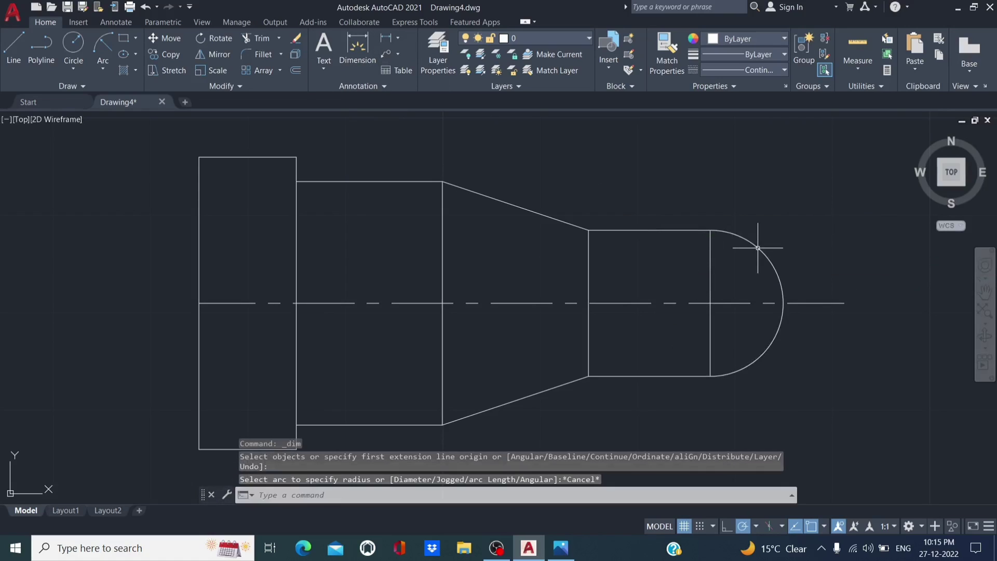
pyautogui.scroll(1, 519, 332)
pyautogui.scroll(-3, 524, 338)
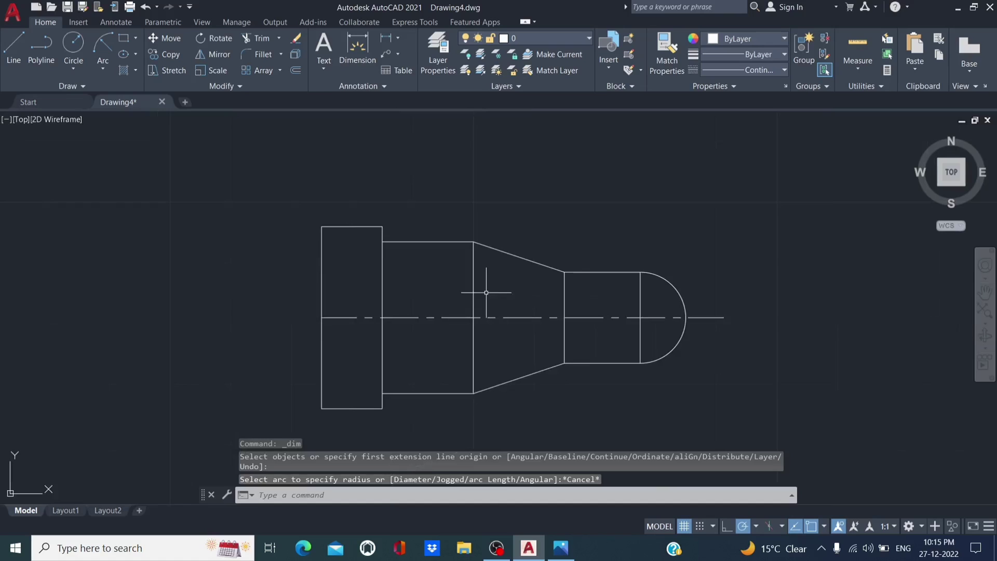
pyautogui.moveTo(486, 292)
pyautogui.mouseDown(button='middle')
pyautogui.moveTo(478, 226)
pyautogui.moveTo(503, 274)
pyautogui.moveTo(521, 238)
pyautogui.moveTo(512, 292)
pyautogui.mouseUp(button='middle')
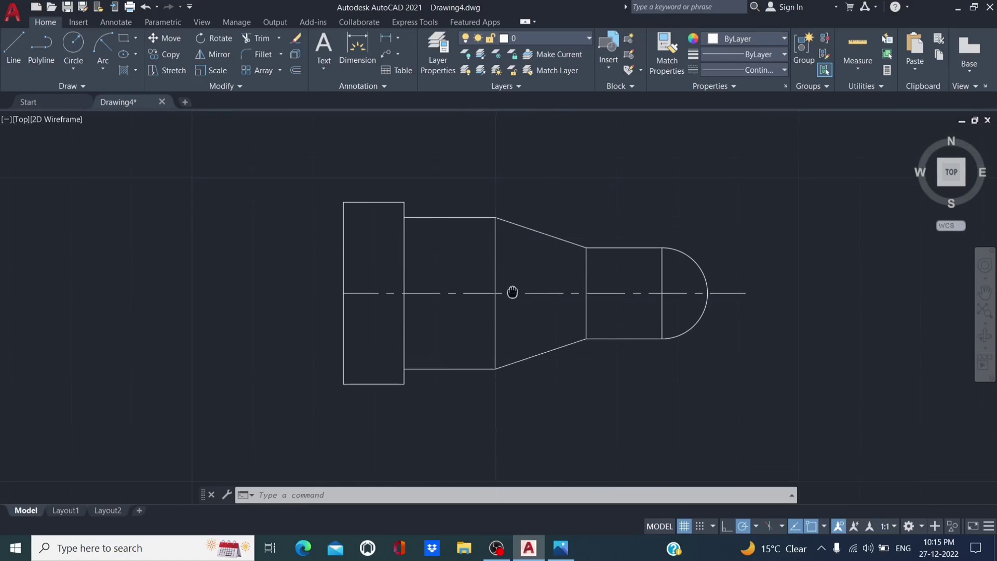
pyautogui.click(561, 548)
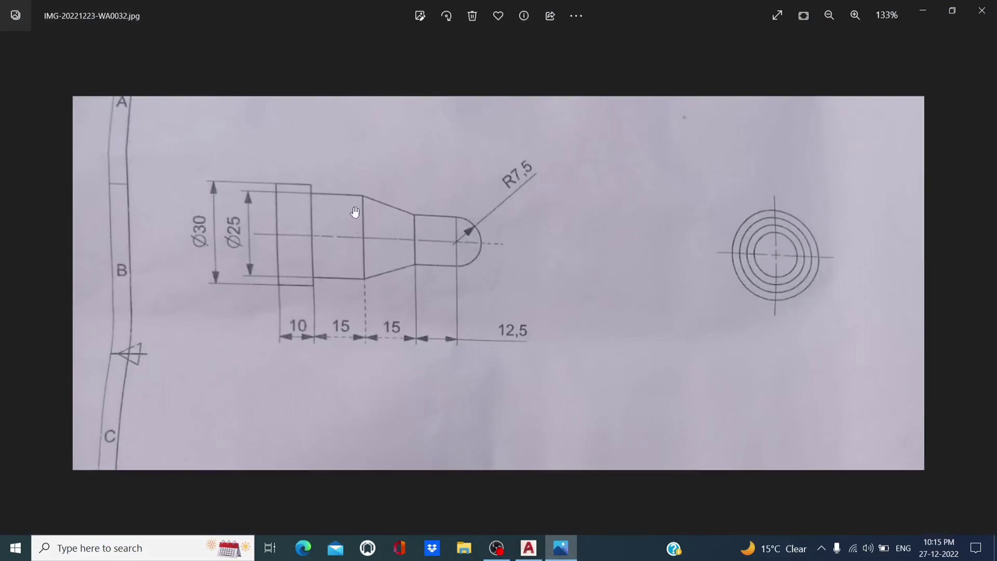
pyautogui.click(922, 11)
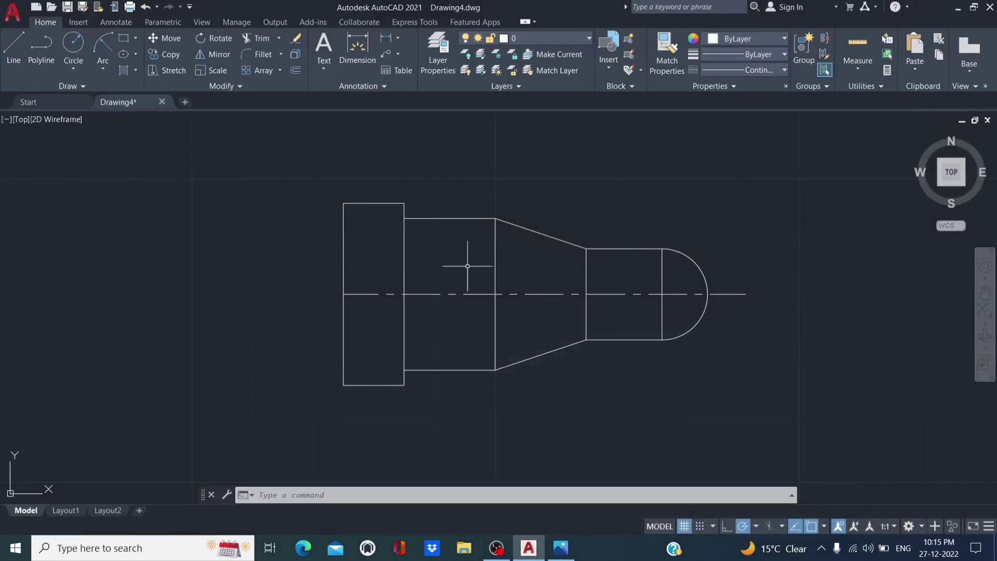
# Step: Add the vertical 30 dimension across the left collar
pyautogui.moveTo(488, 296); pyautogui.dragTo(481, 270, button='middle')
pyautogui.scroll(4, 470, 250)
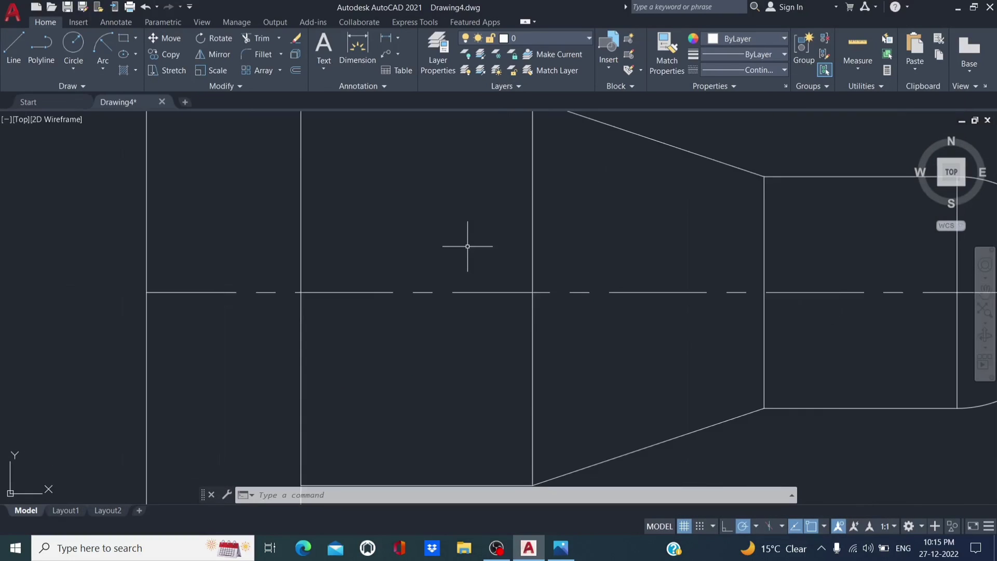
pyautogui.scroll(-4, 468, 246)
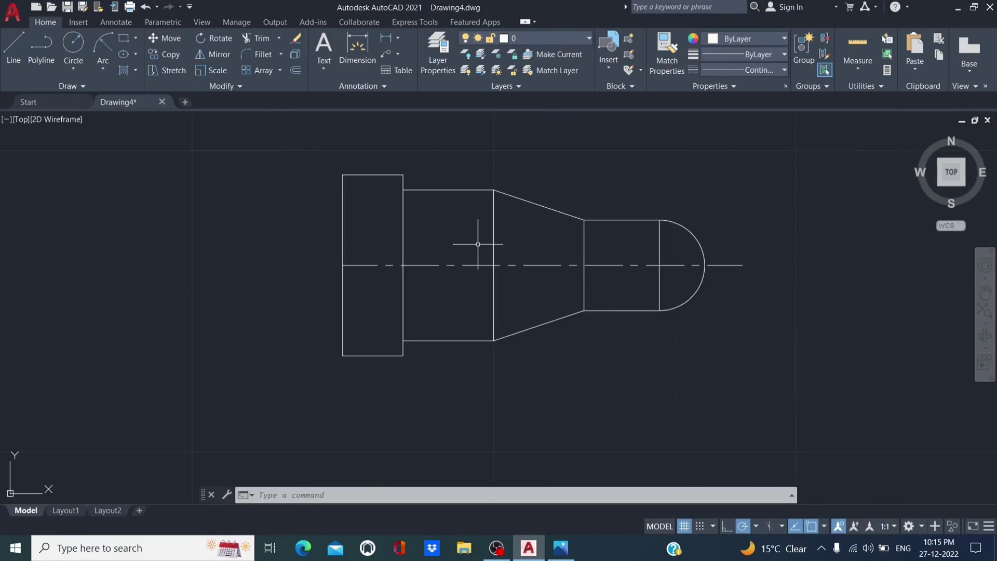
pyautogui.scroll(2, 478, 244)
pyautogui.moveTo(478, 244); pyautogui.dragTo(454, 253, button='middle')
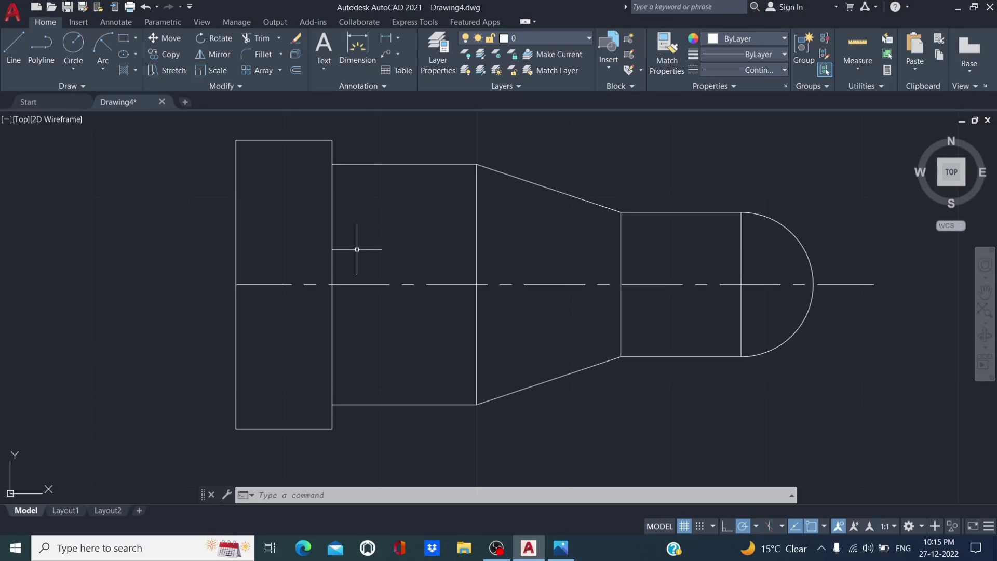
pyautogui.moveTo(449, 244); pyautogui.dragTo(440, 241, button='middle')
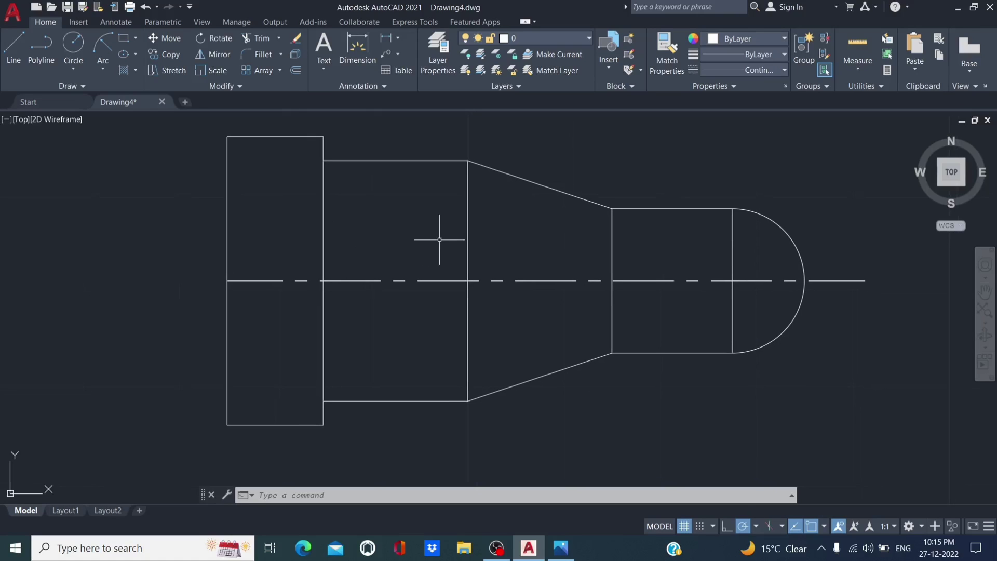
pyautogui.click(357, 50)
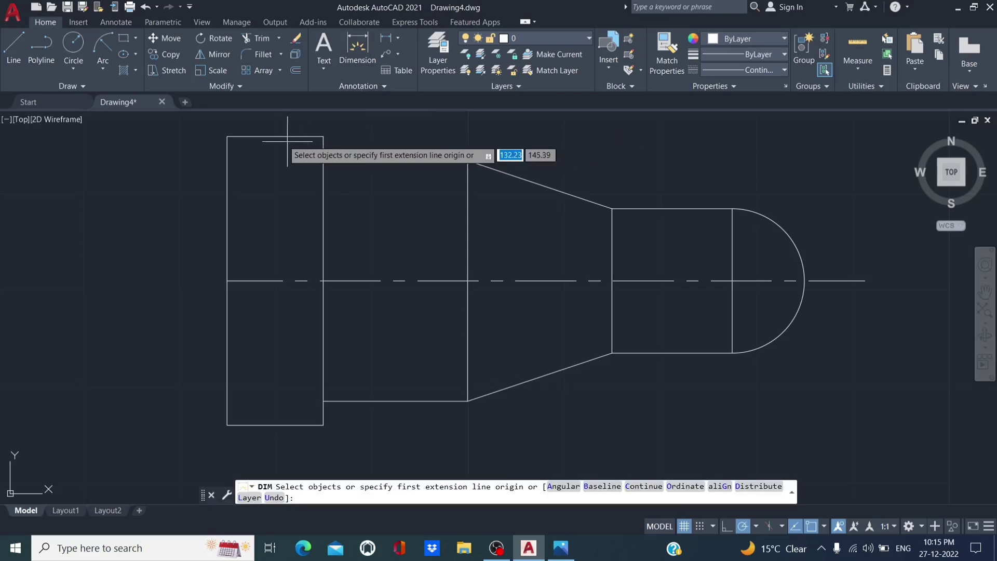
pyautogui.click(227, 136)
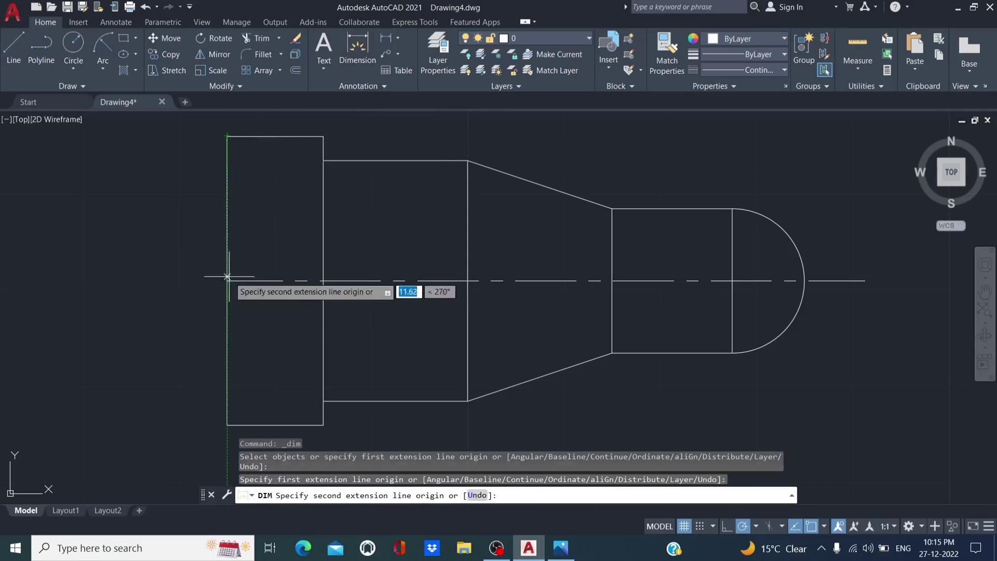
pyautogui.click(227, 425)
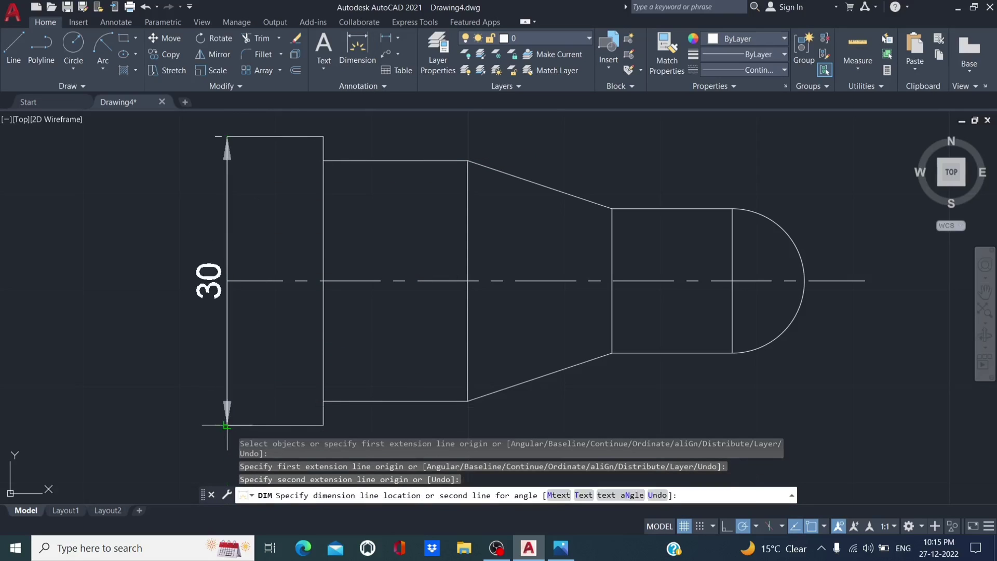
pyautogui.click(180, 322)
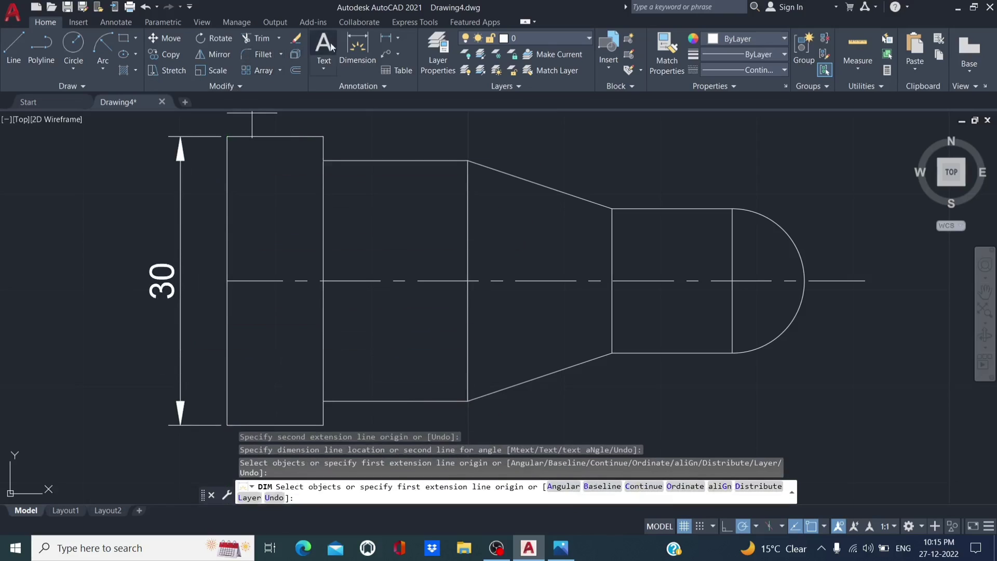
# Step: Add the vertical 25 dimension across the middle section, placed left of the 30
pyautogui.click(357, 49)
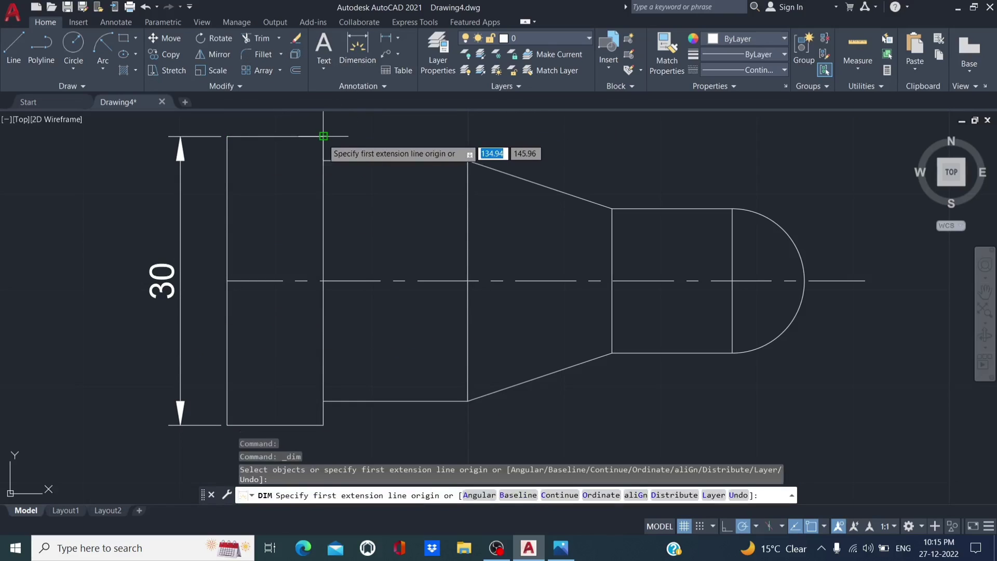
pyautogui.click(323, 136)
pyautogui.press('Escape')
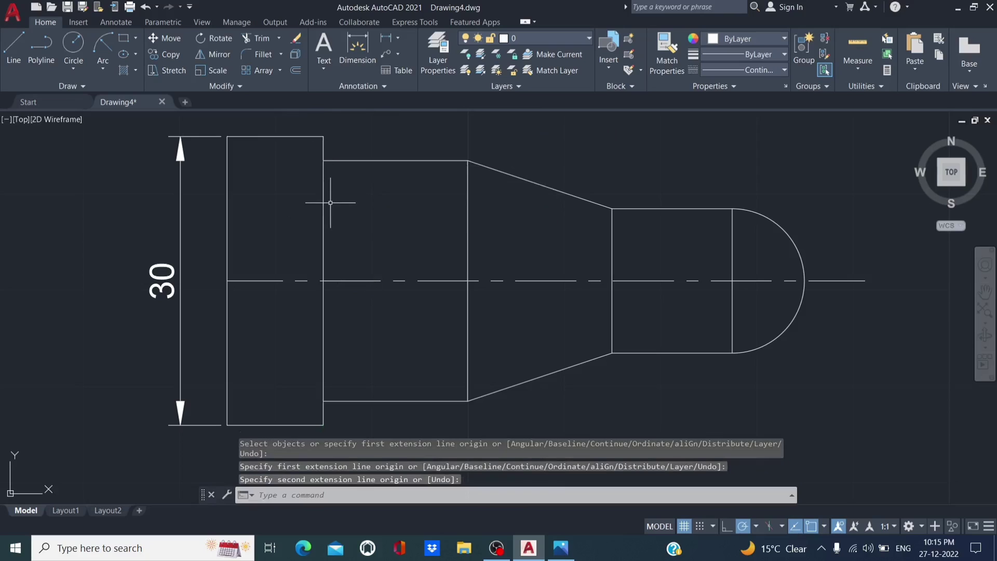
pyautogui.click(357, 49)
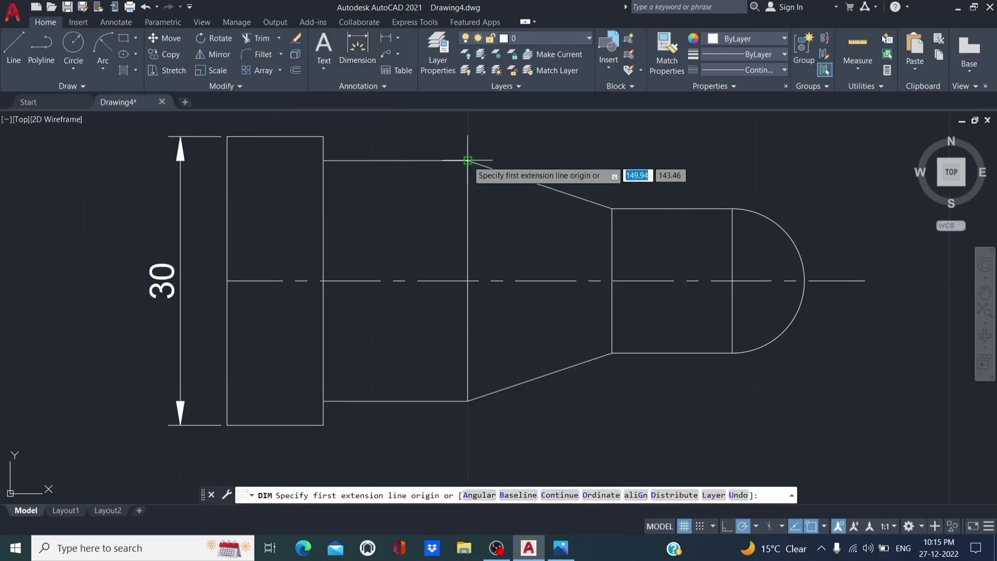
pyautogui.click(467, 160)
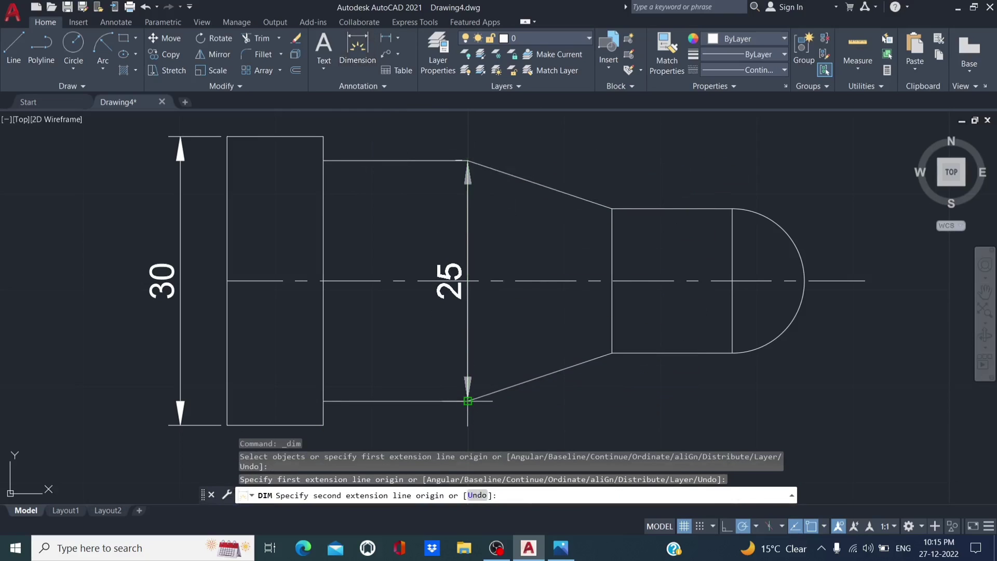
pyautogui.click(467, 400)
pyautogui.click(113, 335)
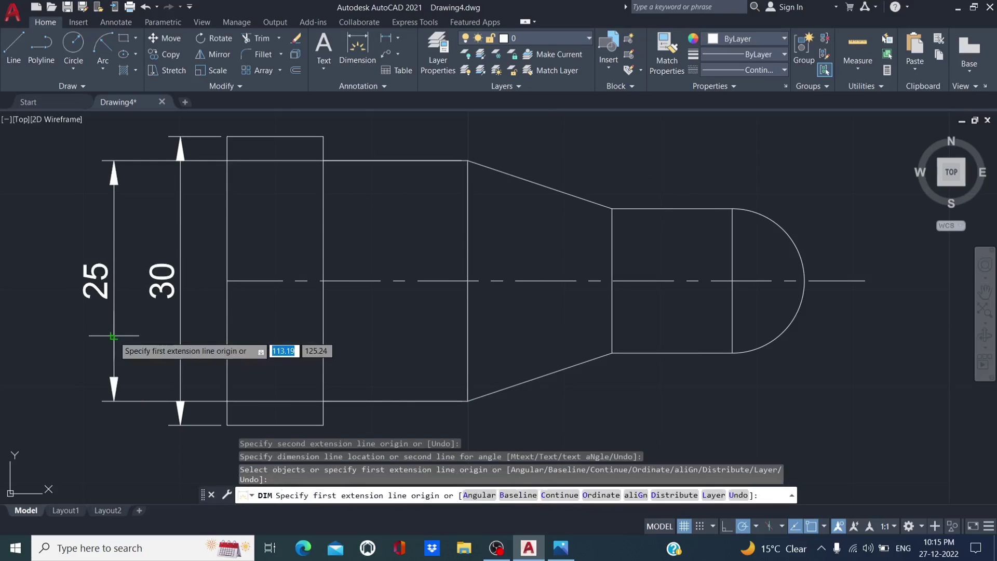
# Step: Add the vertical 15 dimension across the rounded end, placed on the right
pyautogui.click(353, 48)
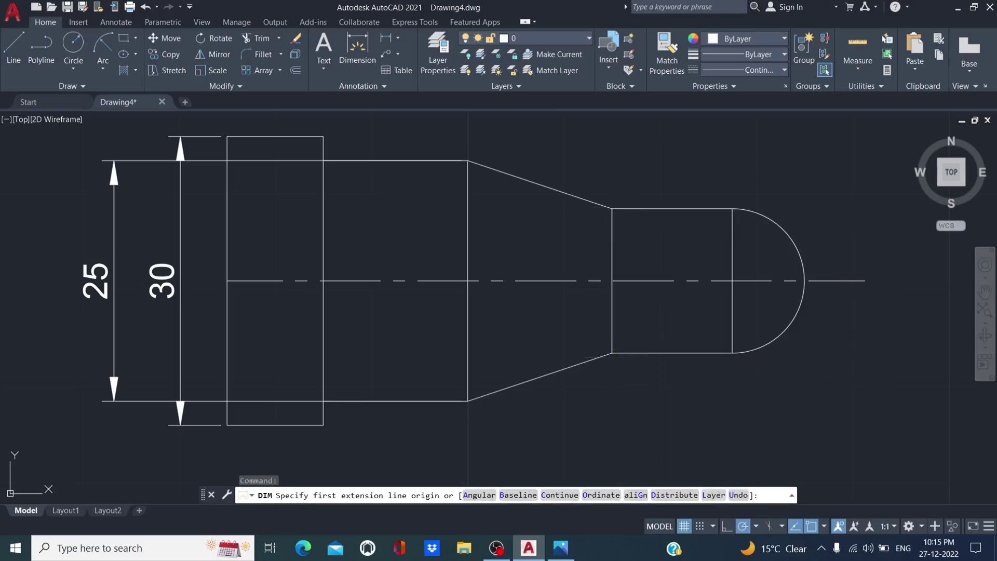
pyautogui.click(612, 353)
pyautogui.press('Escape')
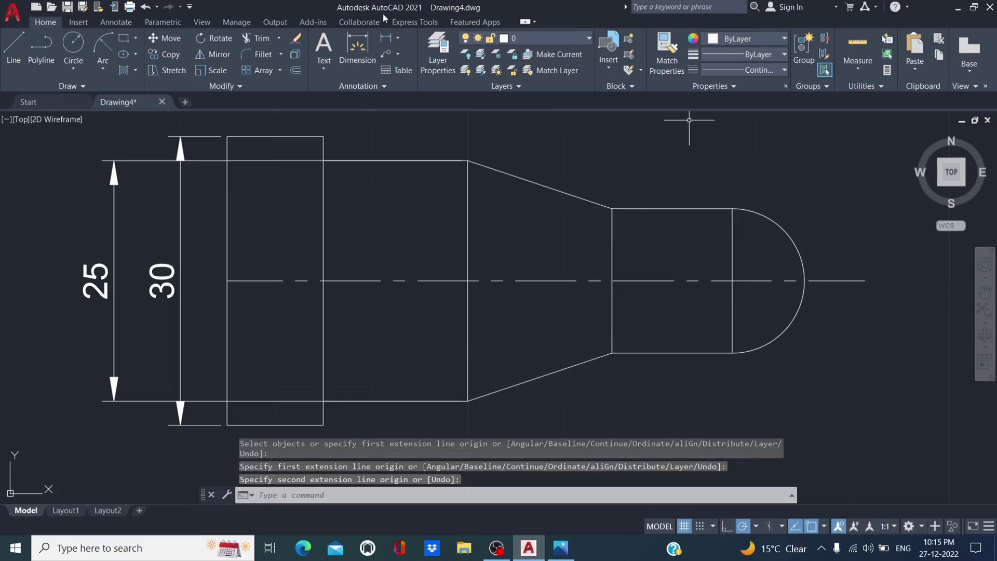
pyautogui.click(357, 47)
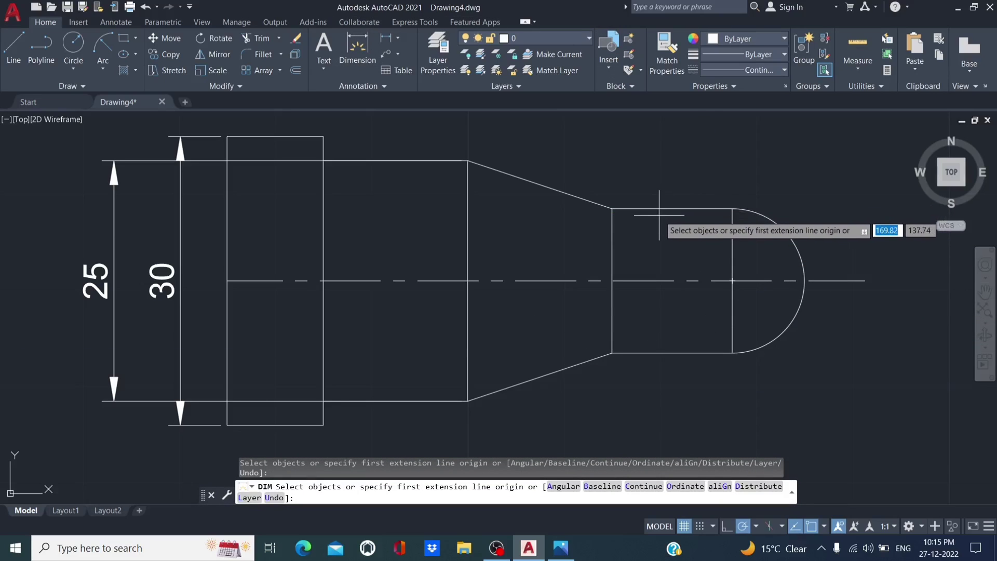
pyautogui.click(612, 209)
pyautogui.click(612, 354)
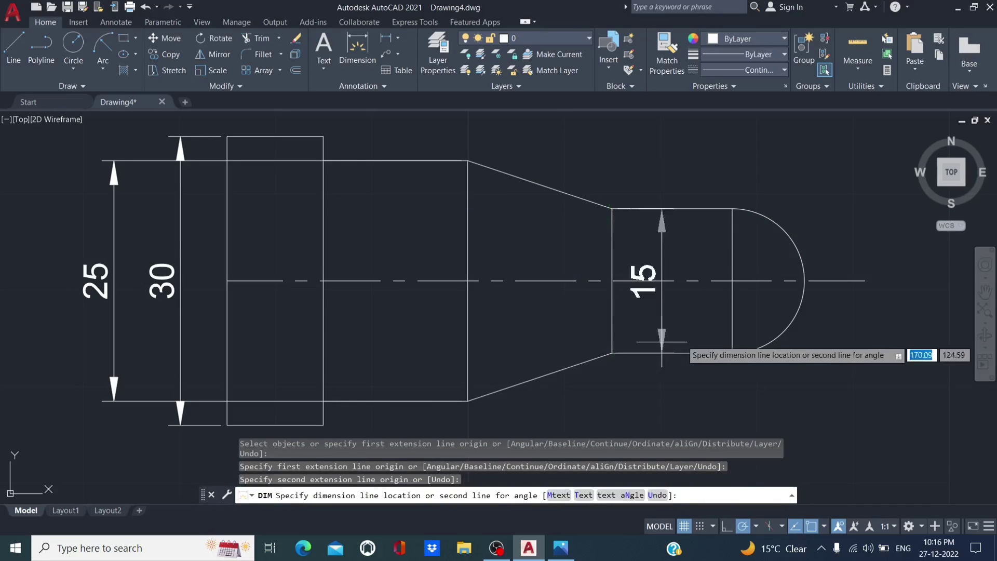
pyautogui.click(920, 304)
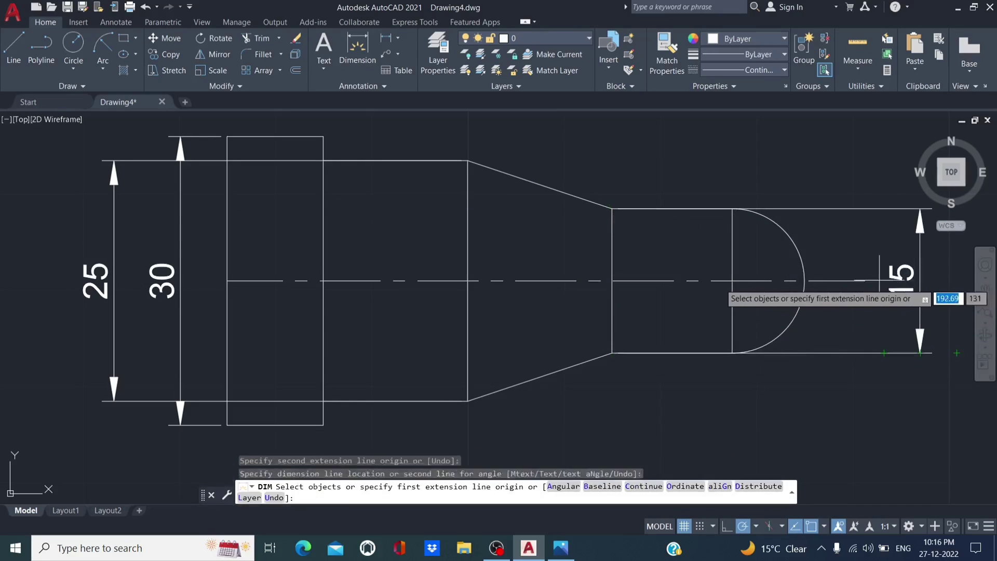
pyautogui.moveTo(879, 280); pyautogui.dragTo(741, 291, button='middle')
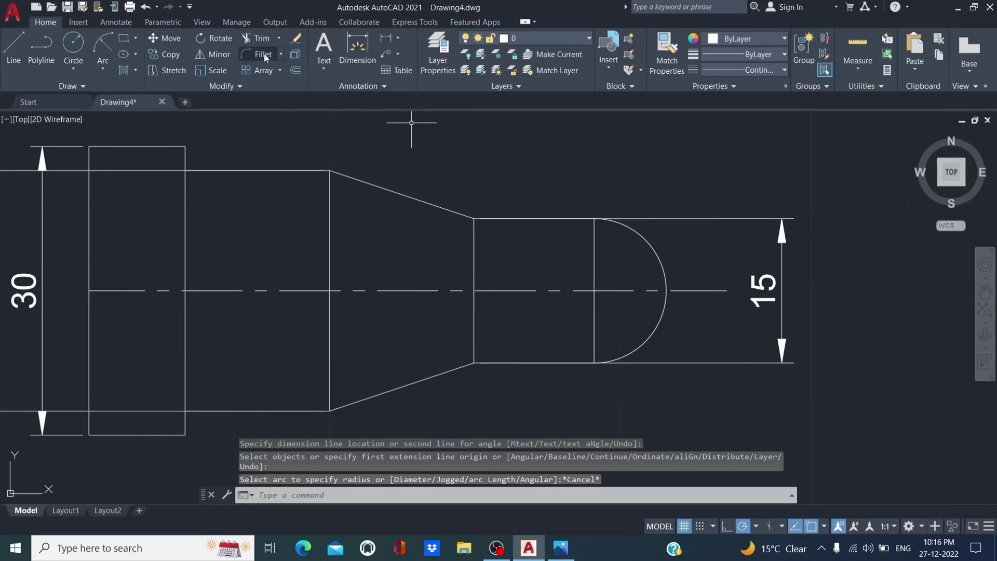
# Step: Place an R7.5 radius dimension above the pin's rounded end arc
pyautogui.click(357, 50)
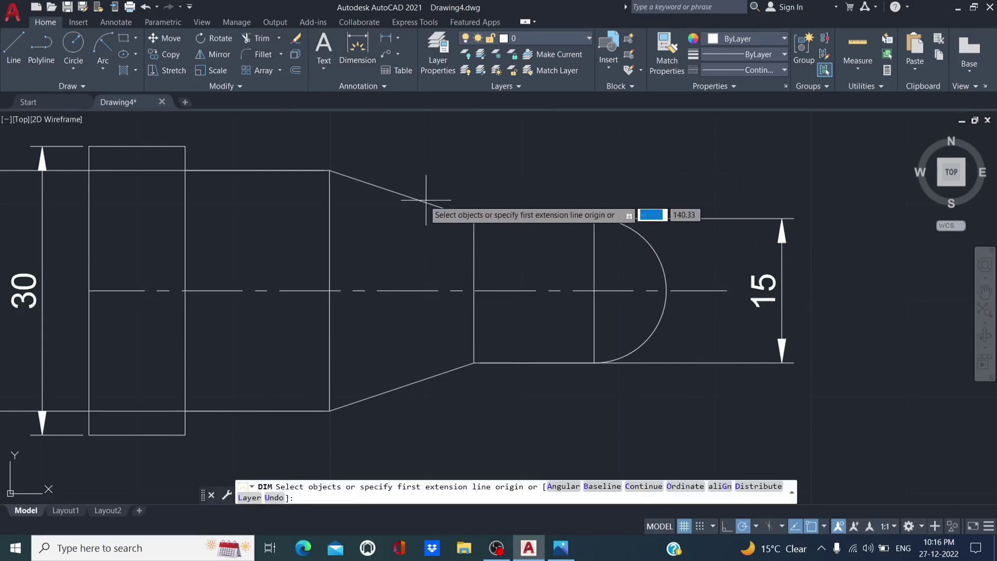
pyautogui.scroll(-2, 411, 265)
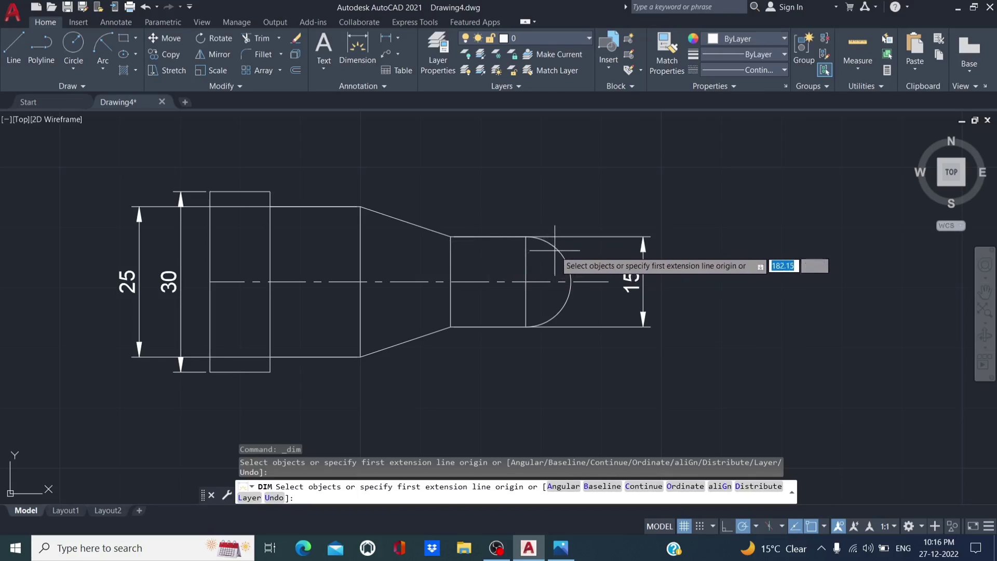
pyautogui.click(554, 250)
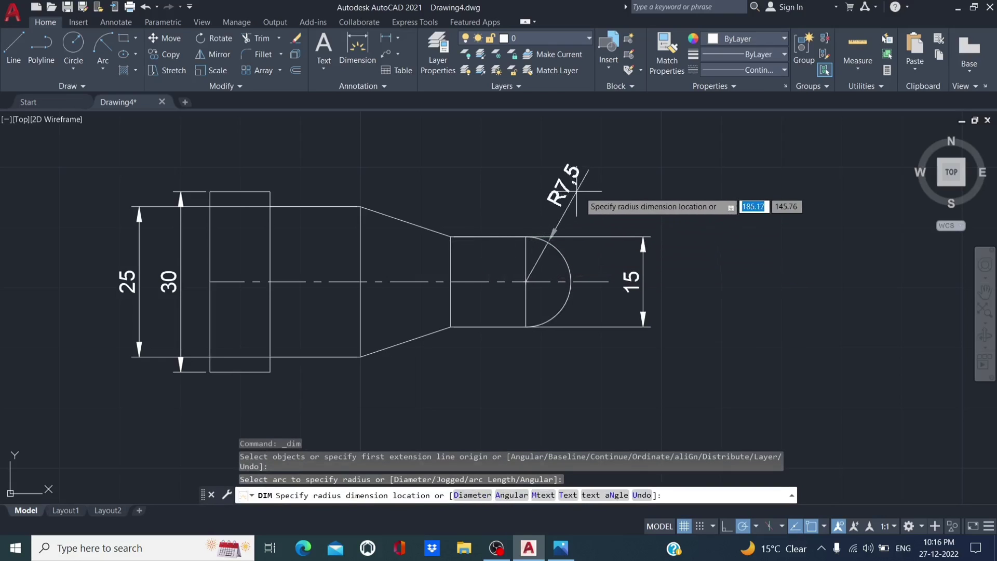
pyautogui.click(602, 199)
pyautogui.press('Escape')
# Step: Re-centre the drawing and compare it against the reference photo of the pin
pyautogui.moveTo(687, 307); pyautogui.dragTo(800, 300, button='middle')
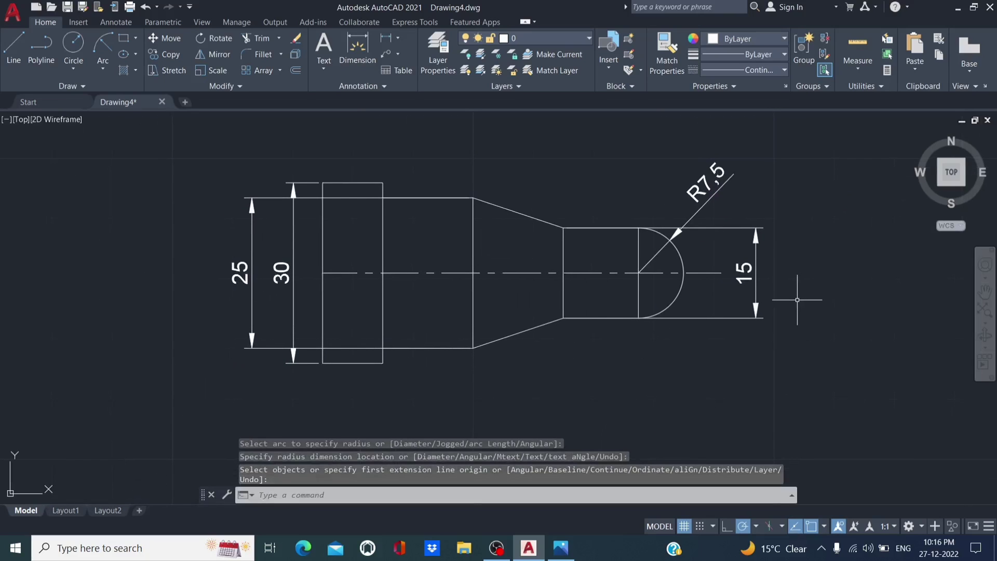
pyautogui.click(556, 553)
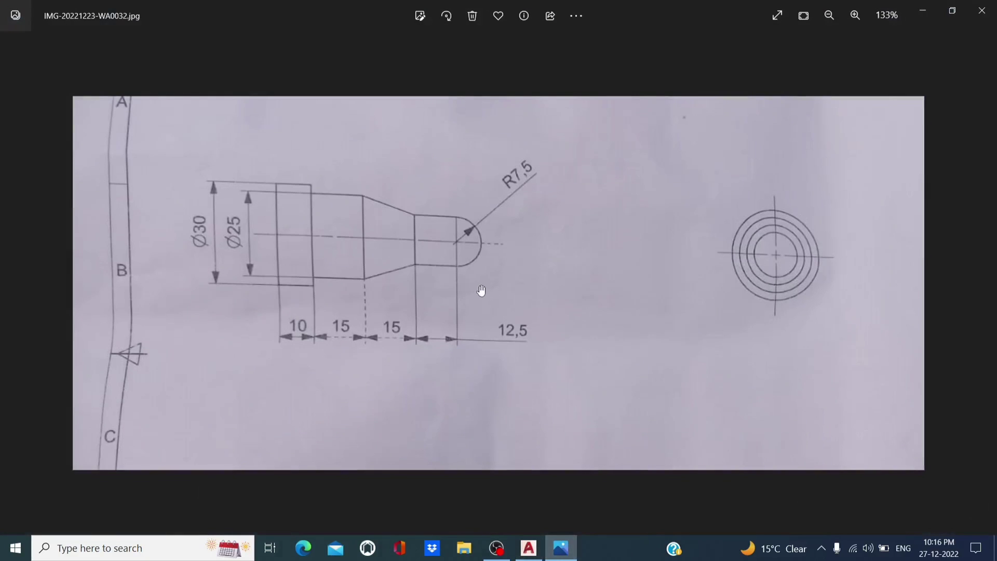
pyautogui.click(535, 552)
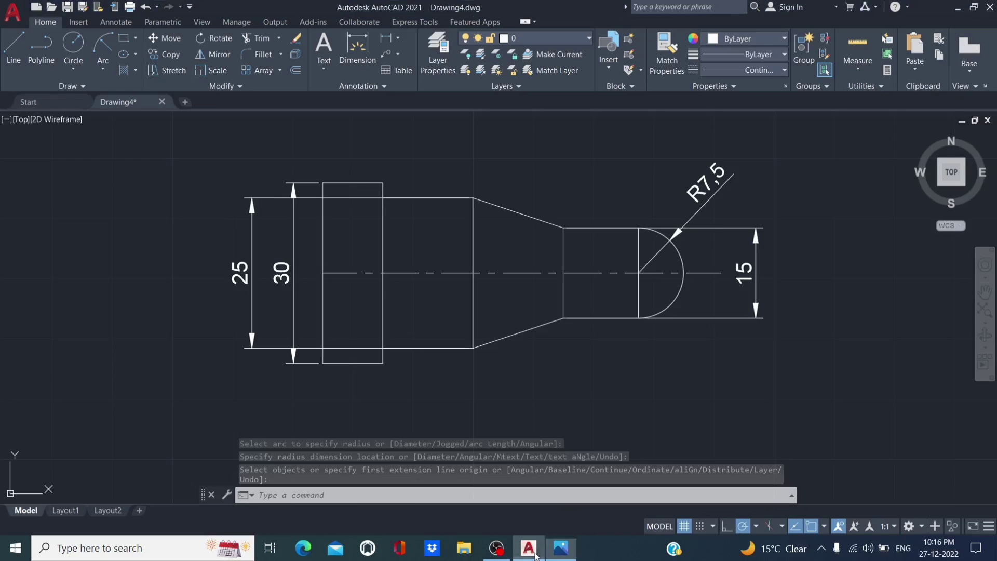
# Step: Dimension the collar length 10 and the first 15 length below the pin
pyautogui.click(356, 42)
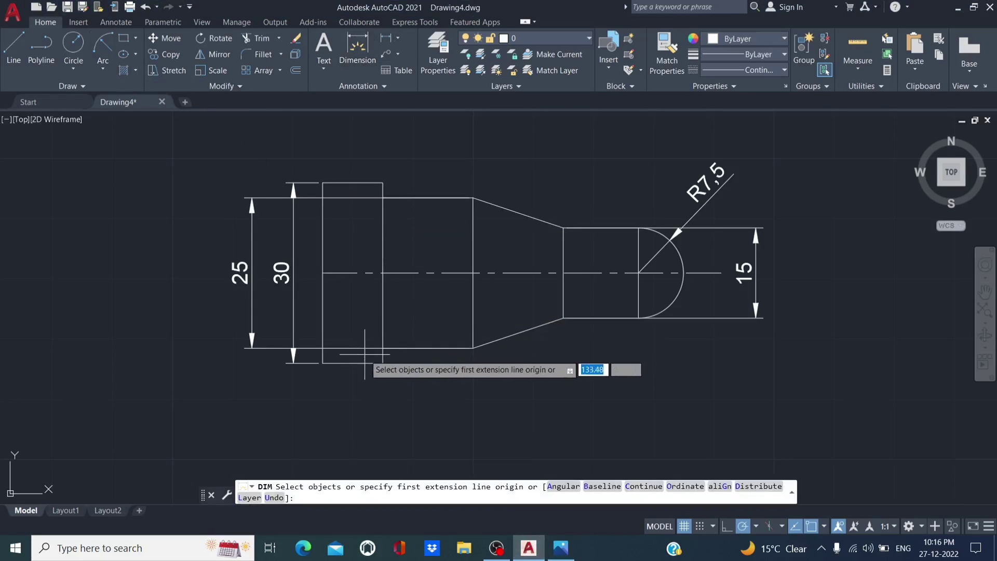
pyautogui.click(322, 363)
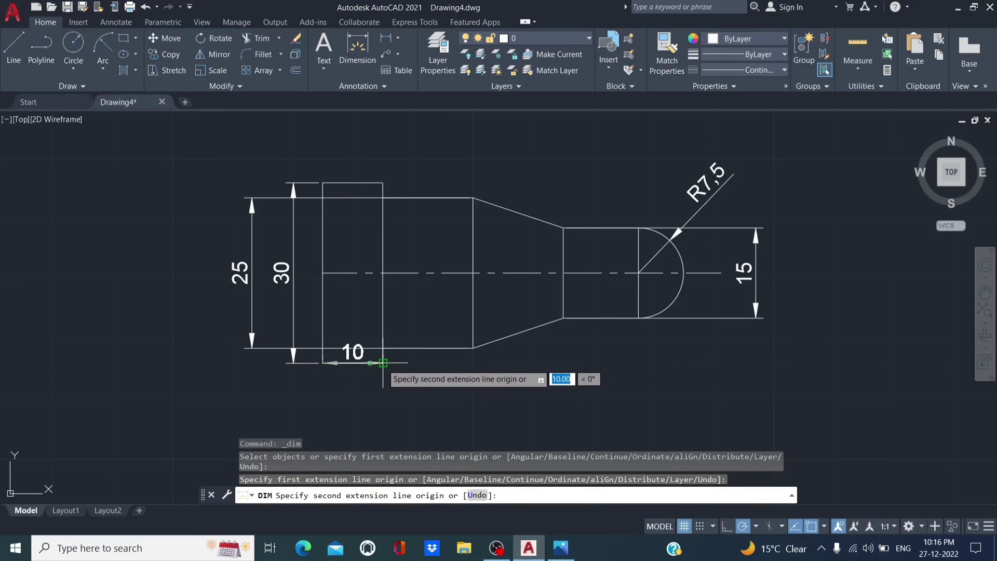
pyautogui.click(382, 363)
pyautogui.click(356, 395)
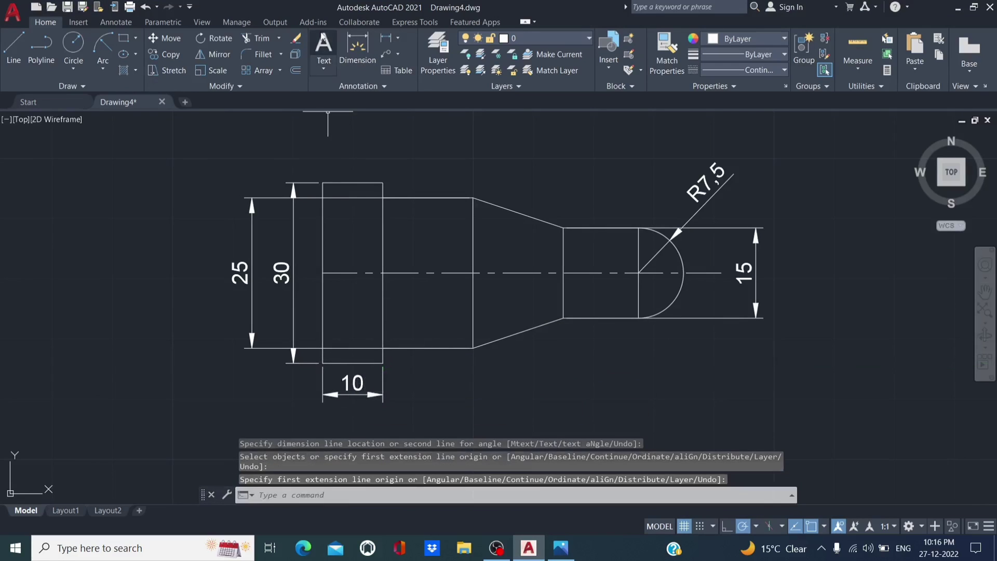
pyautogui.click(357, 47)
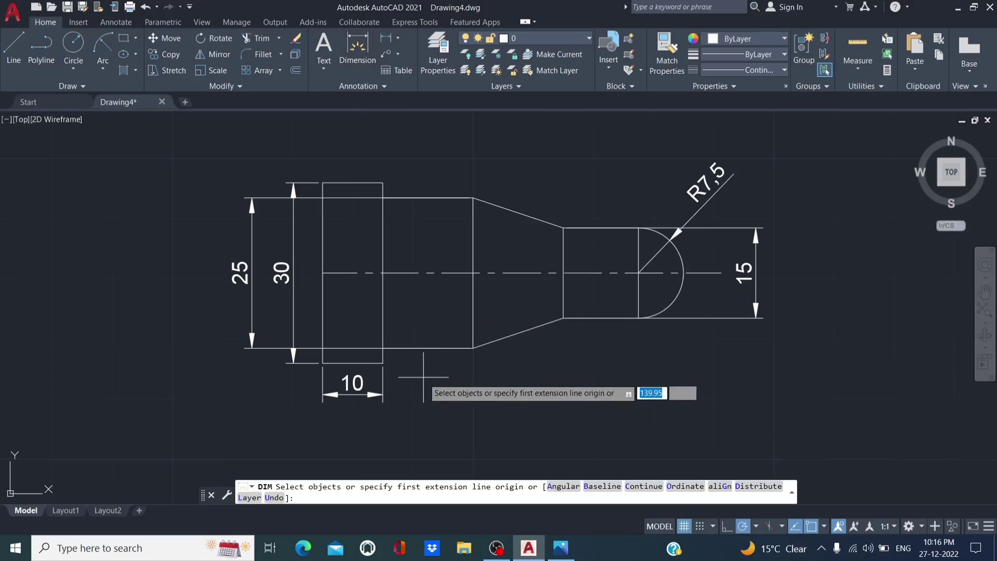
pyautogui.click(383, 347)
pyautogui.click(473, 347)
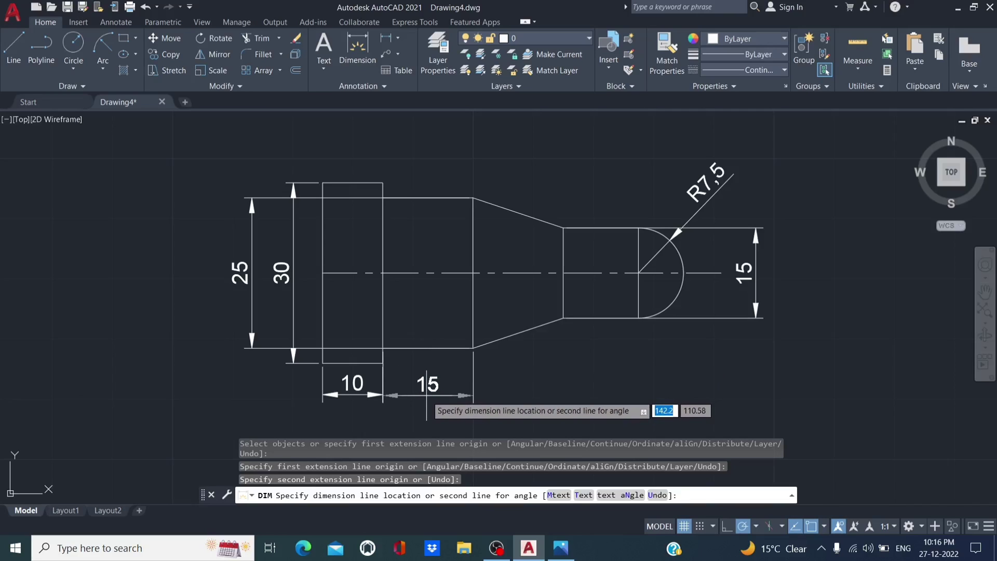
pyautogui.click(427, 394)
pyautogui.press('Return')
# Step: Add the taper's 15 and the tip's 12.5 lengths in the same row
pyautogui.click(357, 52)
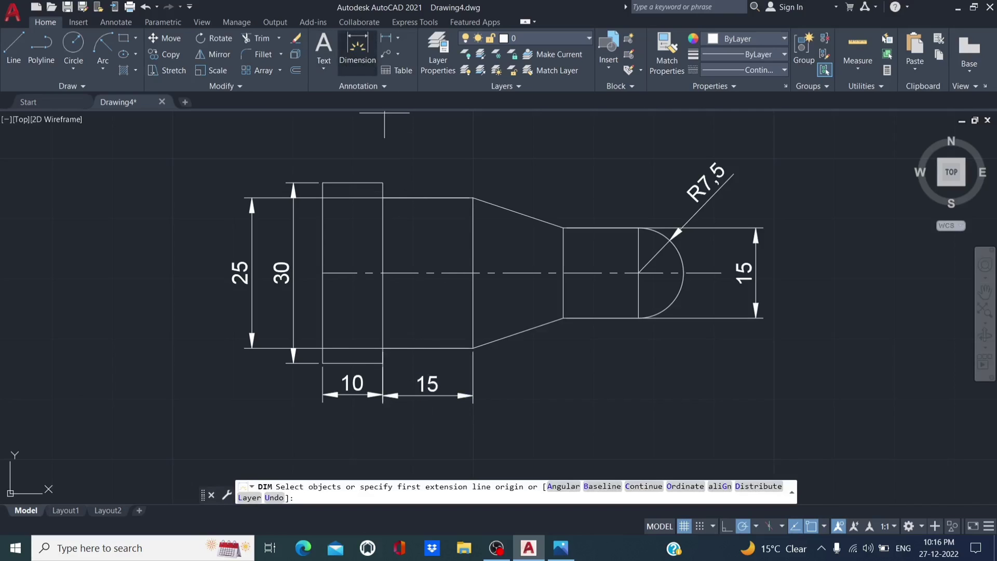
pyautogui.press('Return')
pyautogui.click(473, 348)
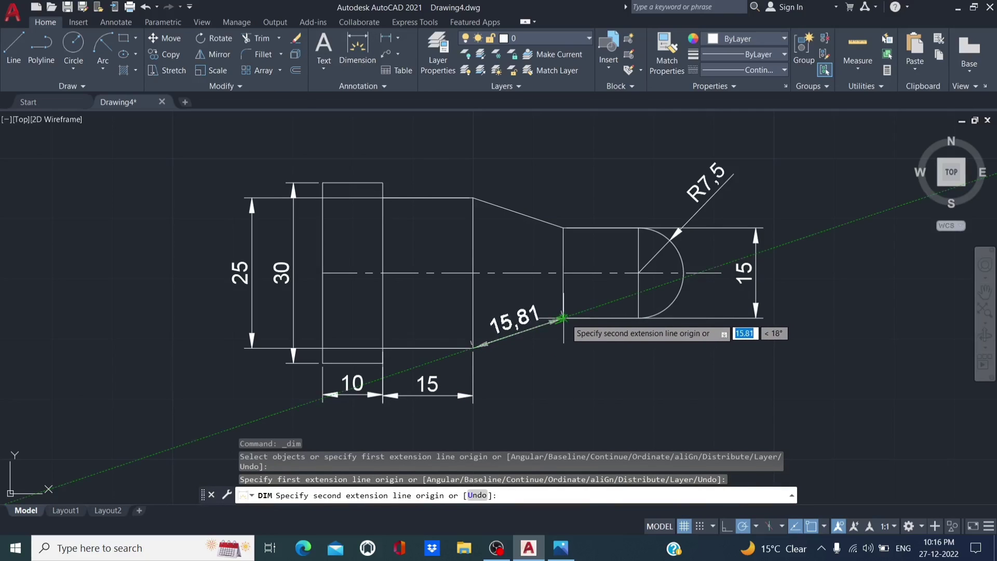
pyautogui.click(564, 317)
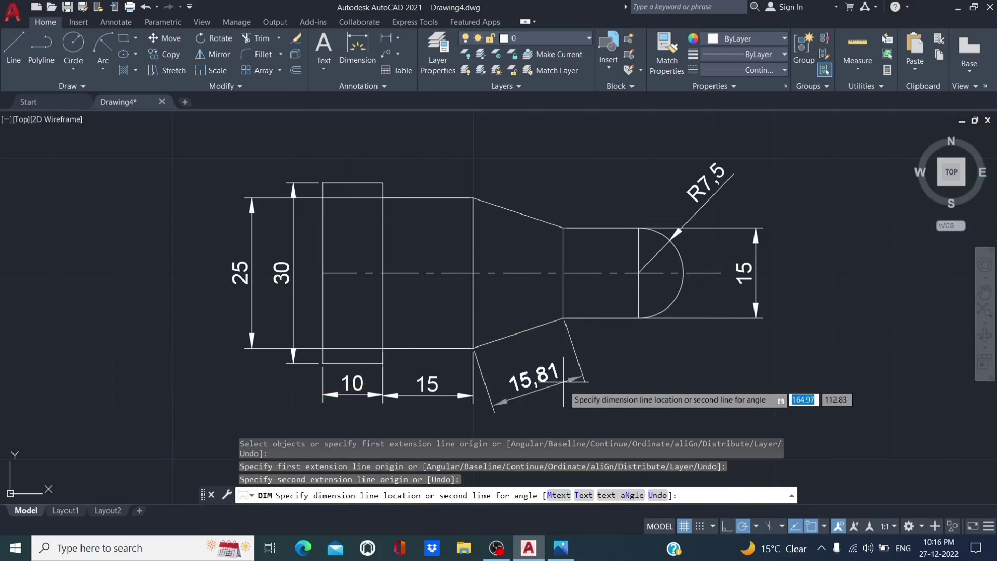
pyautogui.click(483, 395)
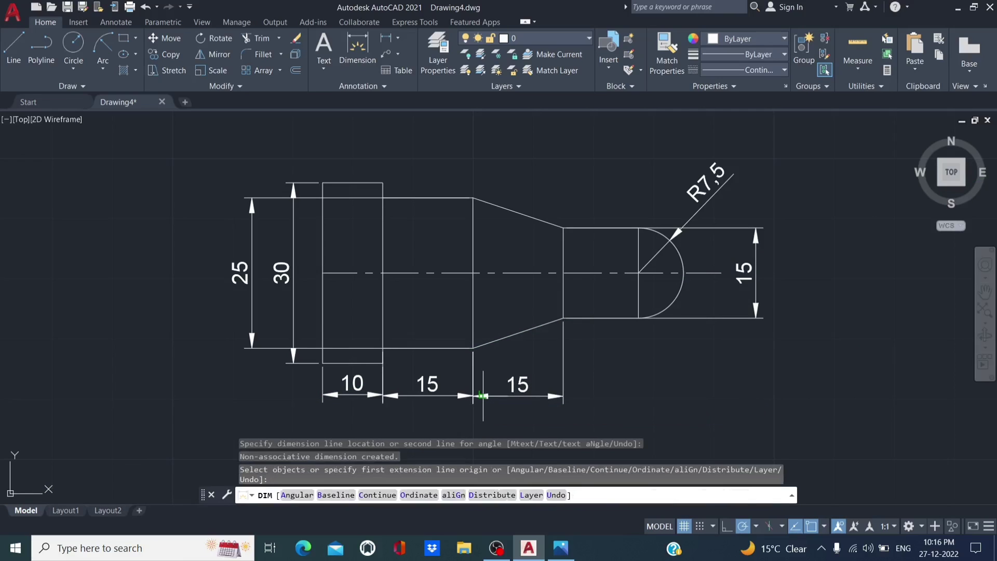
pyautogui.click(358, 49)
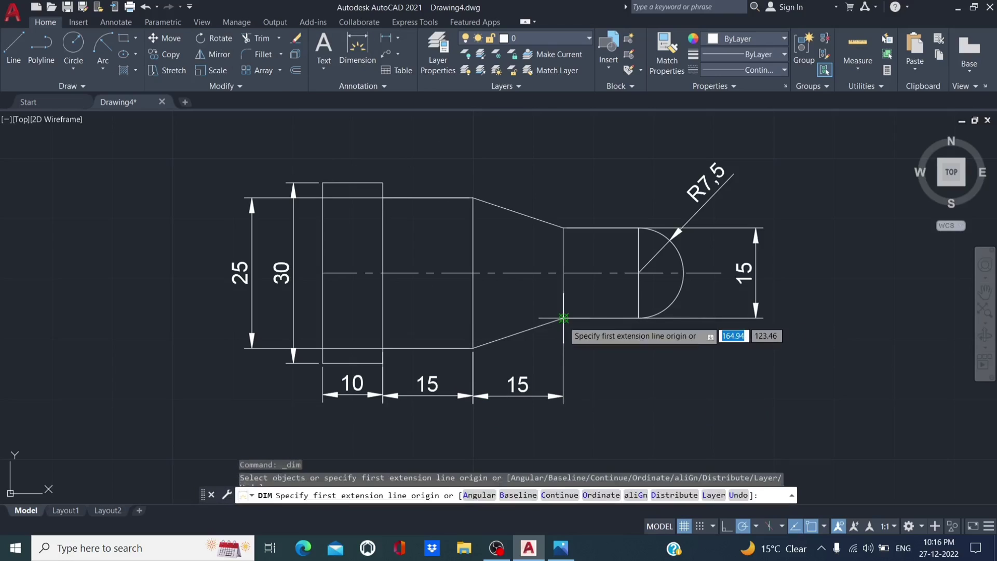
pyautogui.click(563, 318)
pyautogui.click(639, 317)
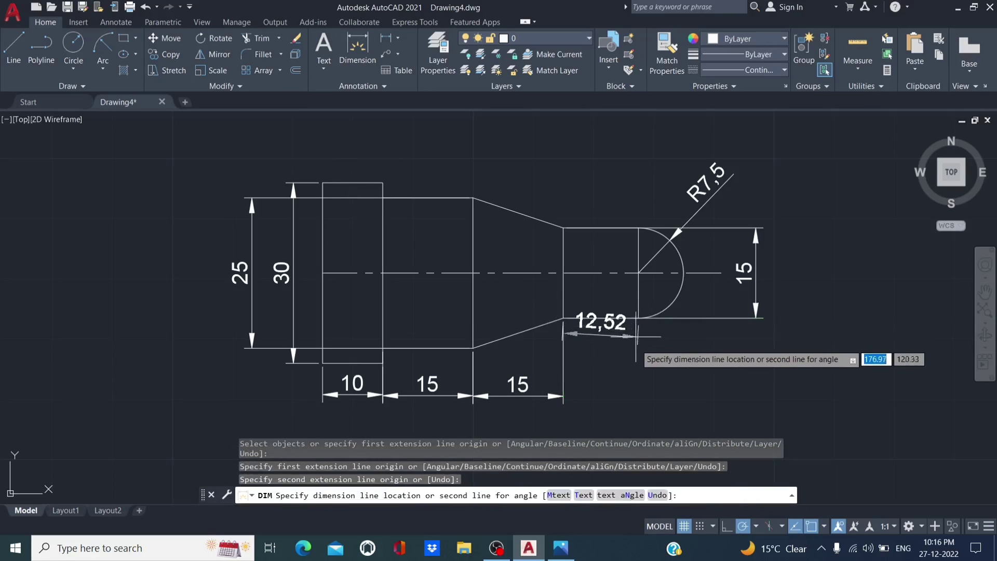
pyautogui.click(643, 396)
pyautogui.press('Escape')
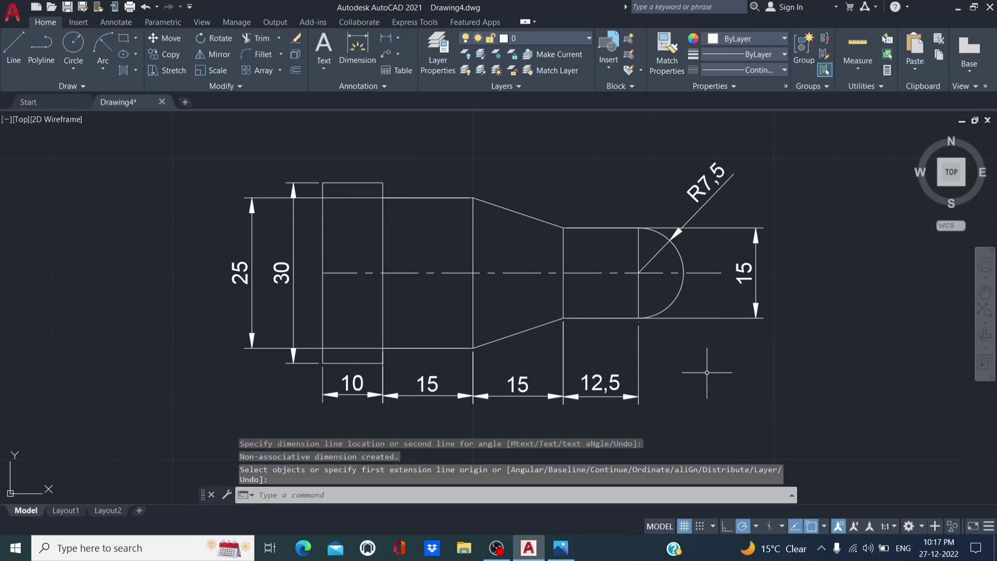
pyautogui.moveTo(715, 374); pyautogui.dragTo(691, 348, button='middle')
pyautogui.scroll(4, 644, 316)
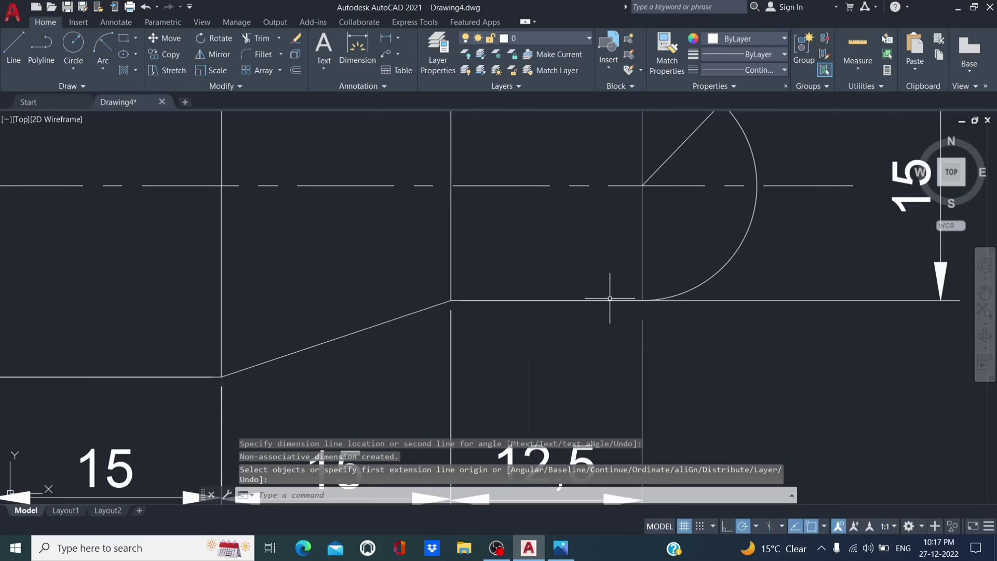
pyautogui.scroll(-6, 612, 290)
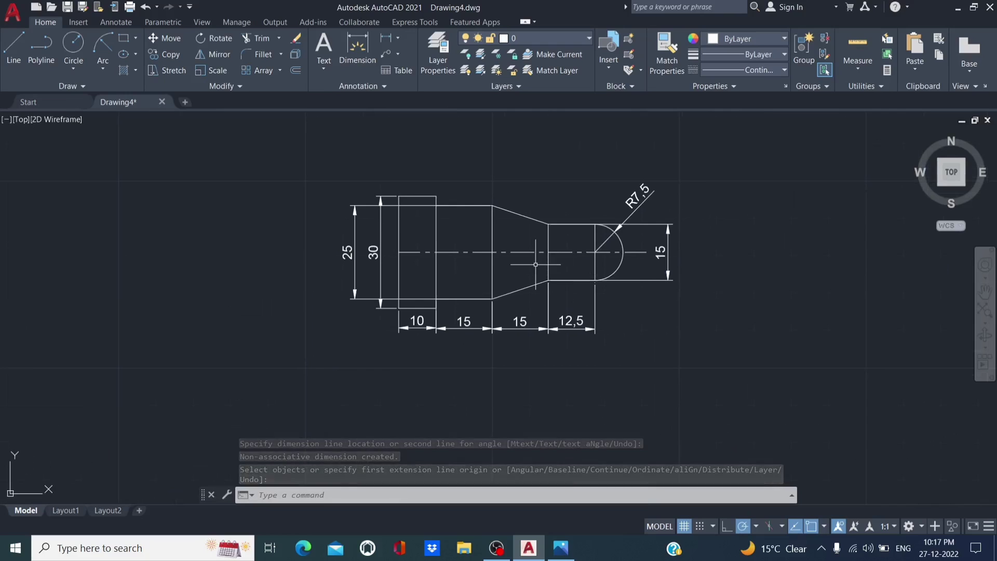
pyautogui.scroll(2, 535, 264)
pyautogui.moveTo(535, 264); pyautogui.dragTo(569, 293, button='middle')
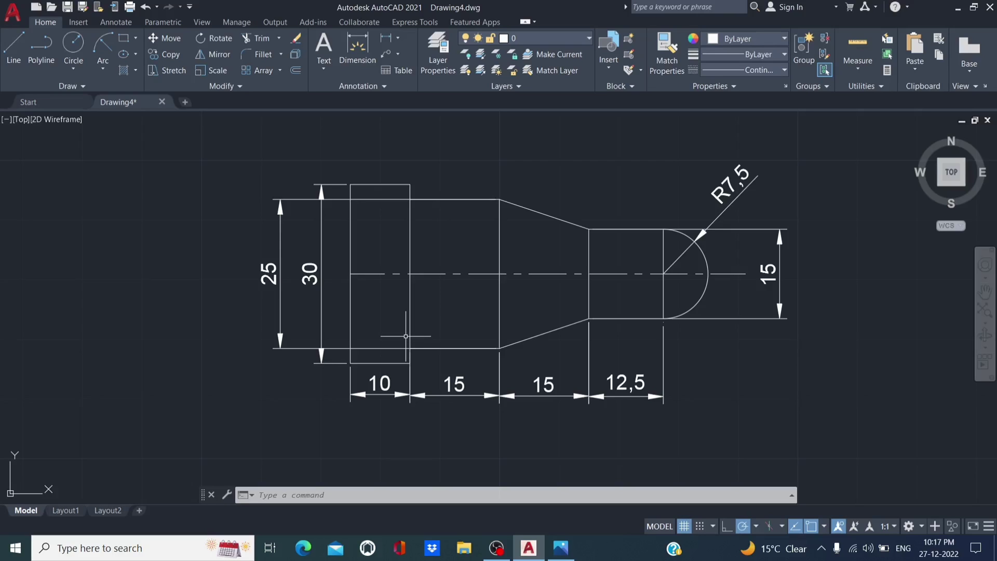
pyautogui.scroll(-1, 447, 286)
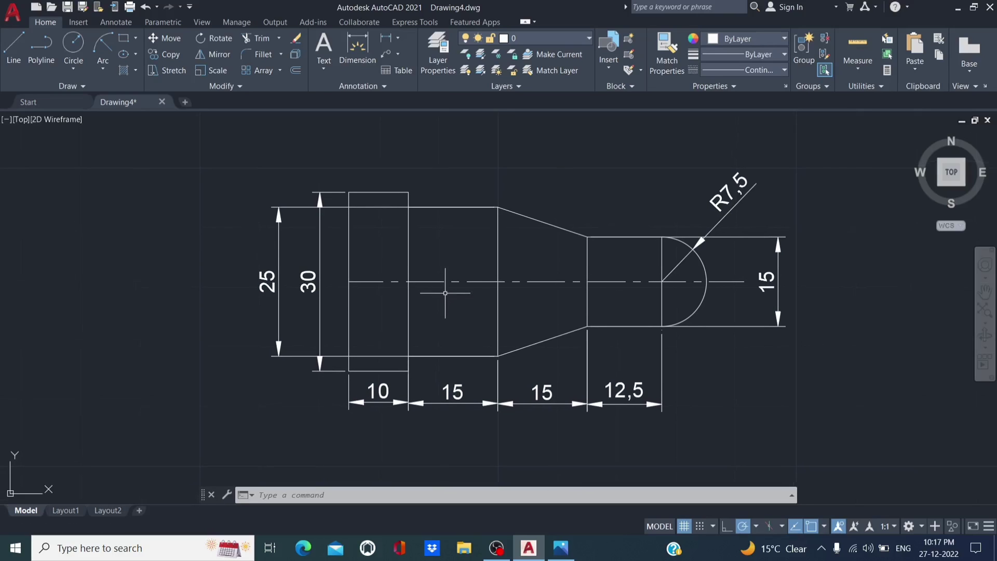
pyautogui.scroll(-2, 446, 286)
pyautogui.scroll(5, 538, 312)
pyautogui.scroll(-2, 540, 315)
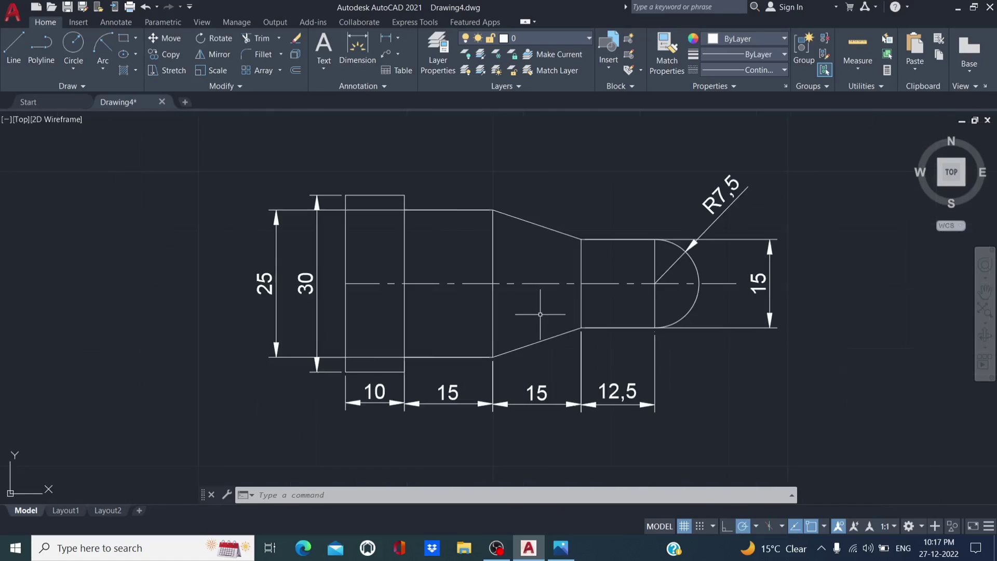
pyautogui.moveTo(540, 315); pyautogui.dragTo(545, 310, button='middle')
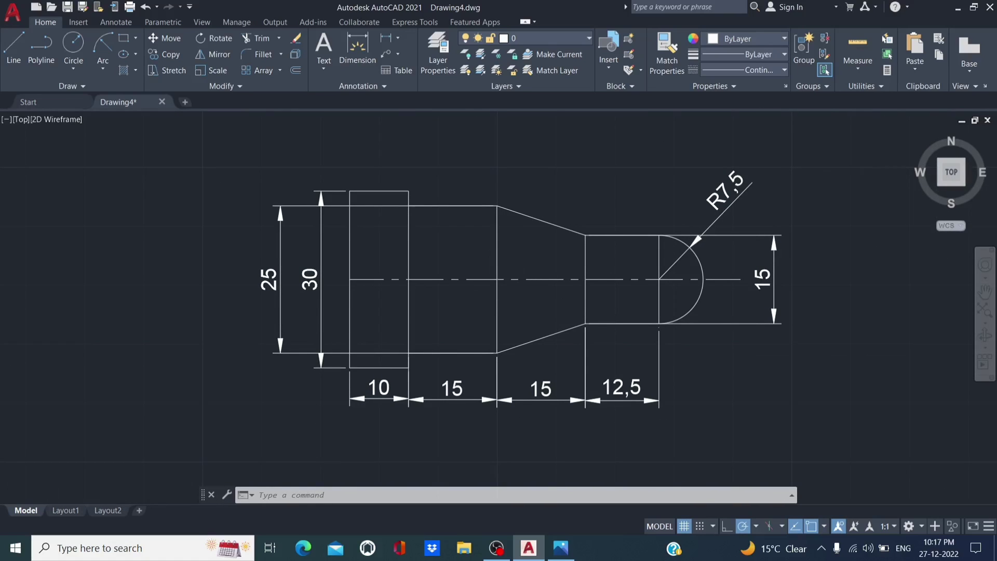
pyautogui.scroll(3, 487, 273)
pyautogui.moveTo(490, 273)
pyautogui.mouseDown(button='middle')
pyautogui.moveTo(445, 267)
pyautogui.moveTo(472, 268)
pyautogui.mouseUp(button='middle')
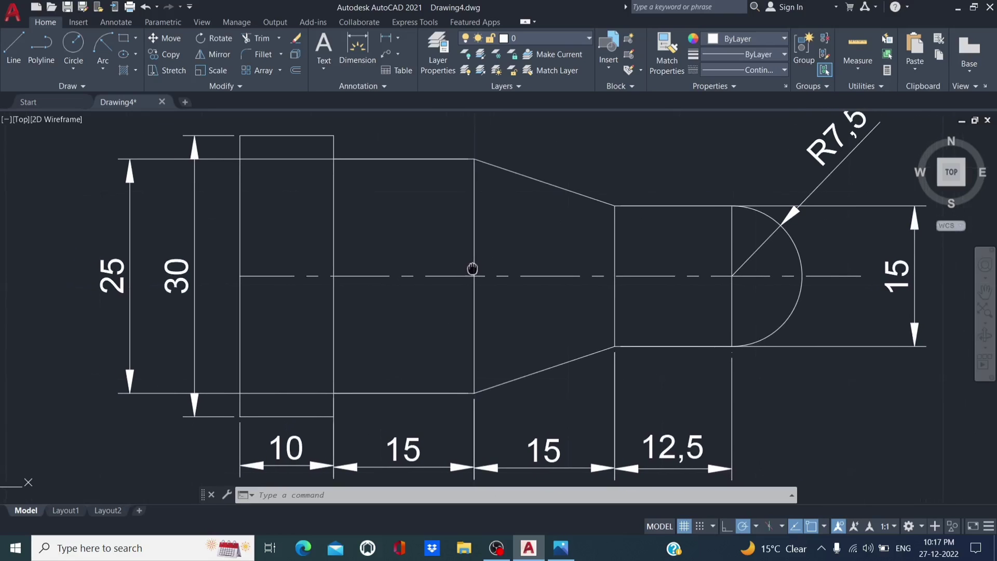
# Step: Show the pin in Layout1, zoomed and centred inside the sheet's viewport
pyautogui.click(66, 511)
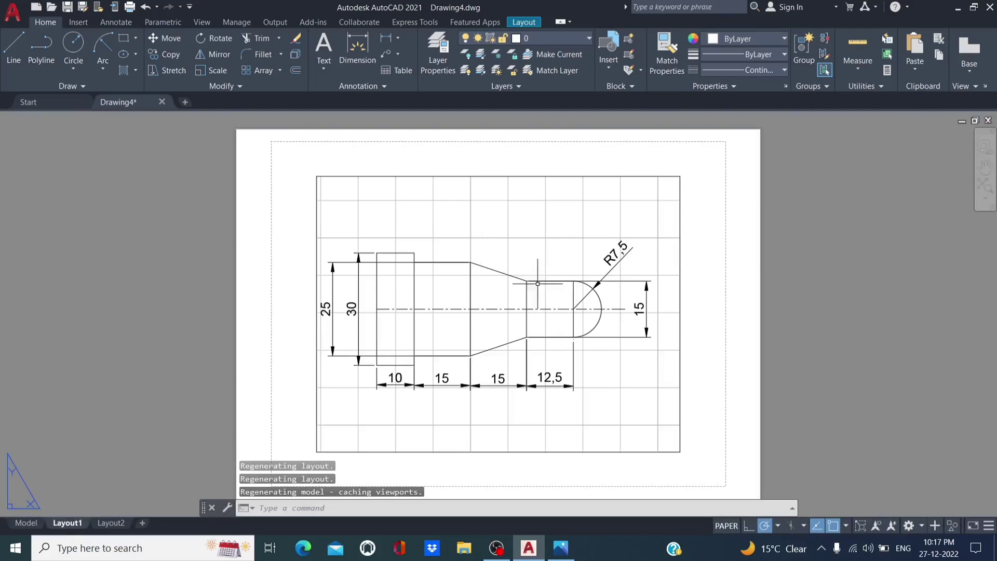
pyautogui.doubleClick(538, 283)
pyautogui.scroll(-4, 543, 308)
pyautogui.scroll(2, 543, 308)
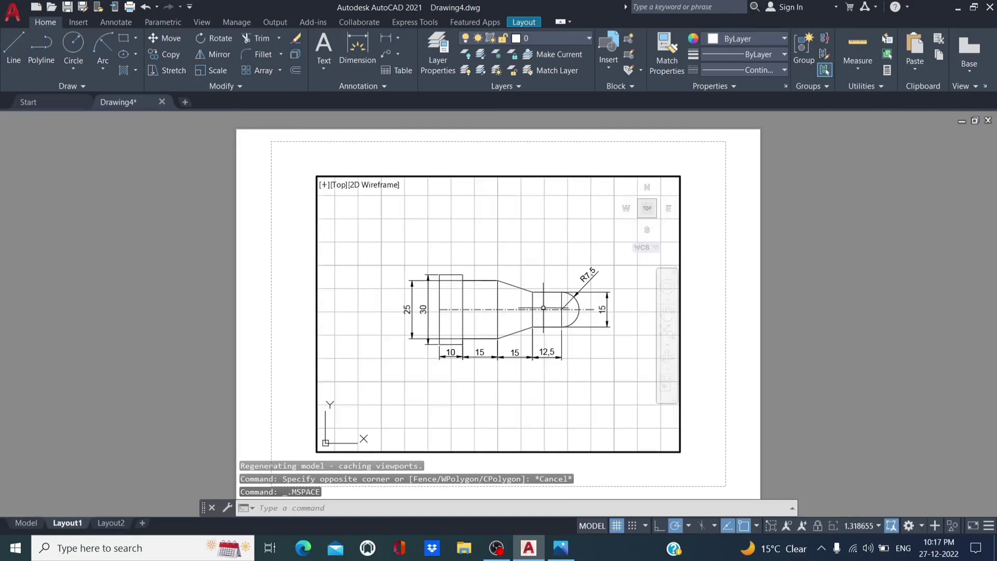
pyautogui.scroll(2, 544, 308)
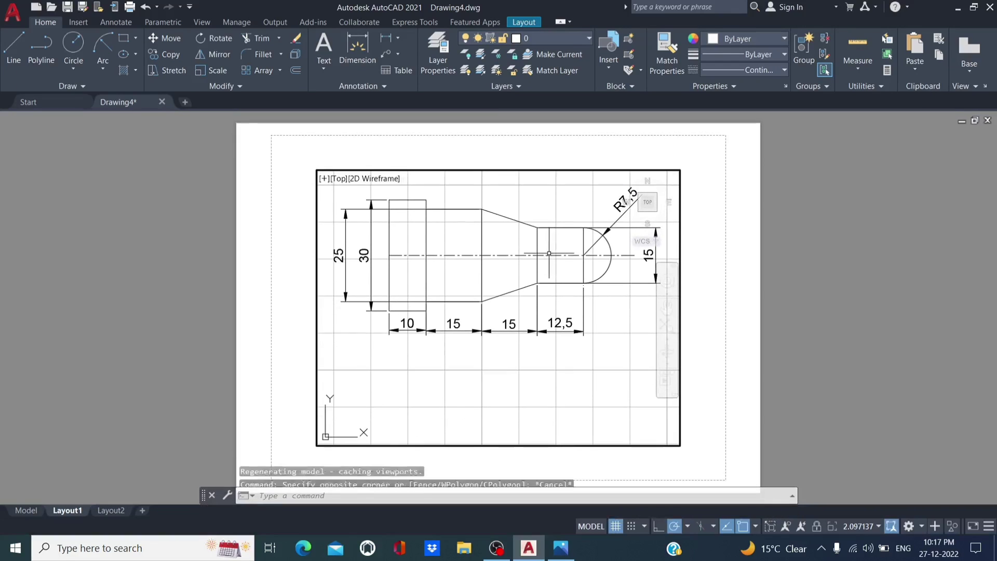
pyautogui.scroll(-3, 549, 253)
pyautogui.scroll(3, 517, 262)
pyautogui.moveTo(518, 262); pyautogui.dragTo(551, 269, button='middle')
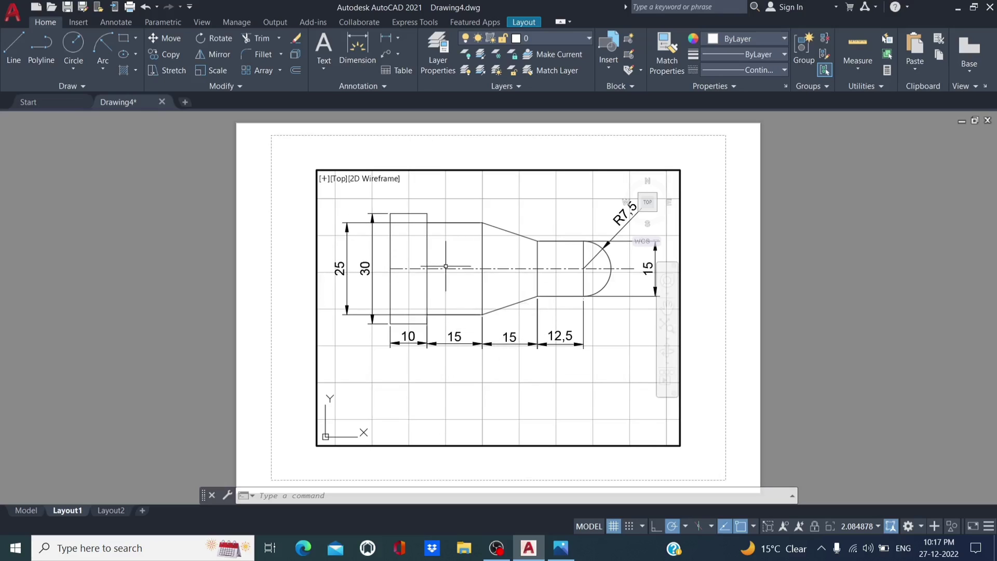
# Step: Return to model space and adjust the zoom on the drawing
pyautogui.click(13, 512)
pyautogui.scroll(-2, 354, 276)
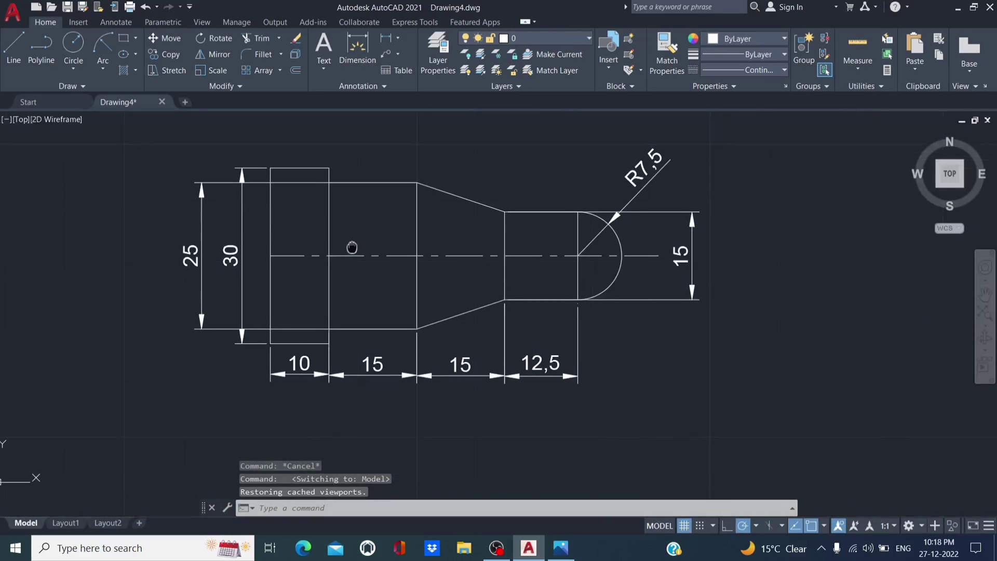
pyautogui.scroll(2, 406, 271)
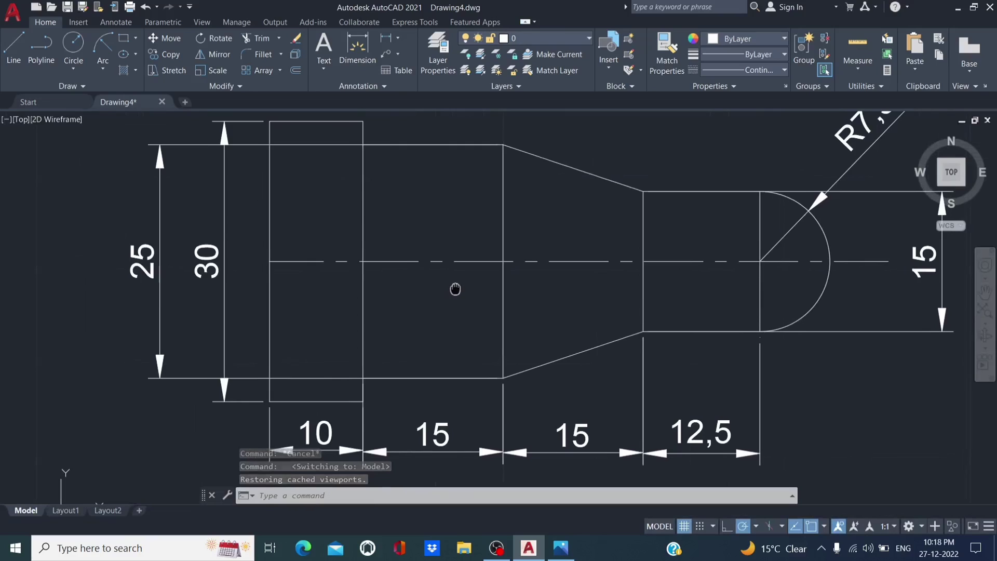